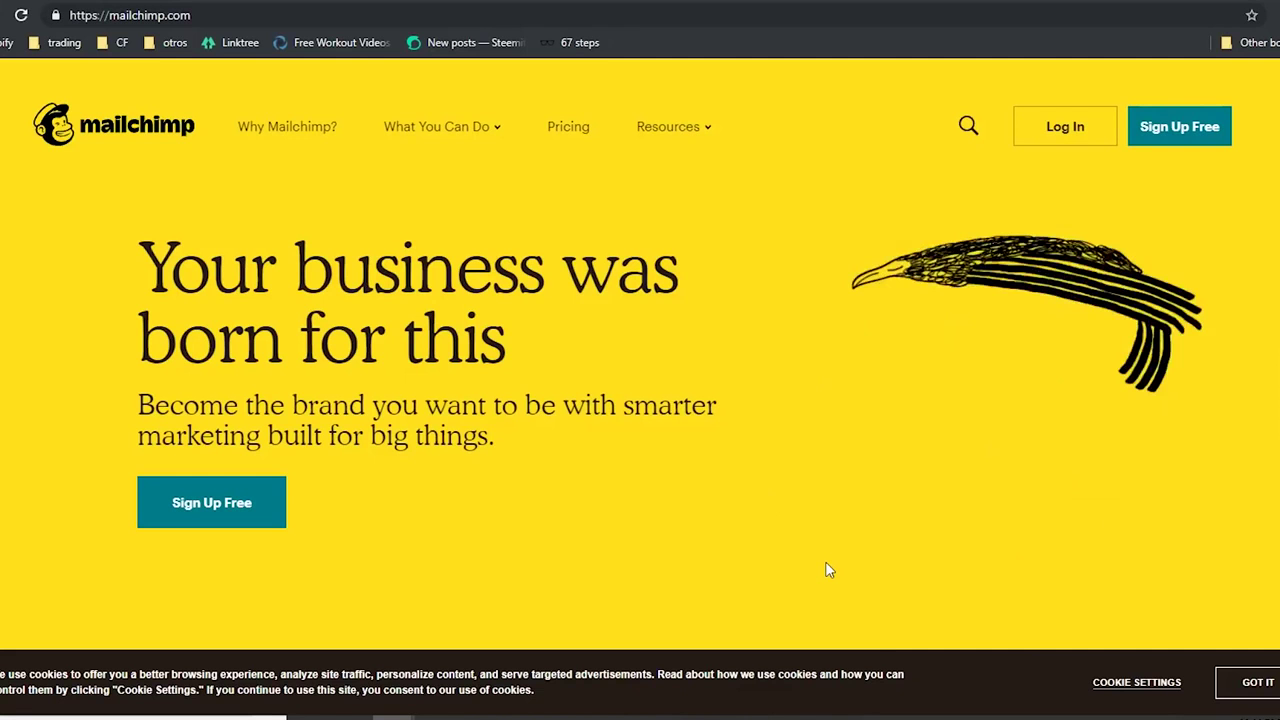
- Start the free Mailchimp sign-up, proceed from the account-ready page without the newsletter option, and review the getting-started checklist
click(240, 524)
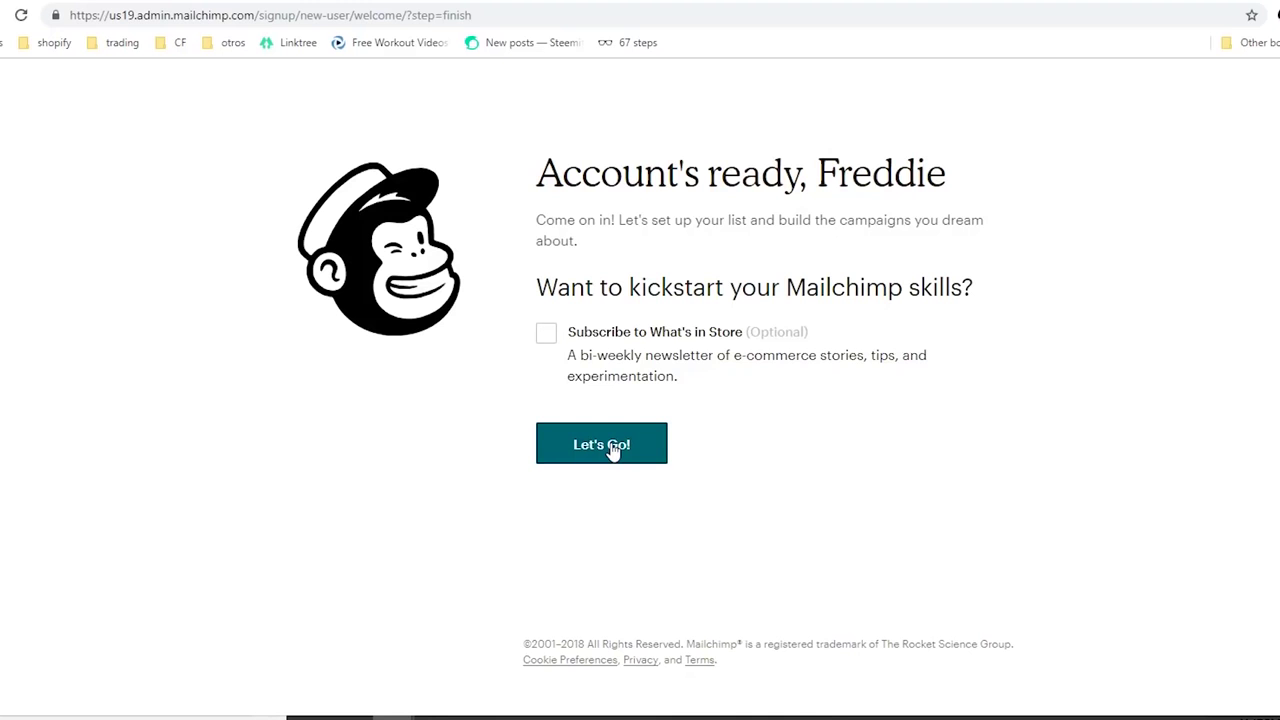
click(610, 447)
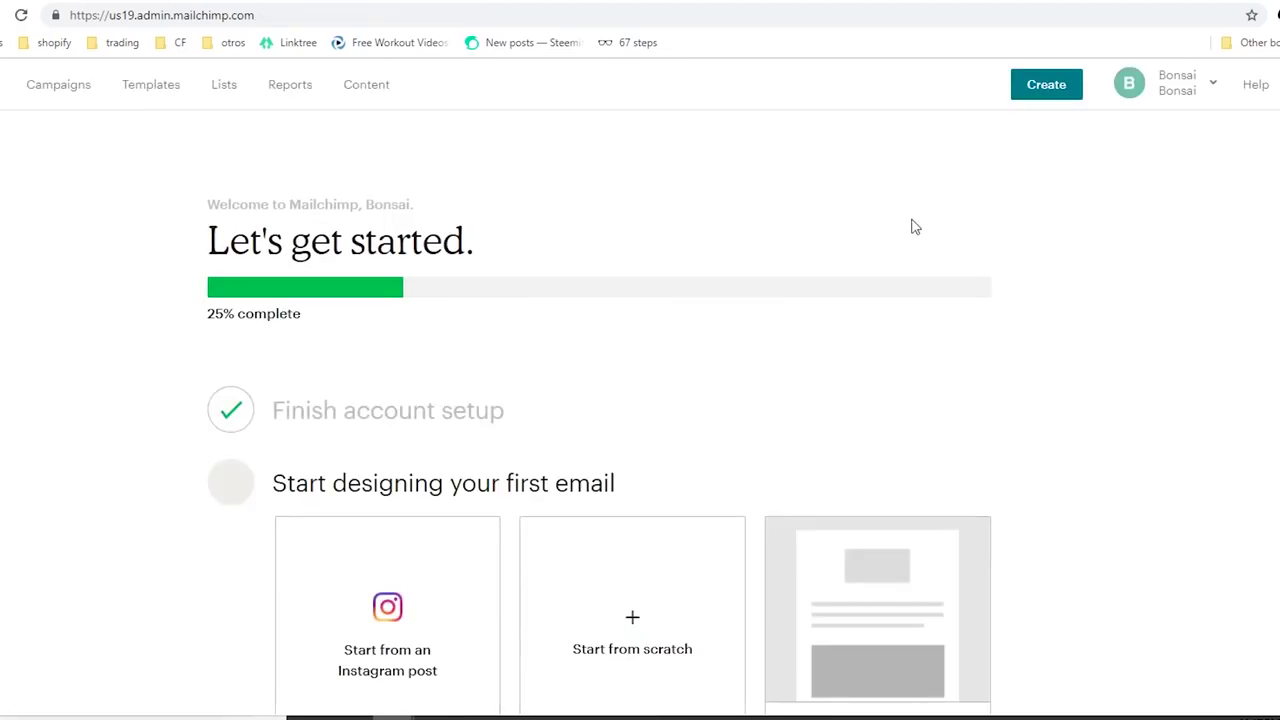
scroll(978, 390, down, 3)
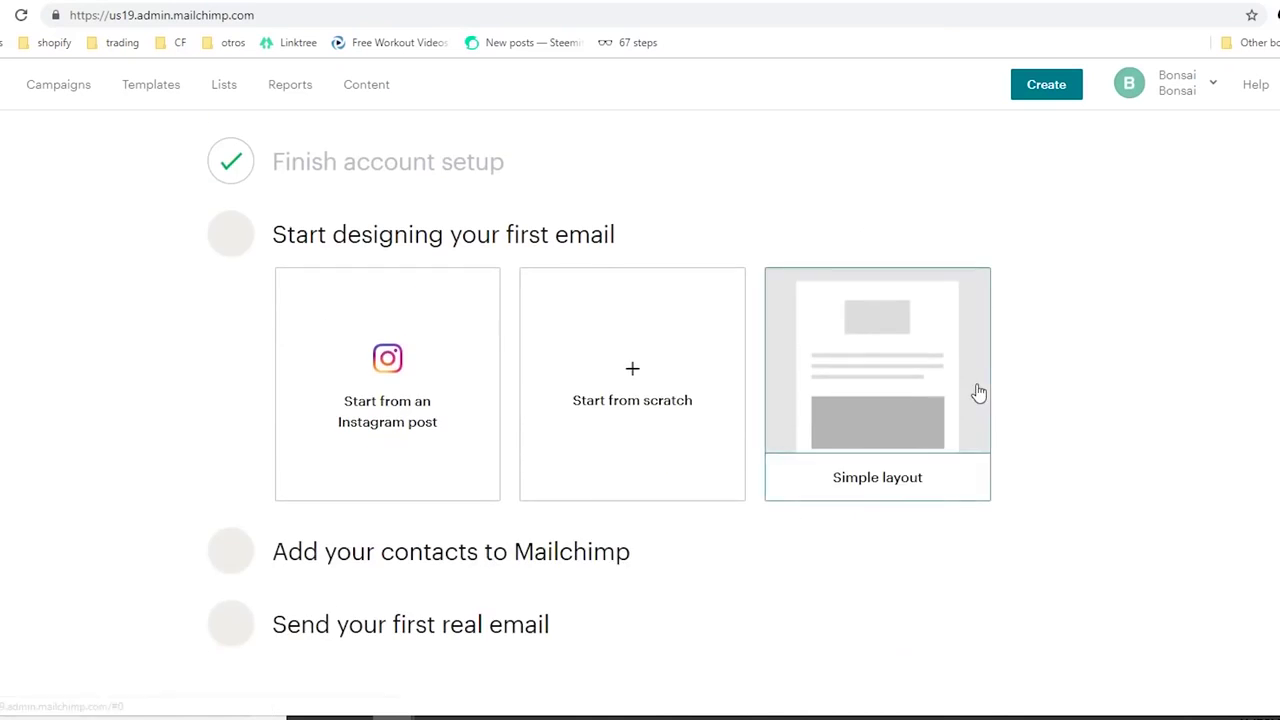
scroll(1043, 517, up, 3)
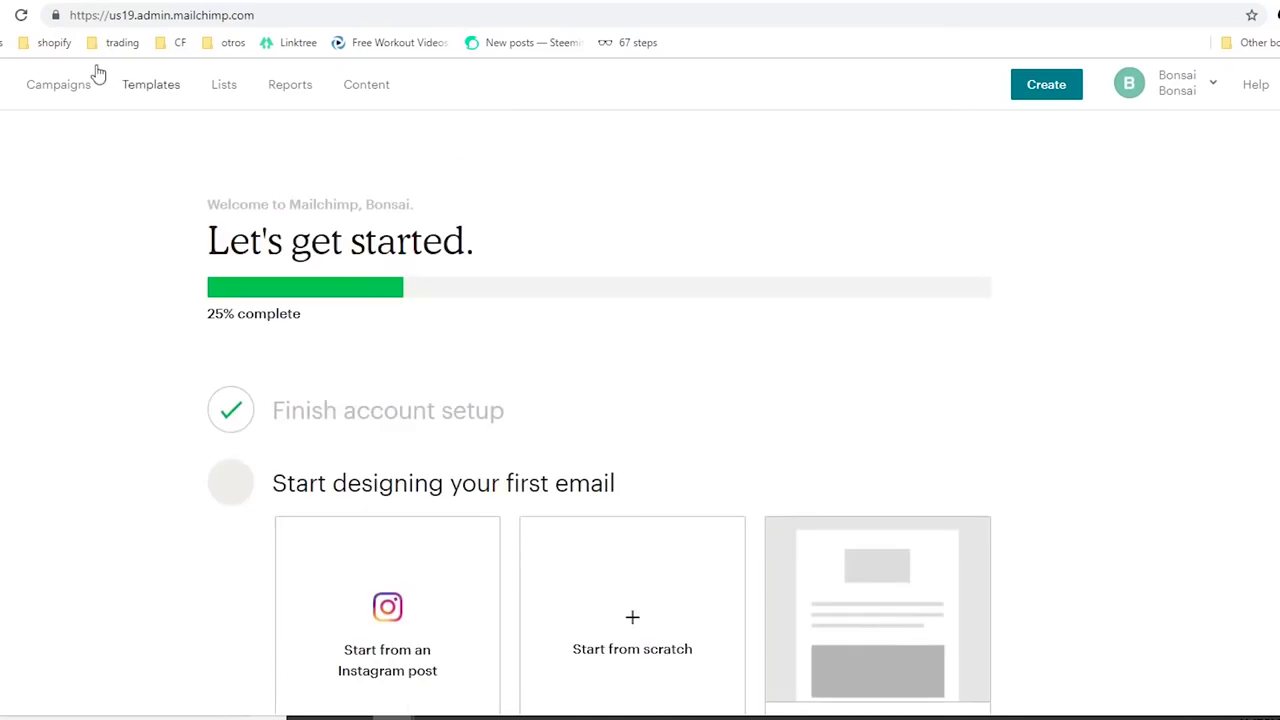
- Open the Campaigns page and examine its overview
click(78, 90)
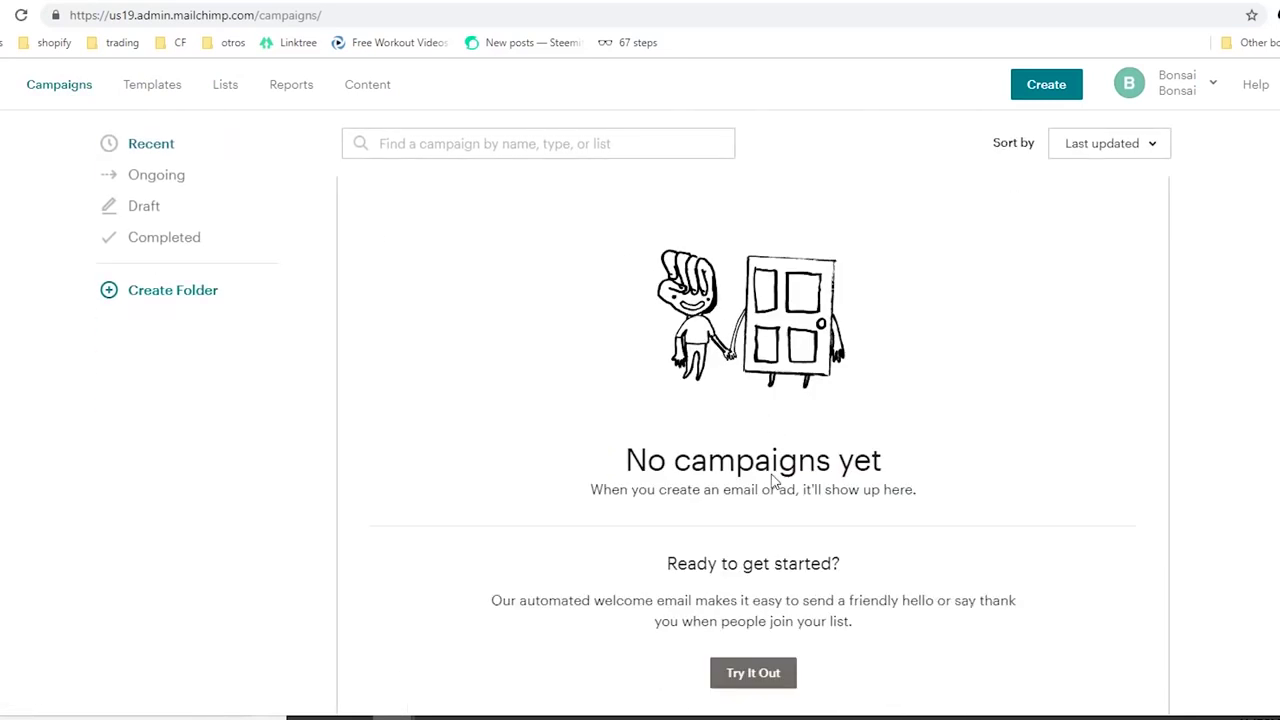
scroll(773, 480, down, 1)
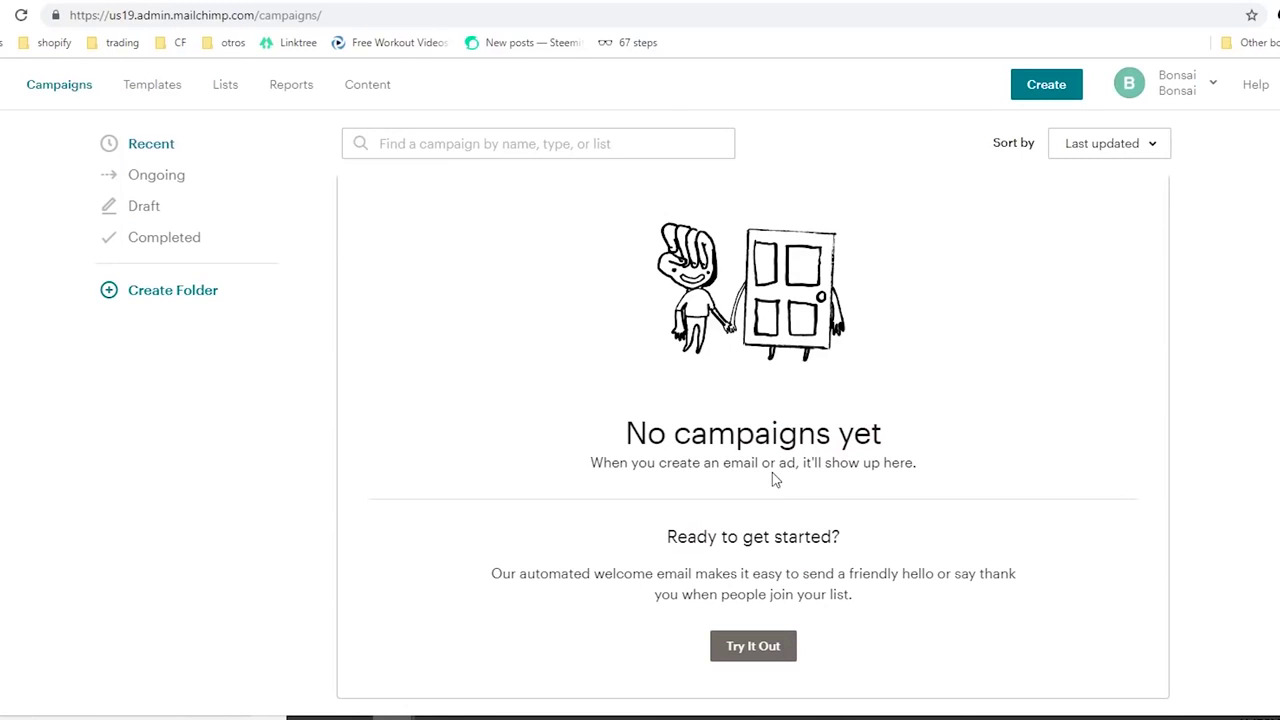
click(76, 89)
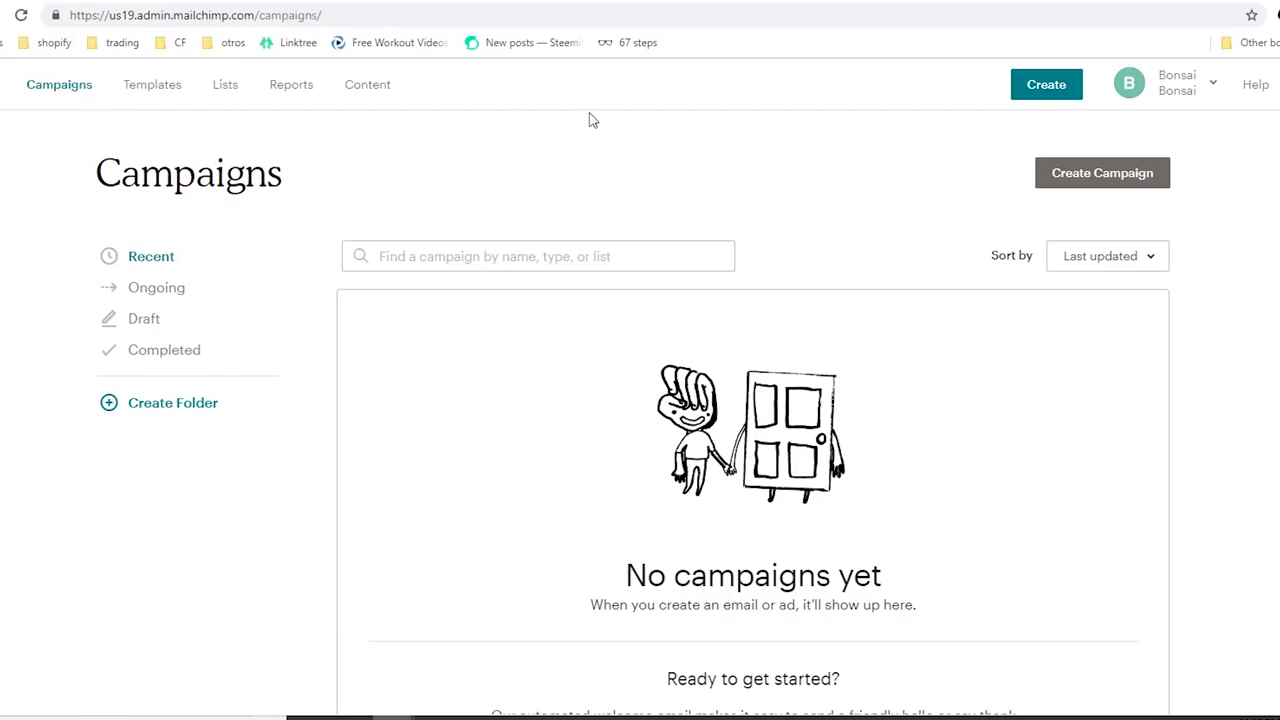
click(1026, 90)
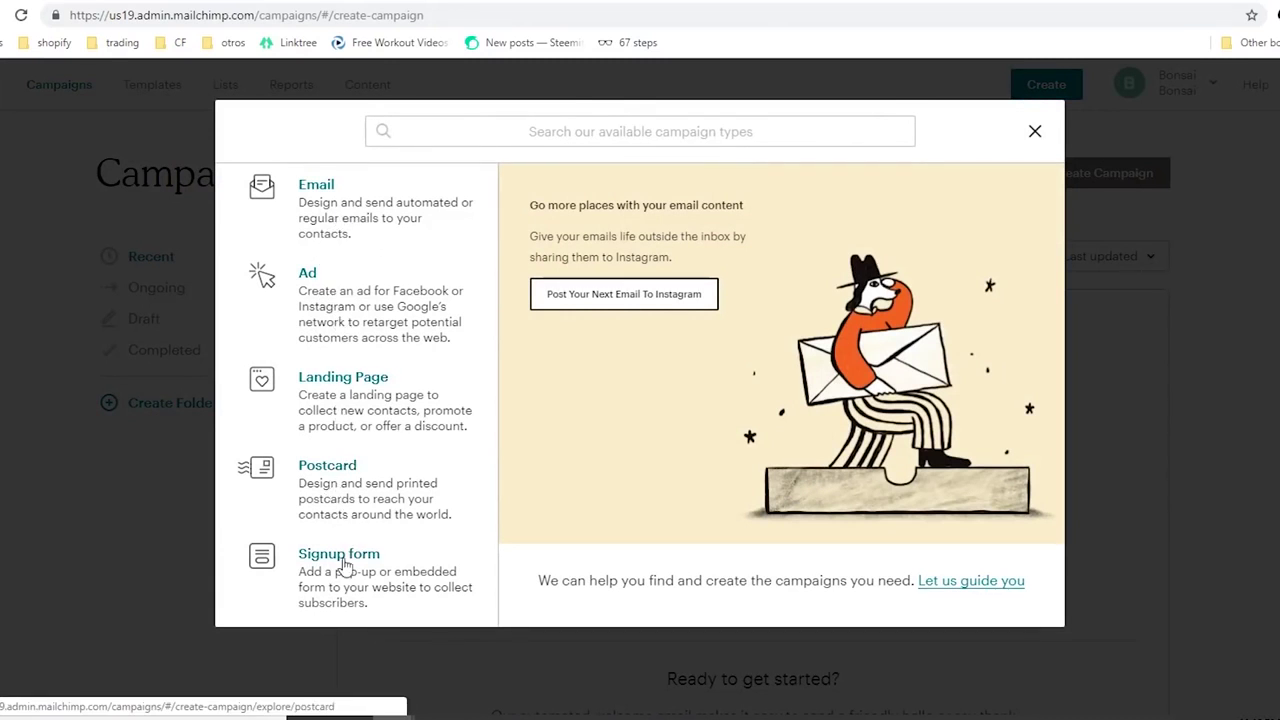
click(406, 413)
click(487, 355)
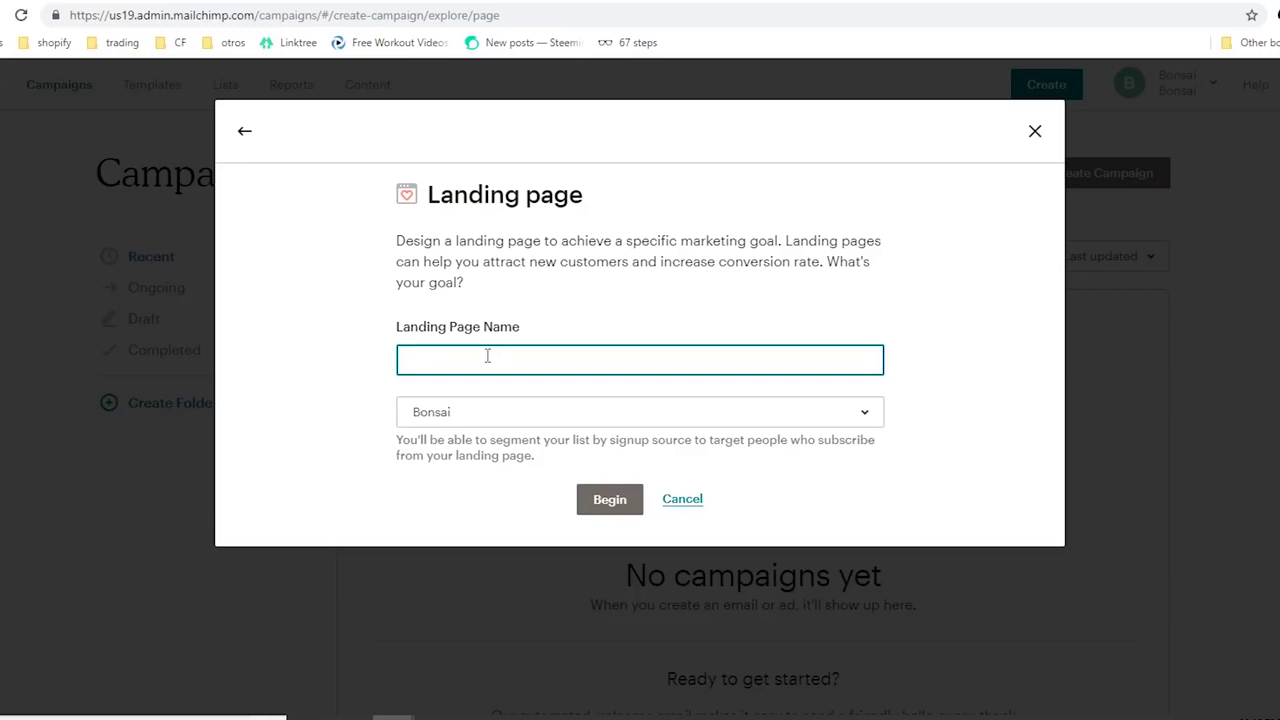
click(864, 418)
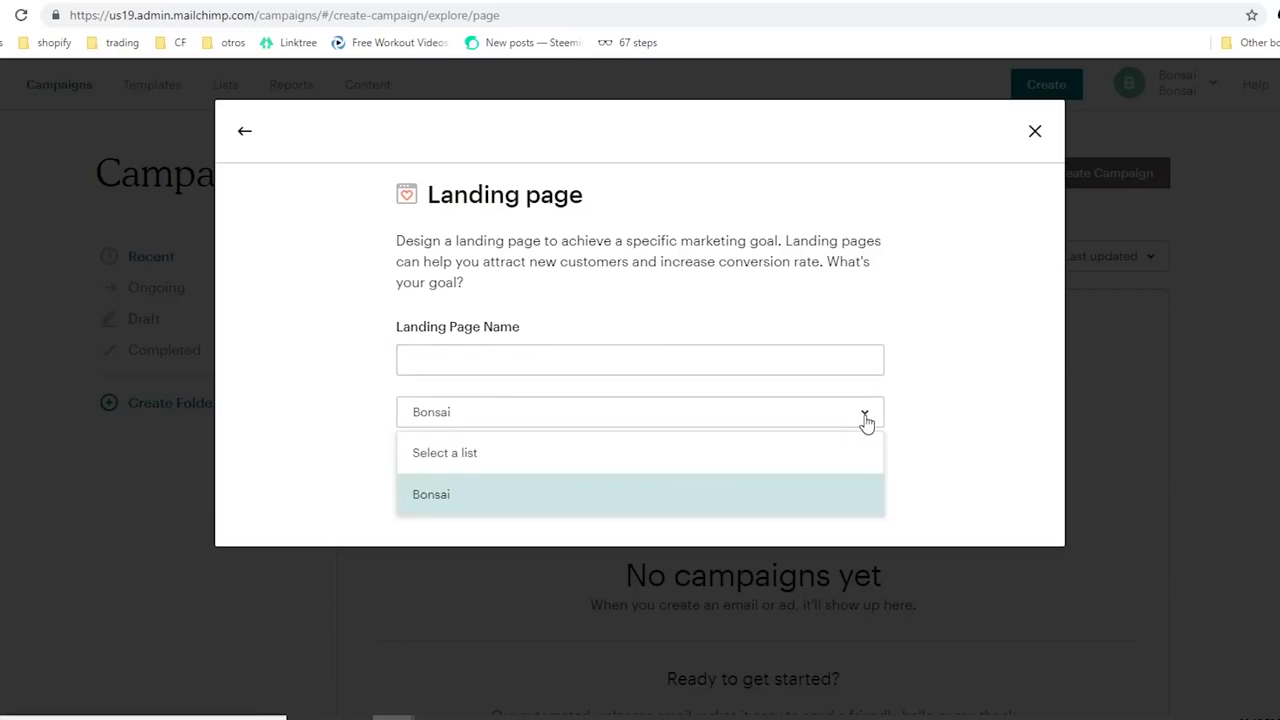
click(990, 476)
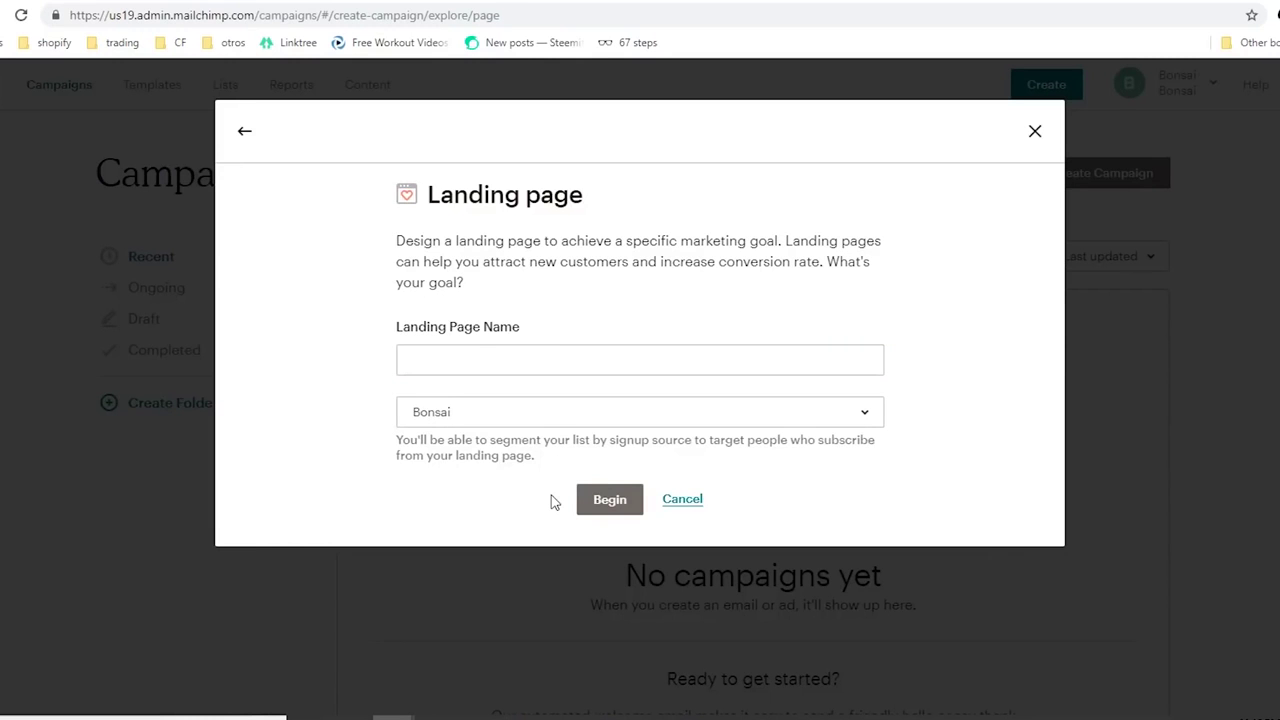
click(564, 355)
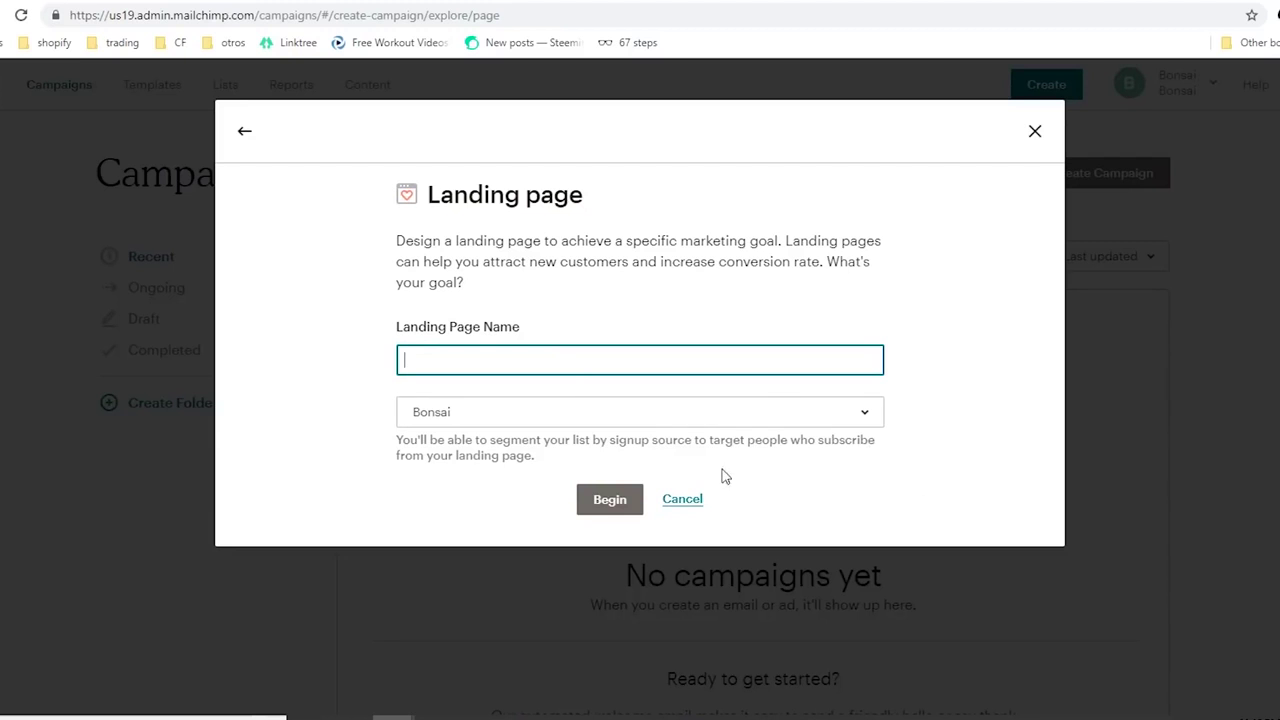
click(686, 505)
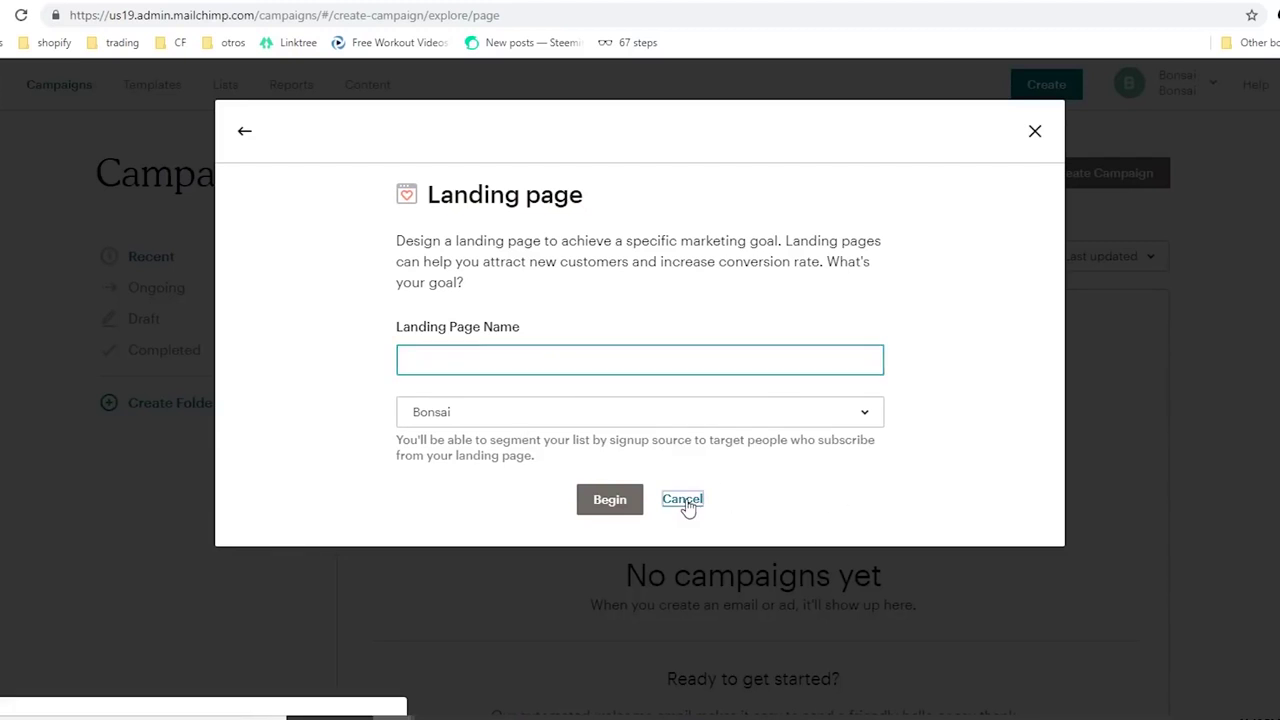
click(1035, 131)
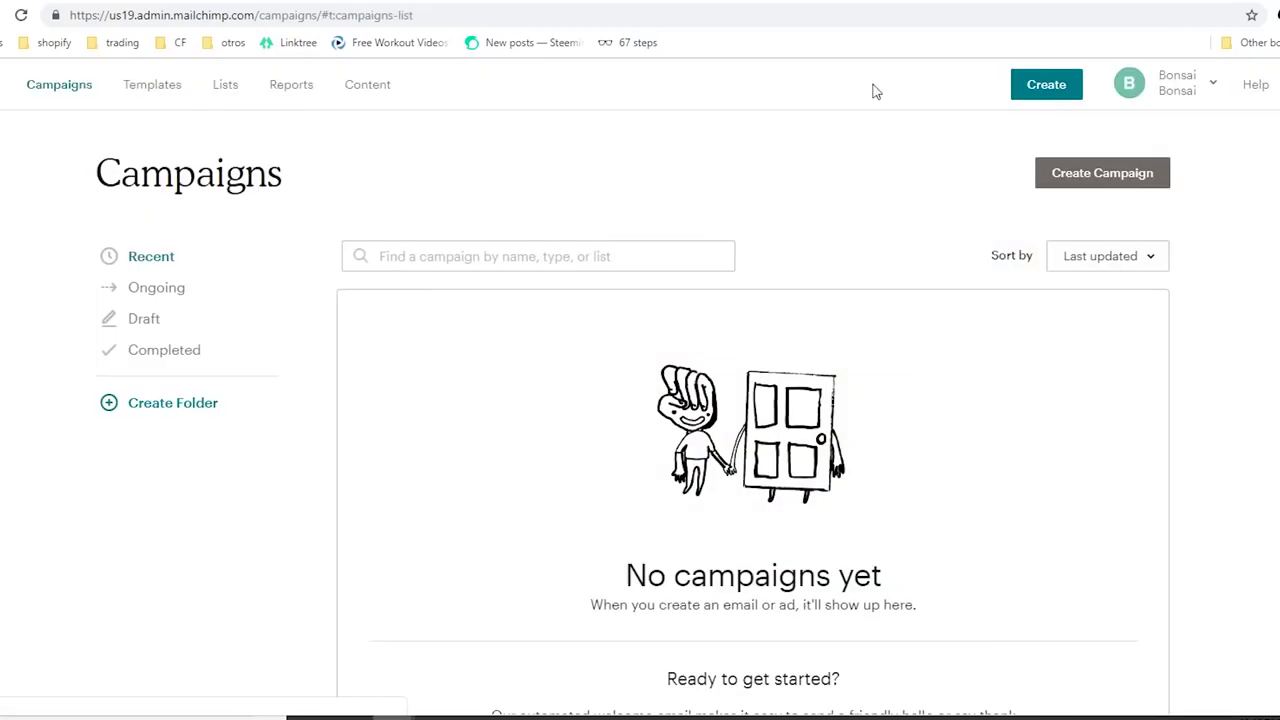
- Open the Lists page, start creating a list, and read the suggestion about using tags instead
click(219, 96)
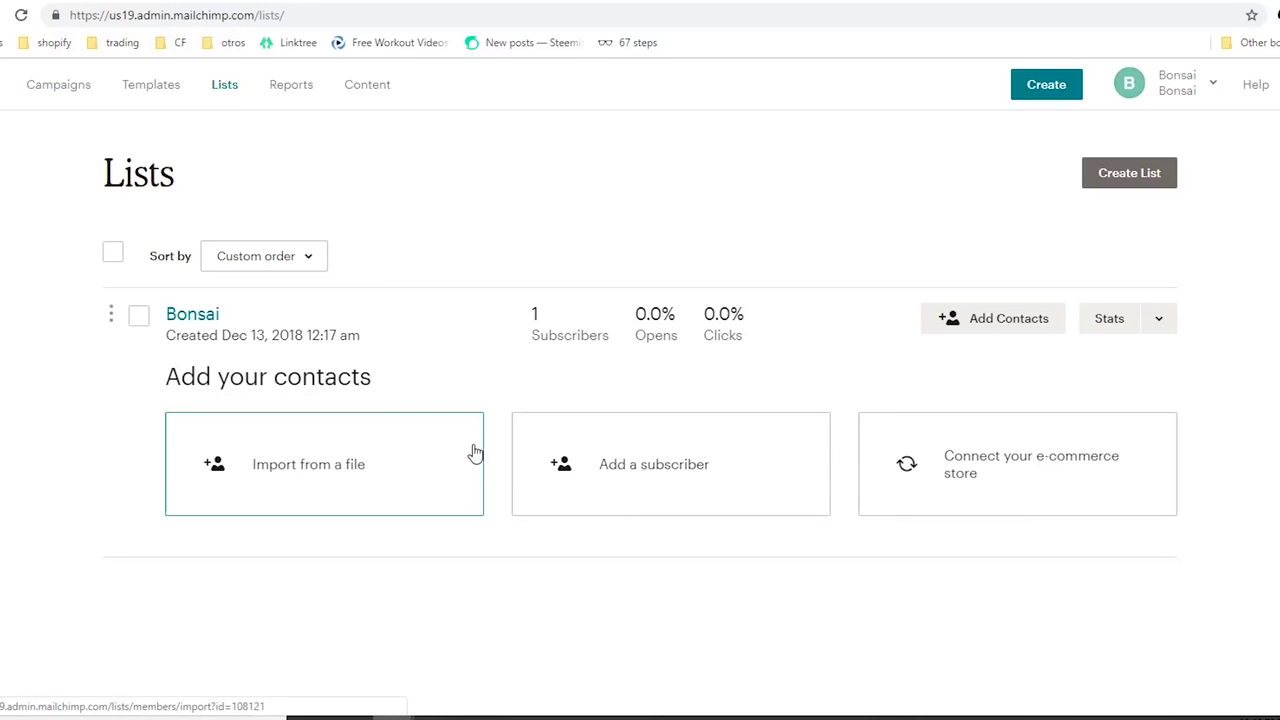
click(1129, 176)
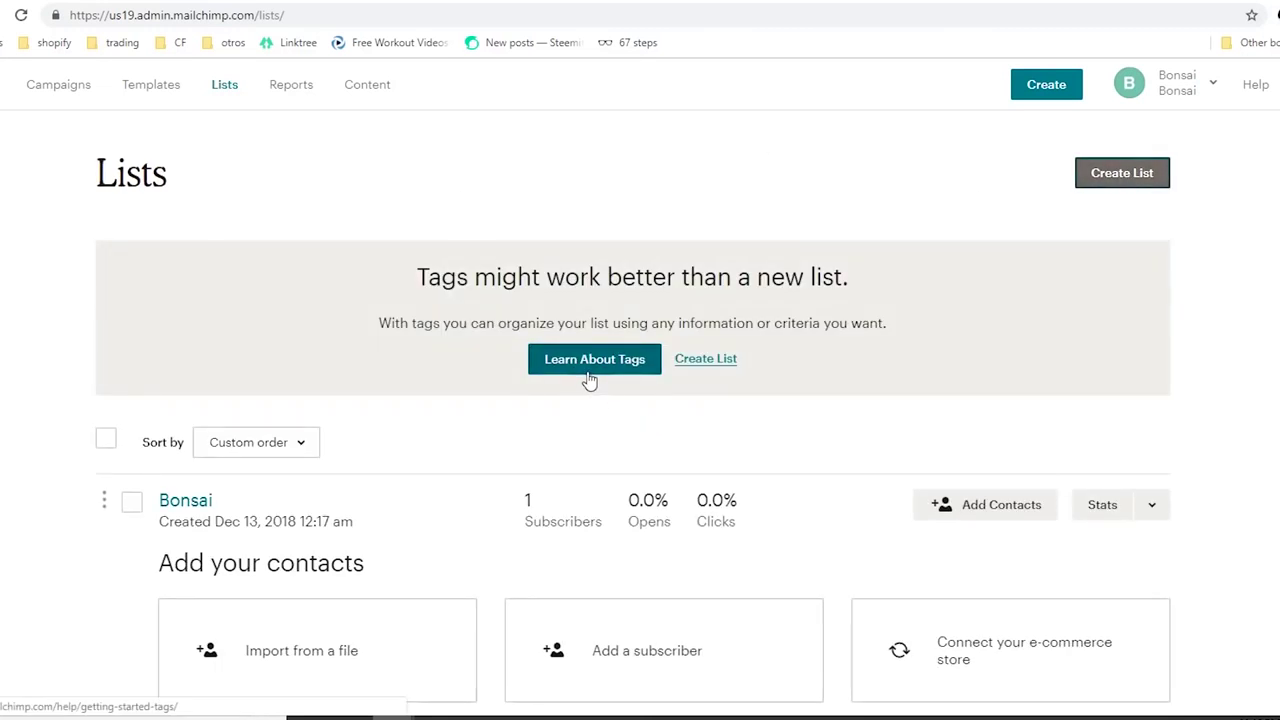
drag(424, 280, 470, 270)
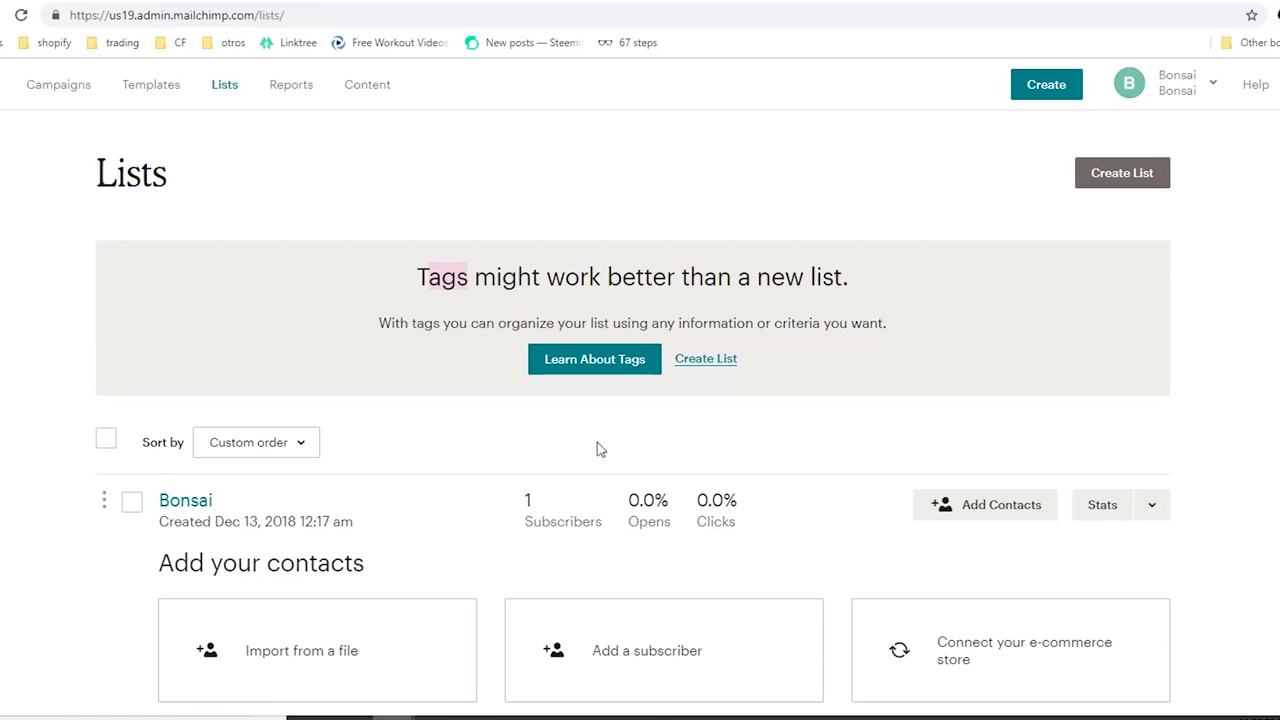
- Create a landing page named "Producto 1 Landing Page" for the Bonsai list and accept the additional terms for using templates
click(1044, 88)
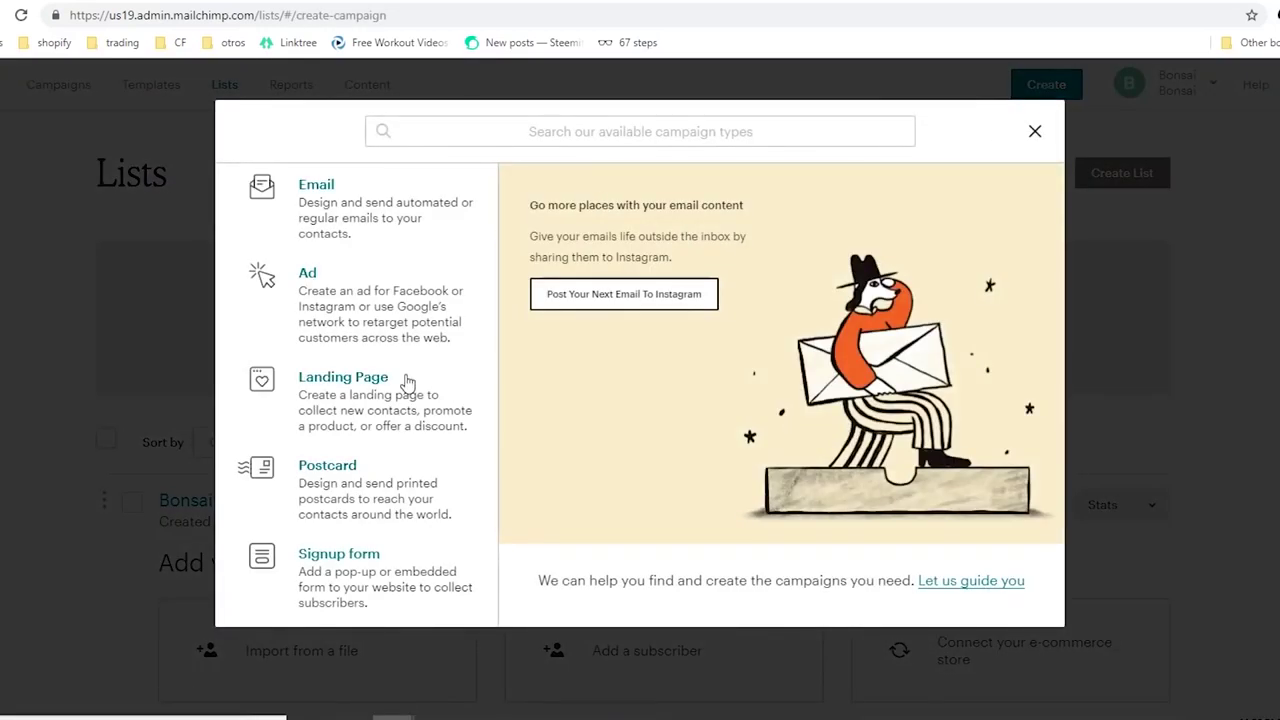
click(392, 404)
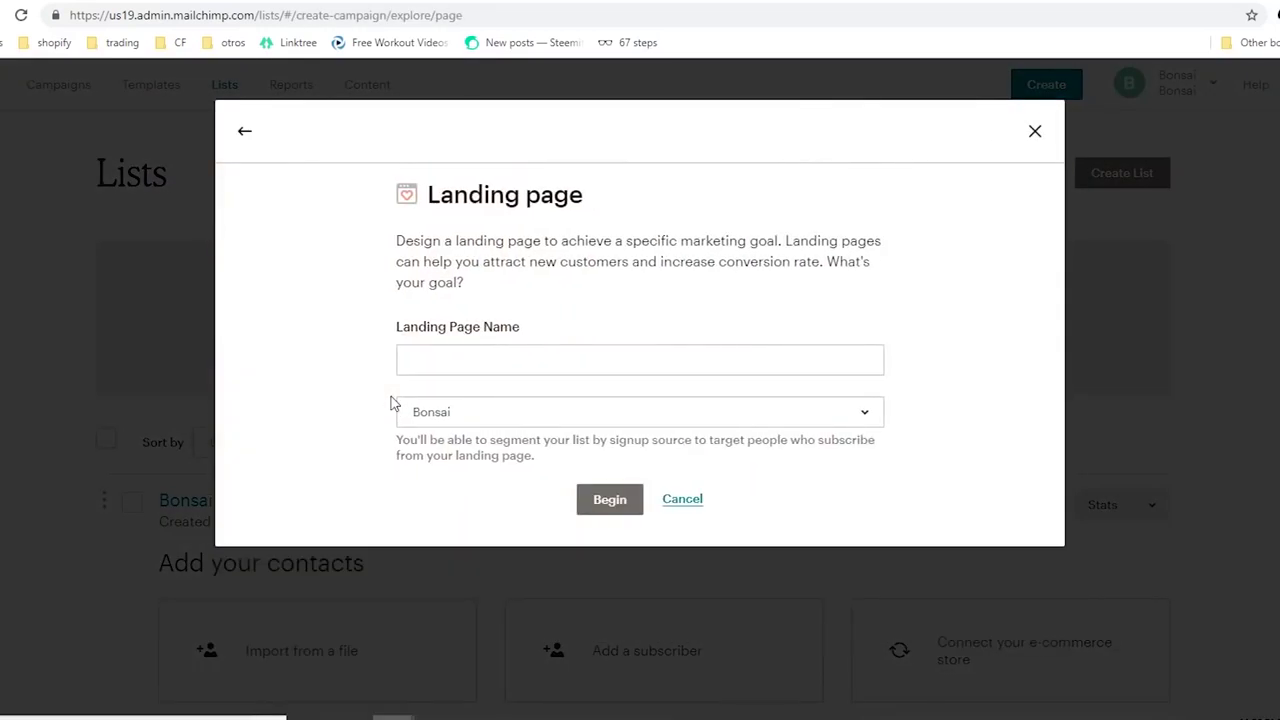
click(419, 369)
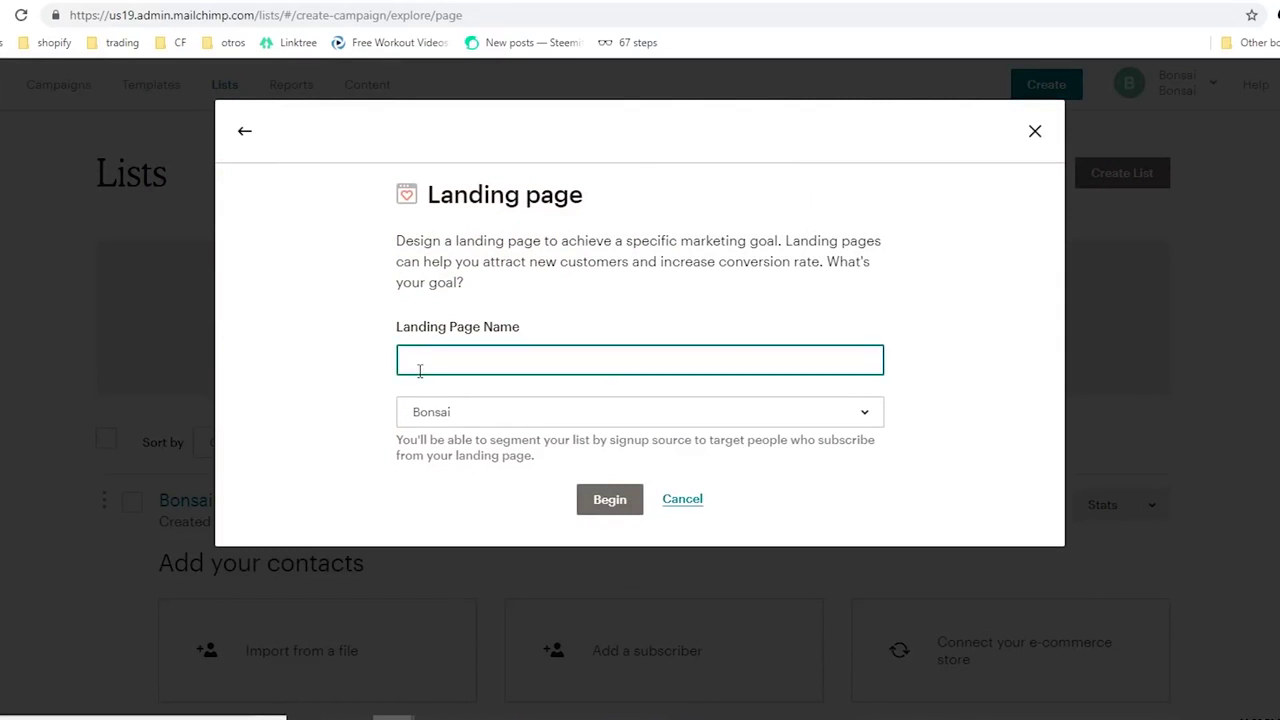
text(Producto 1 Landing Page)
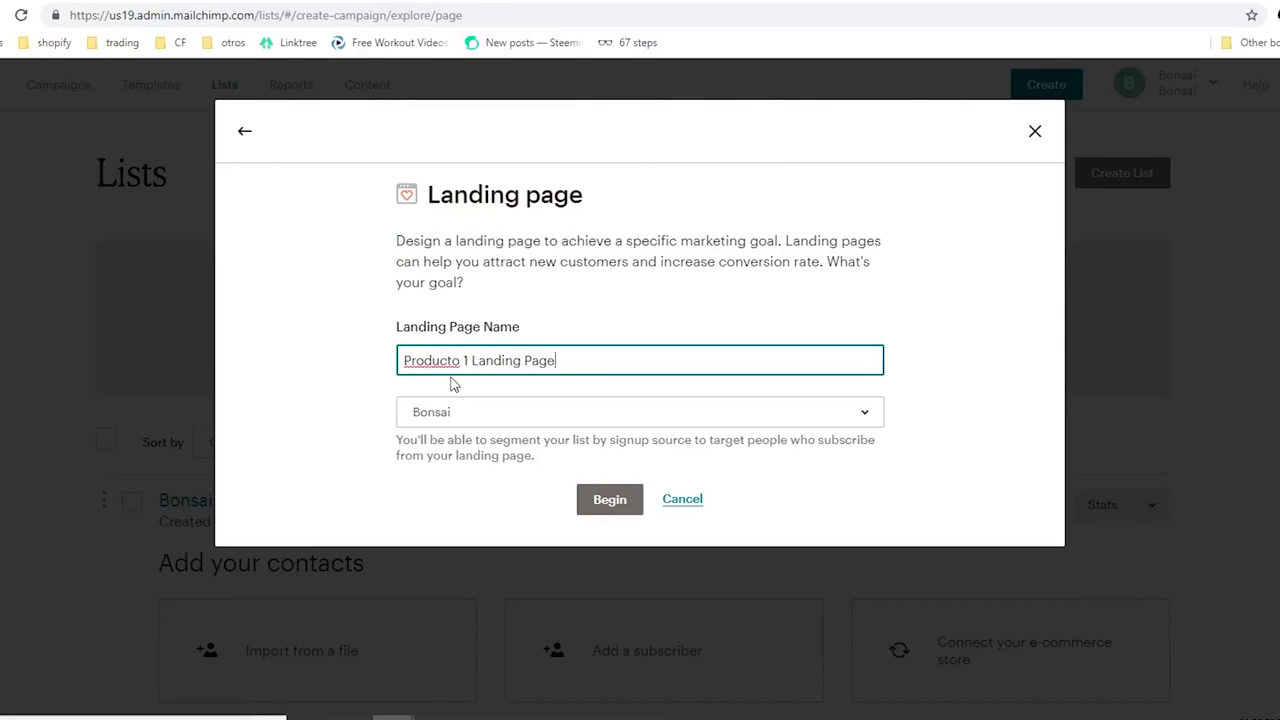
click(610, 500)
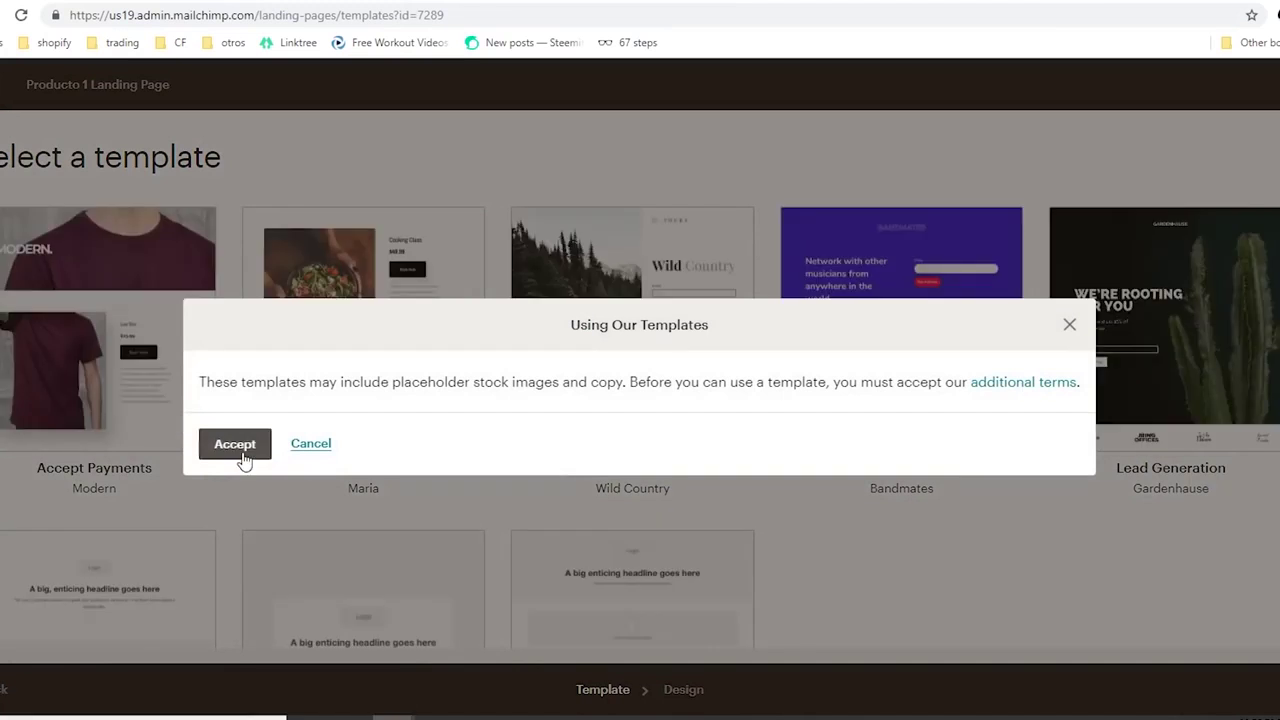
click(235, 444)
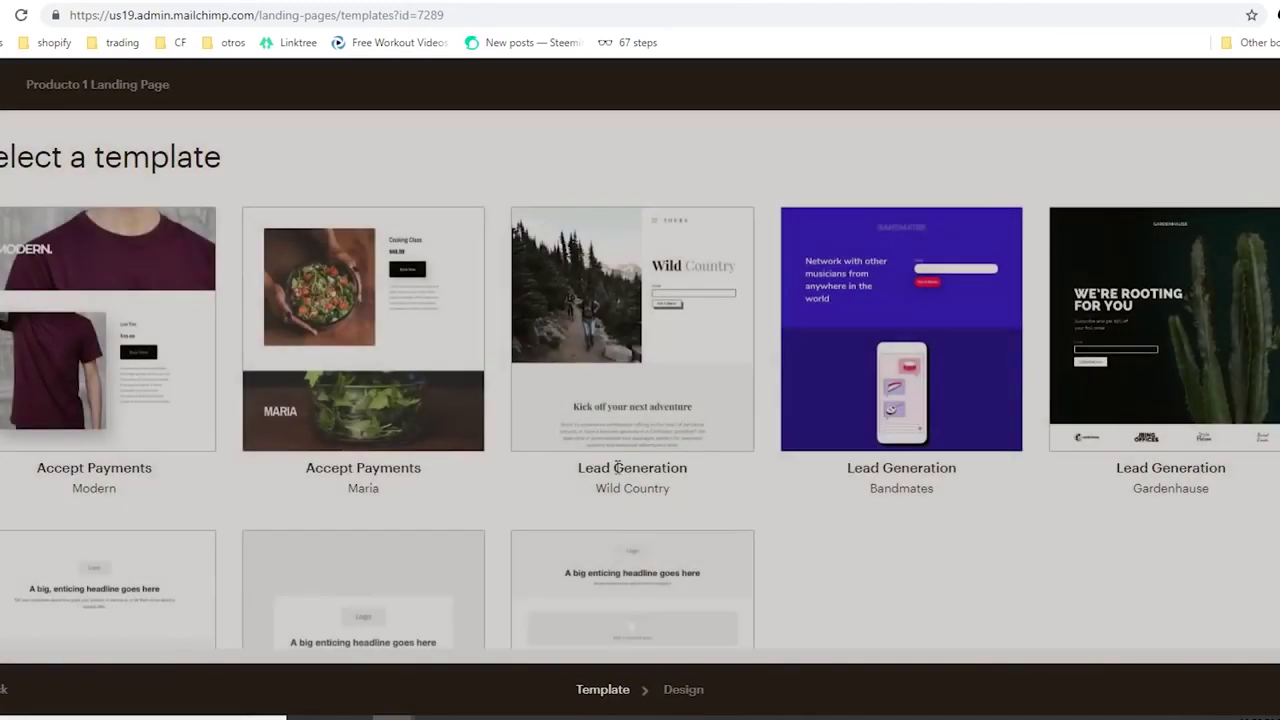
- Browse the landing page templates, examine the full desktop preview of the Gardenhause Lead Generation template, and close the preview
scroll(1188, 576, down, 3)
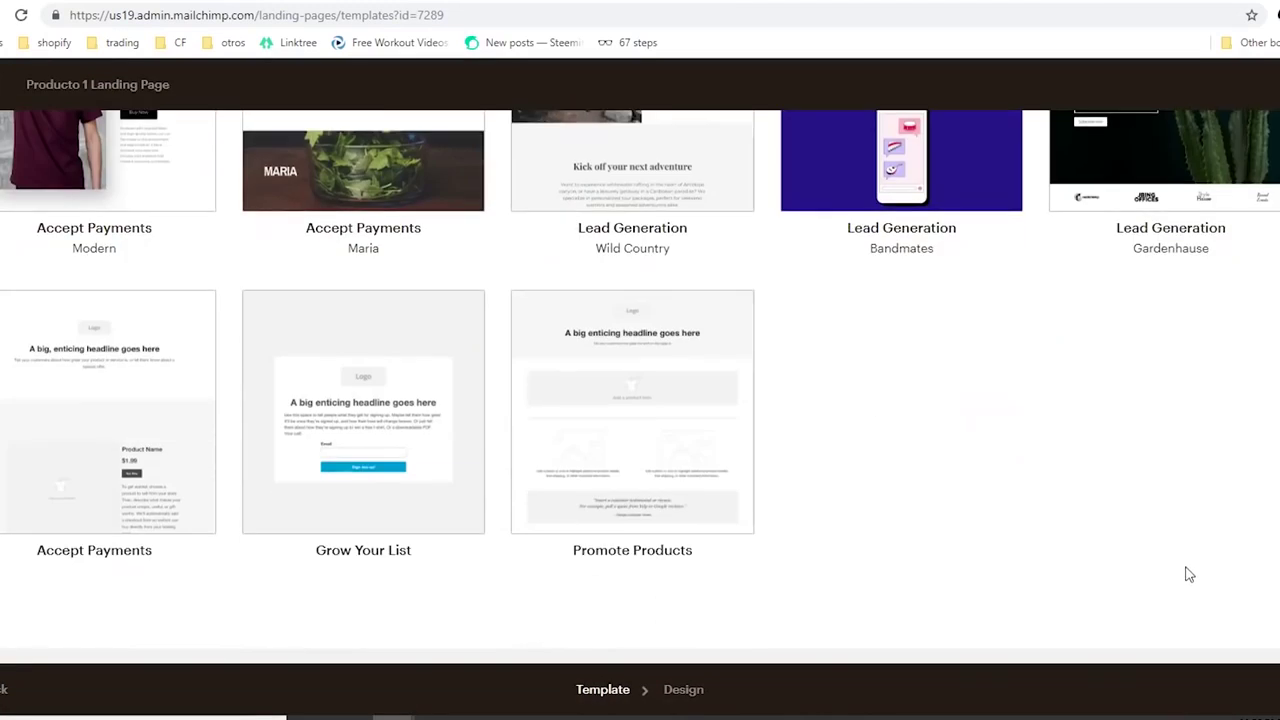
scroll(1063, 512, up, 3)
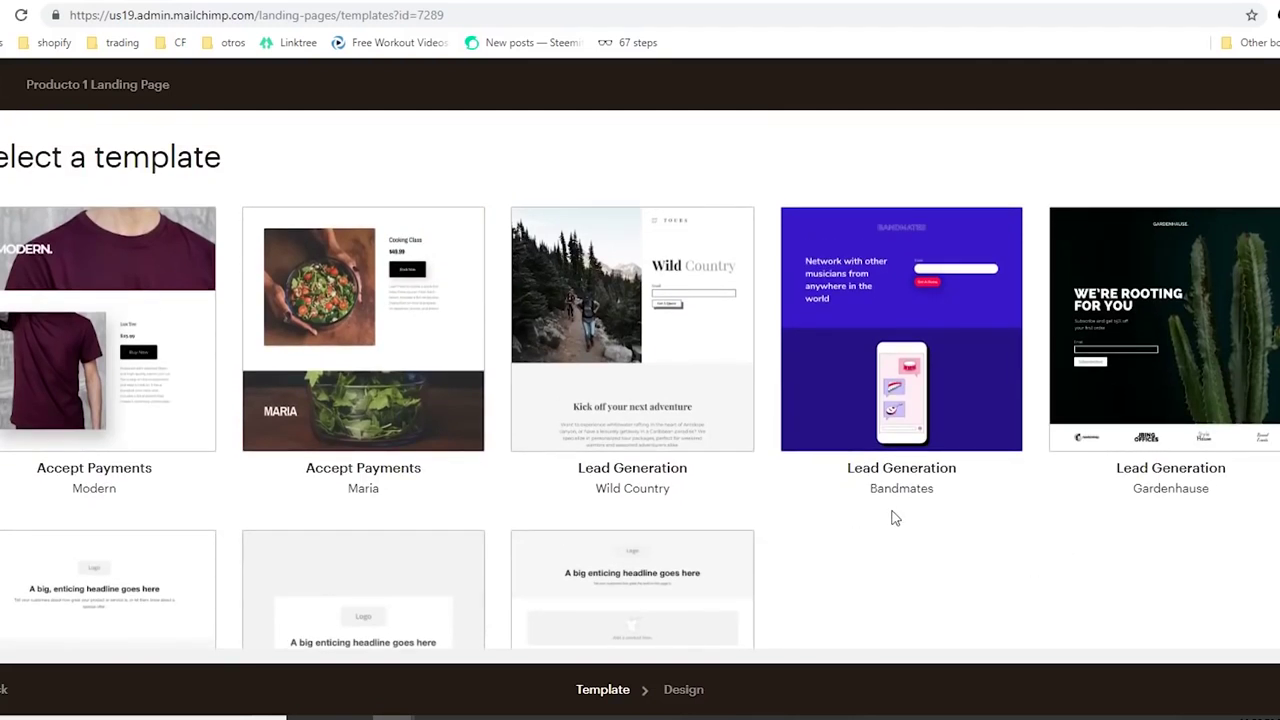
scroll(895, 514, down, 3)
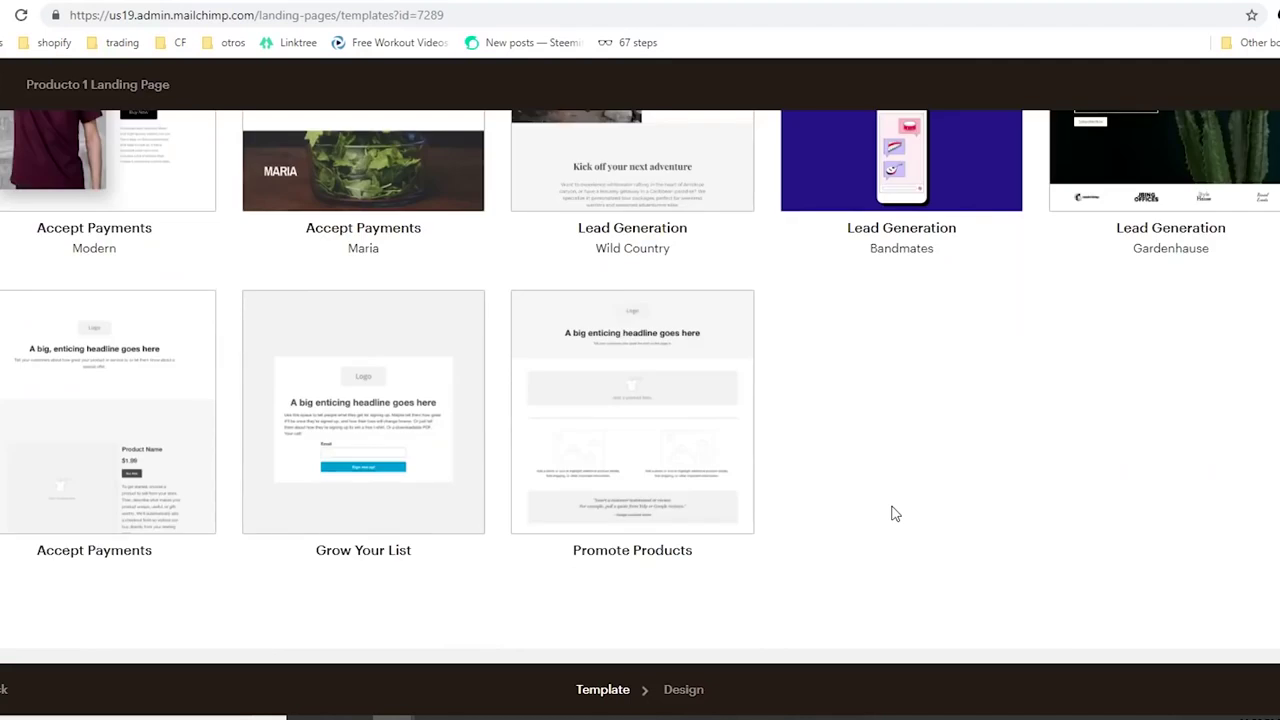
scroll(895, 514, up, 3)
click(900, 400)
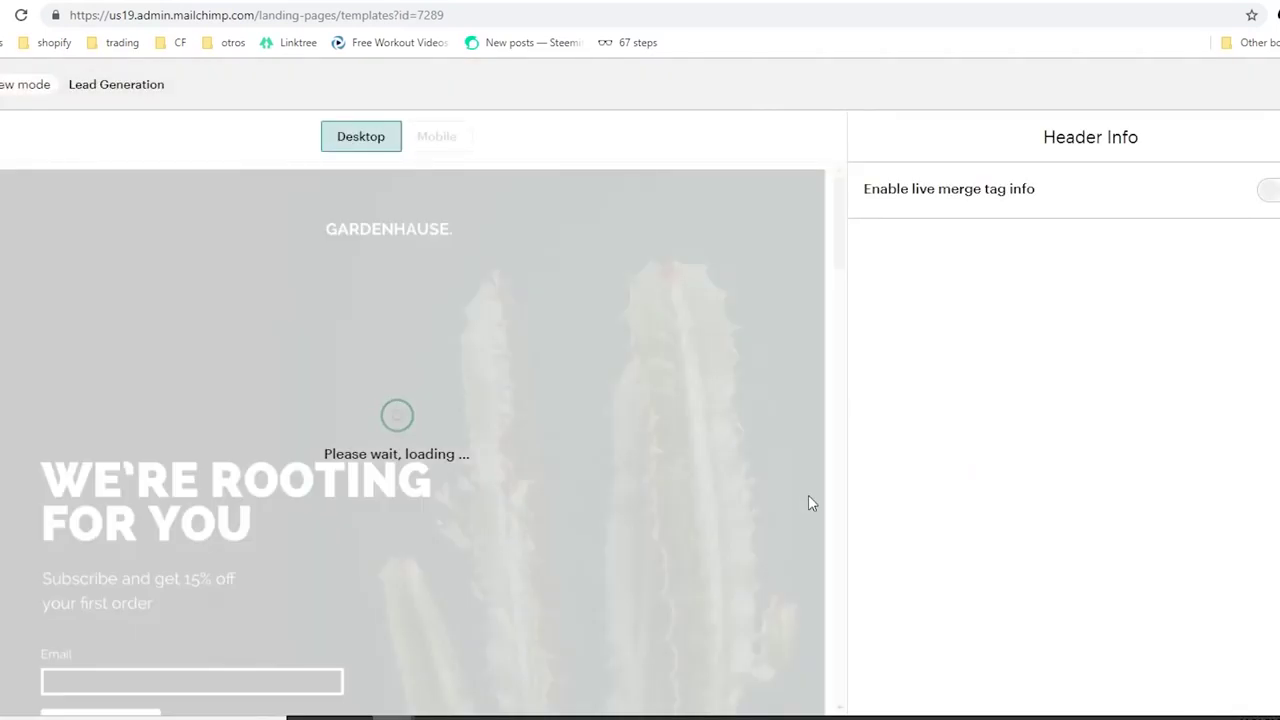
scroll(573, 428, down, 3)
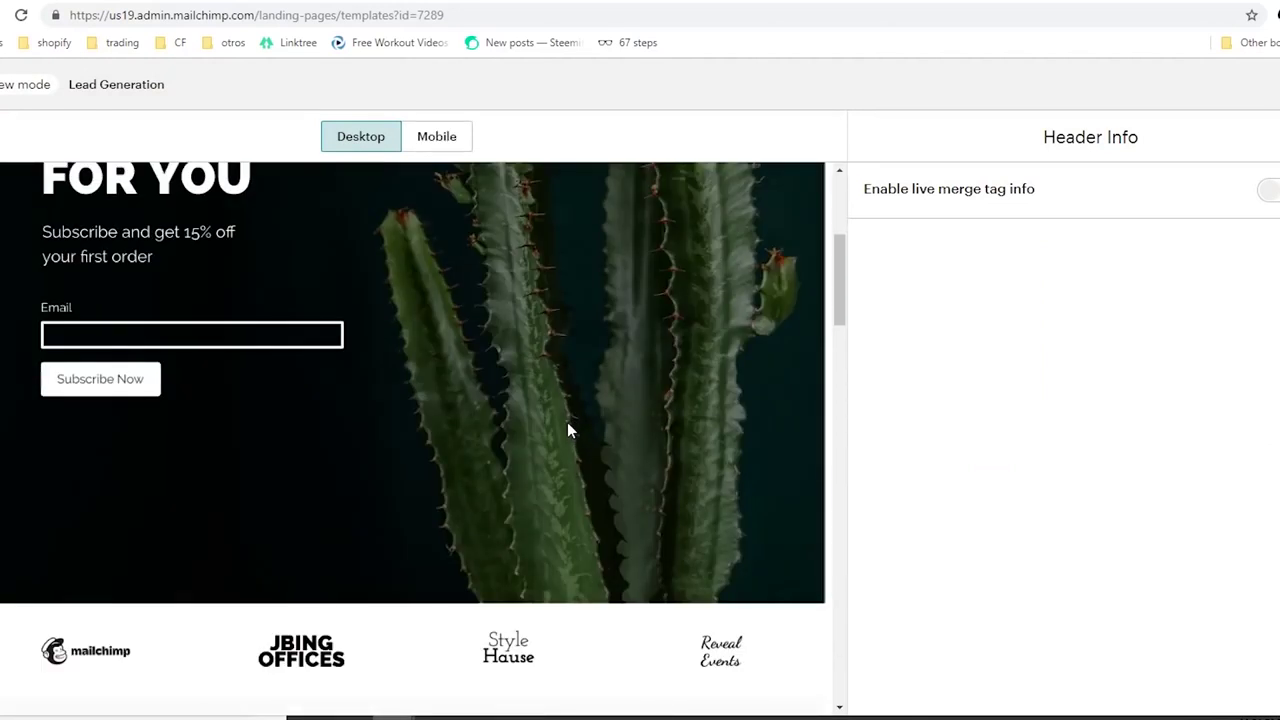
scroll(567, 424, up, 3)
scroll(567, 429, down, 5)
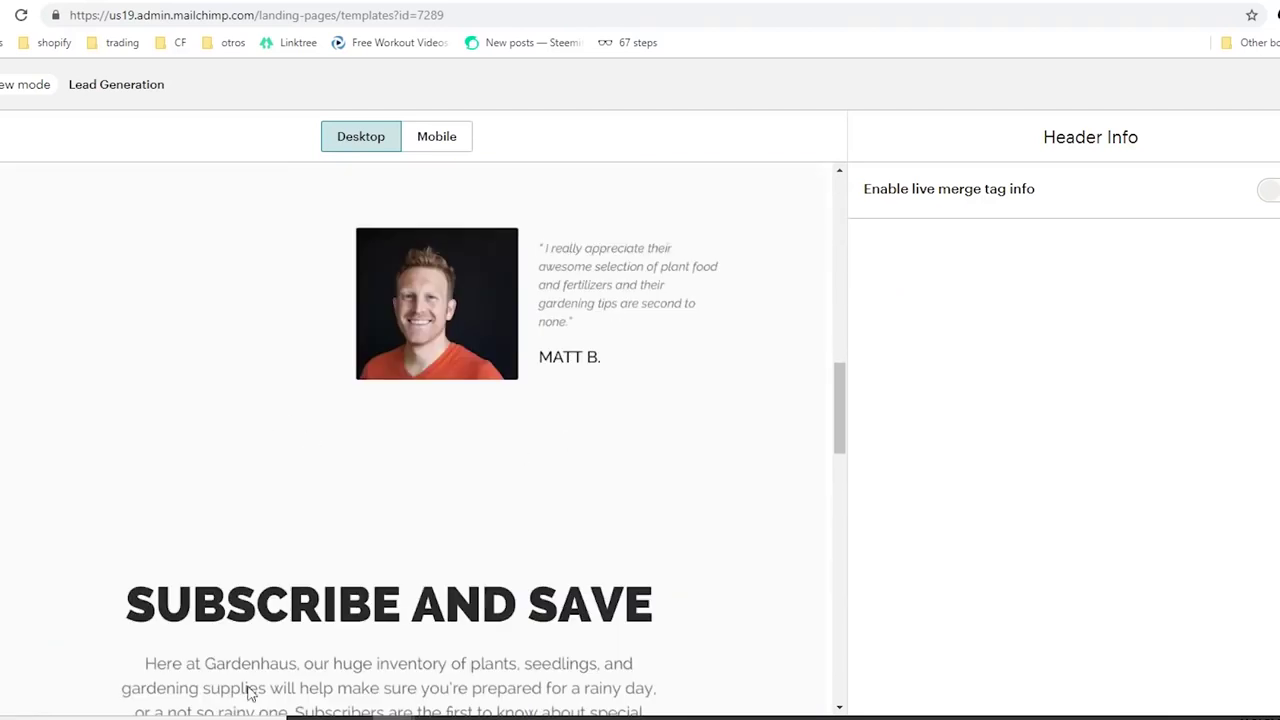
scroll(380, 557, down, 10)
scroll(383, 543, down, 2)
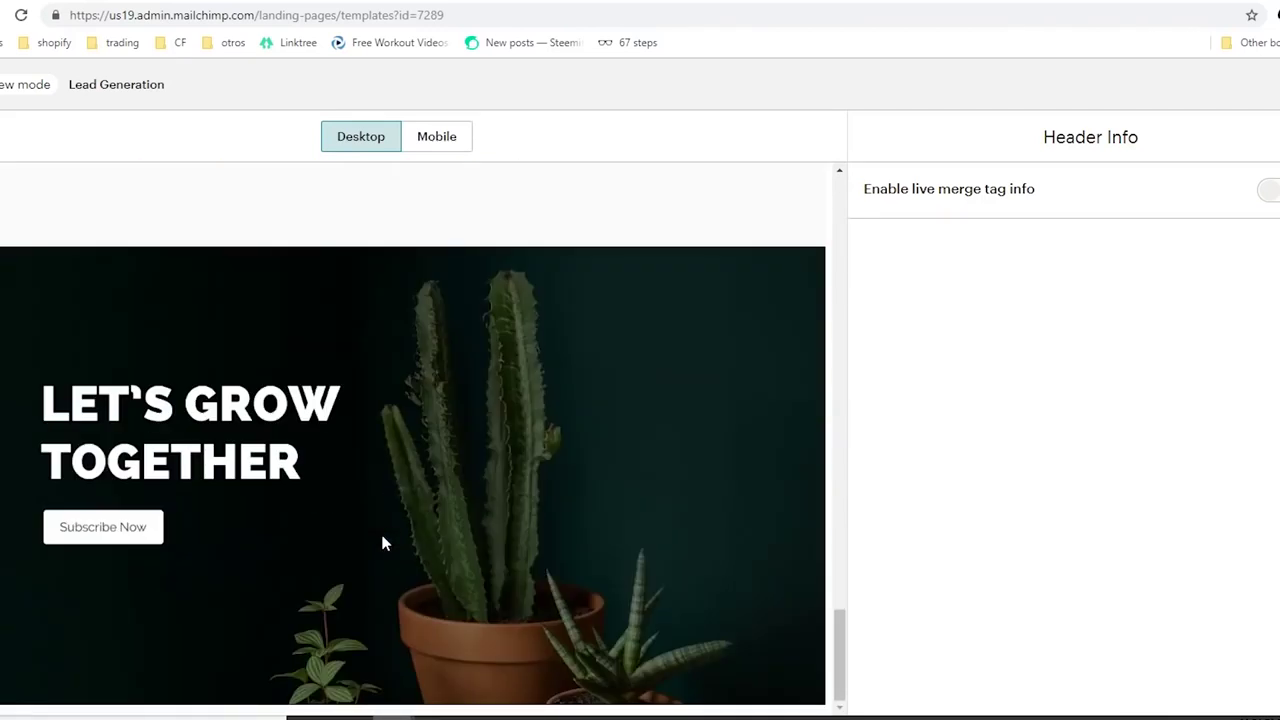
scroll(378, 508, up, 20)
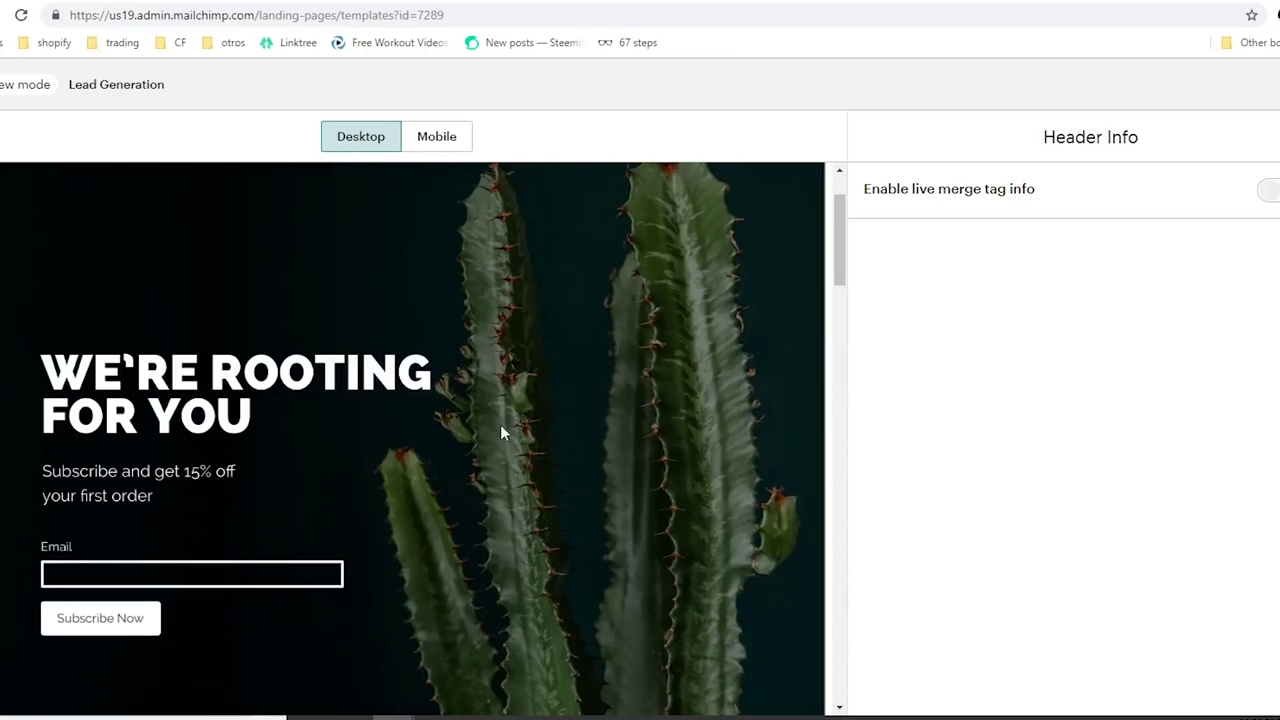
scroll(505, 381, down, 12)
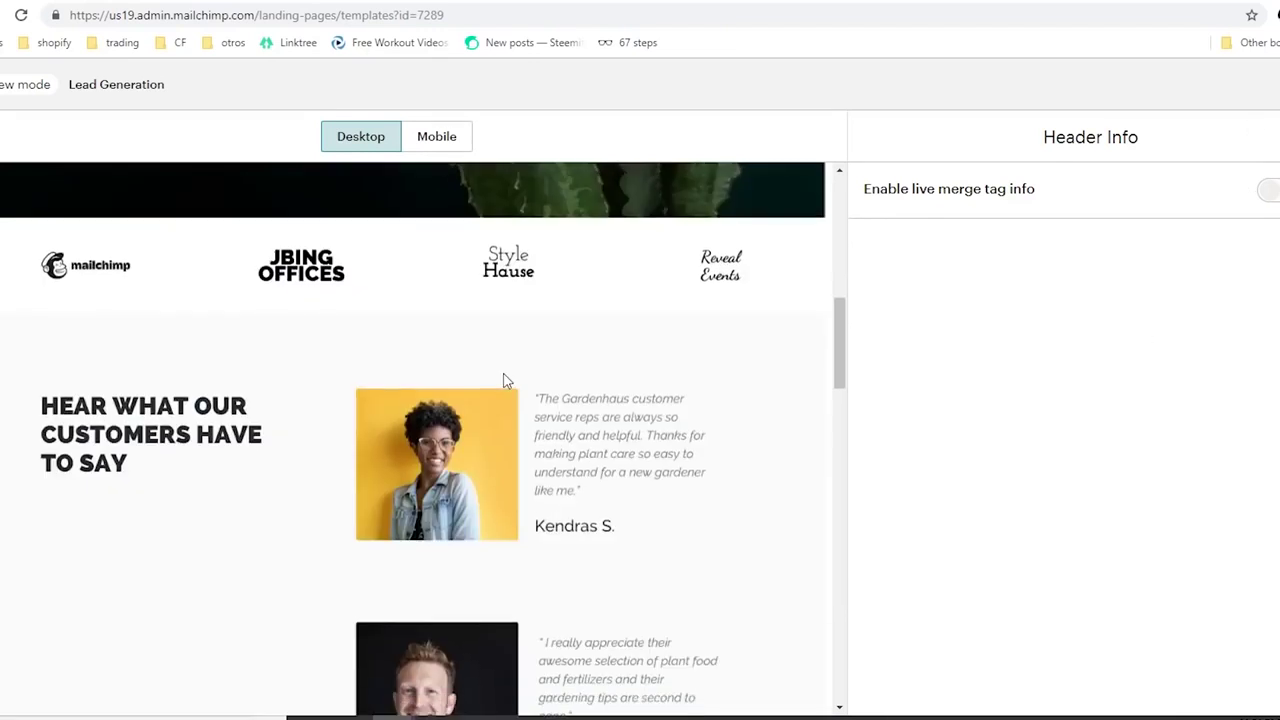
scroll(505, 383, down, 6)
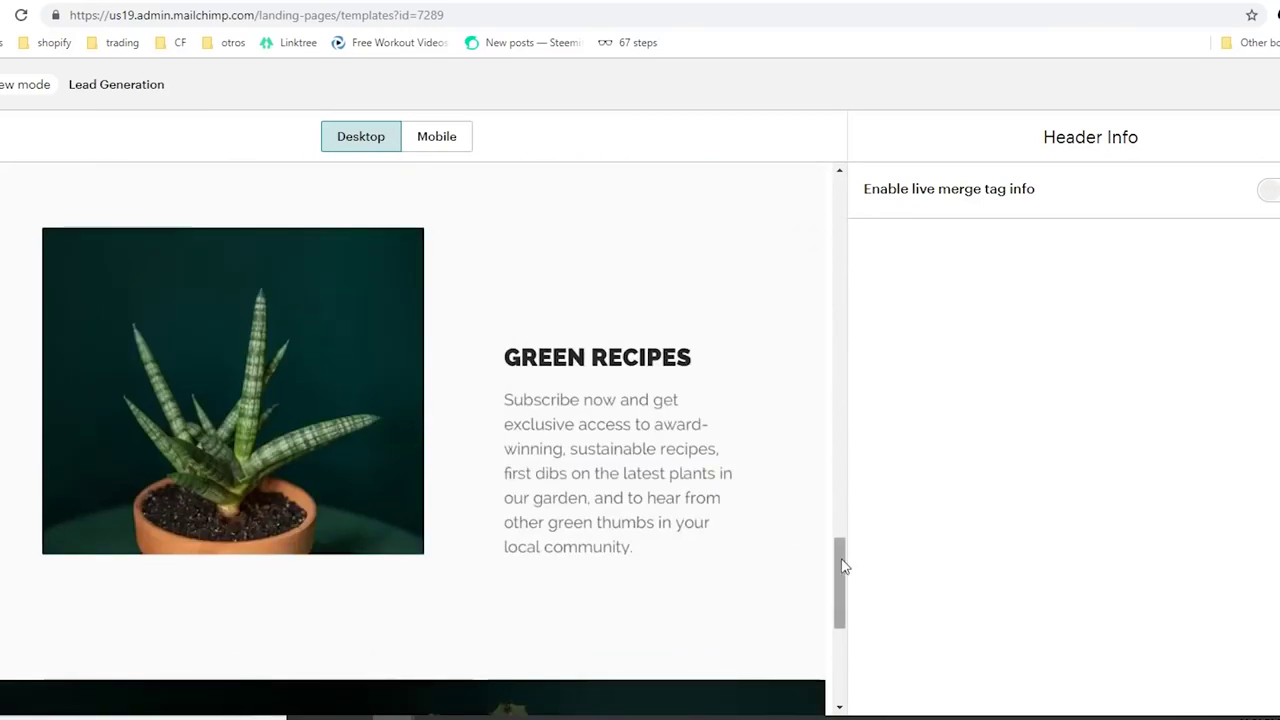
drag(846, 580, 812, 359)
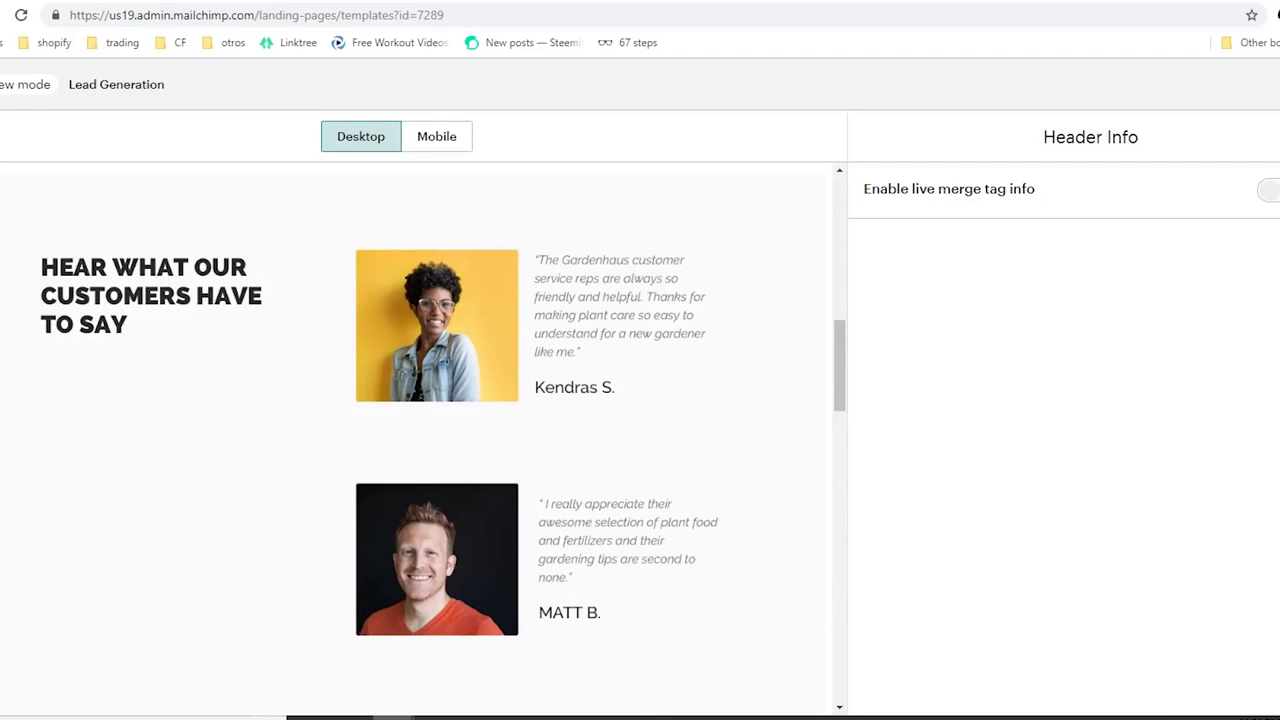
key(Escape)
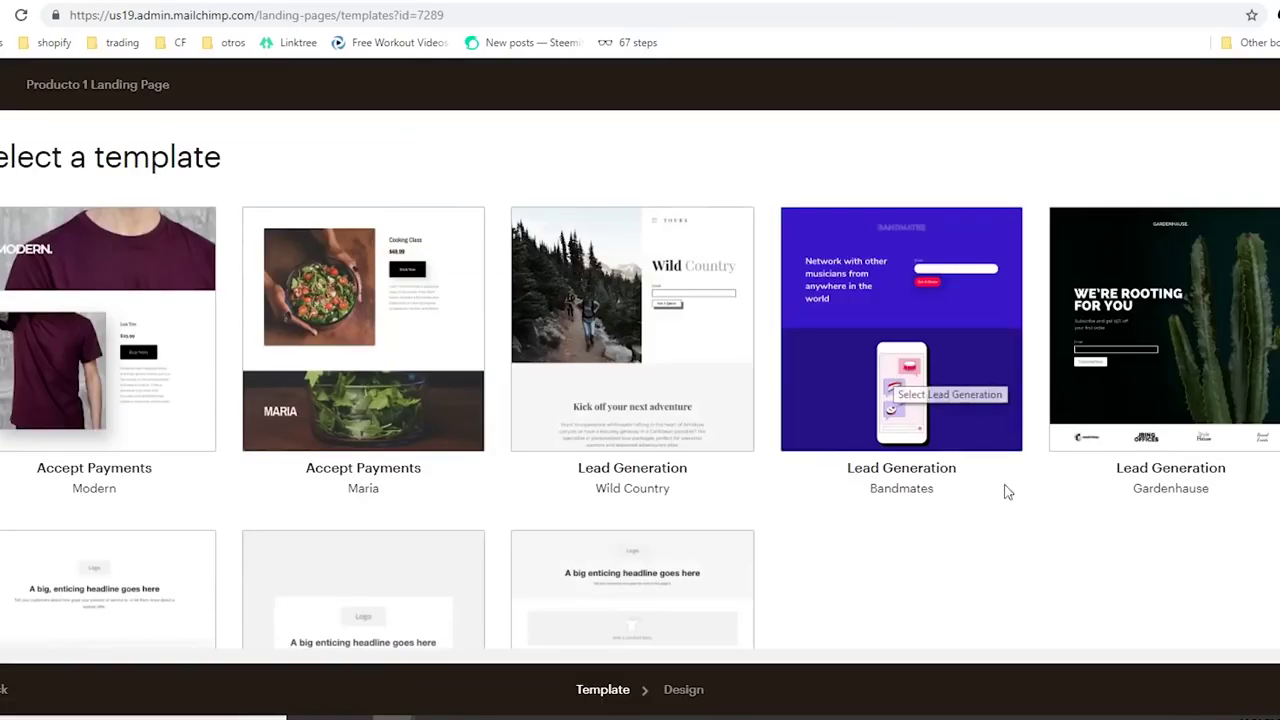
- Choose the Grow Your List template for the landing page and look over its layout
scroll(234, 386, down, 2)
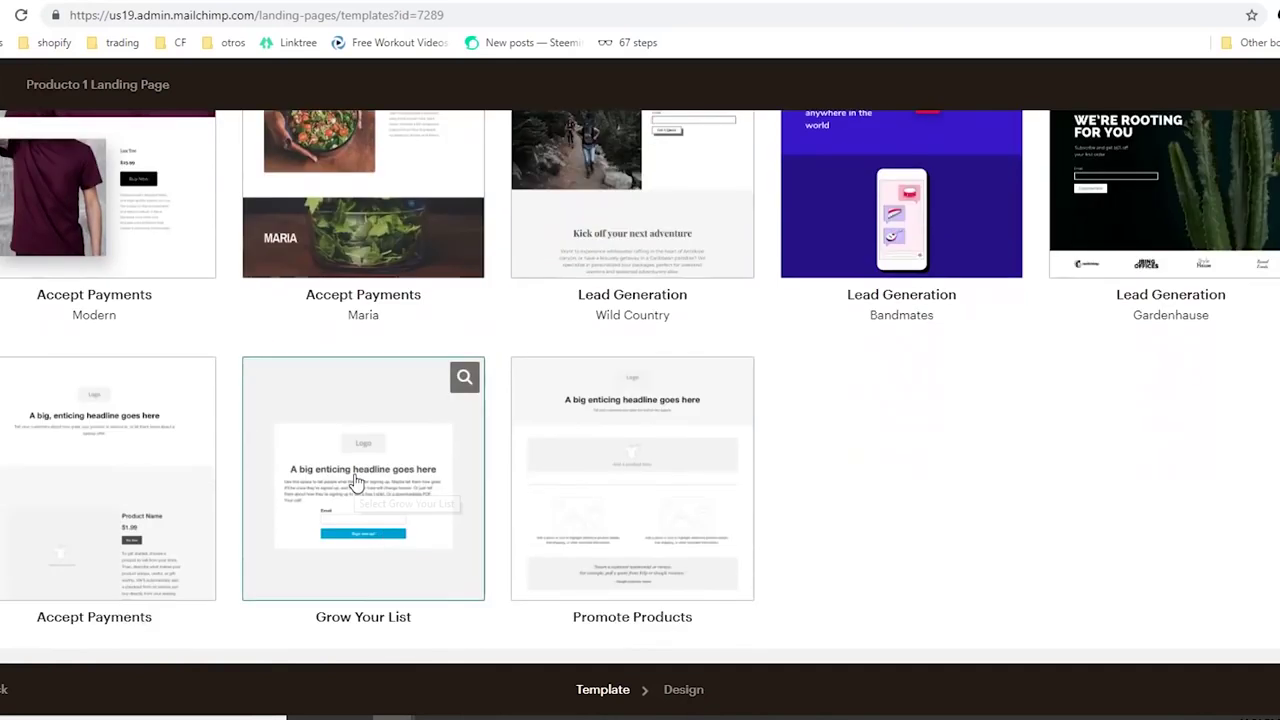
click(373, 505)
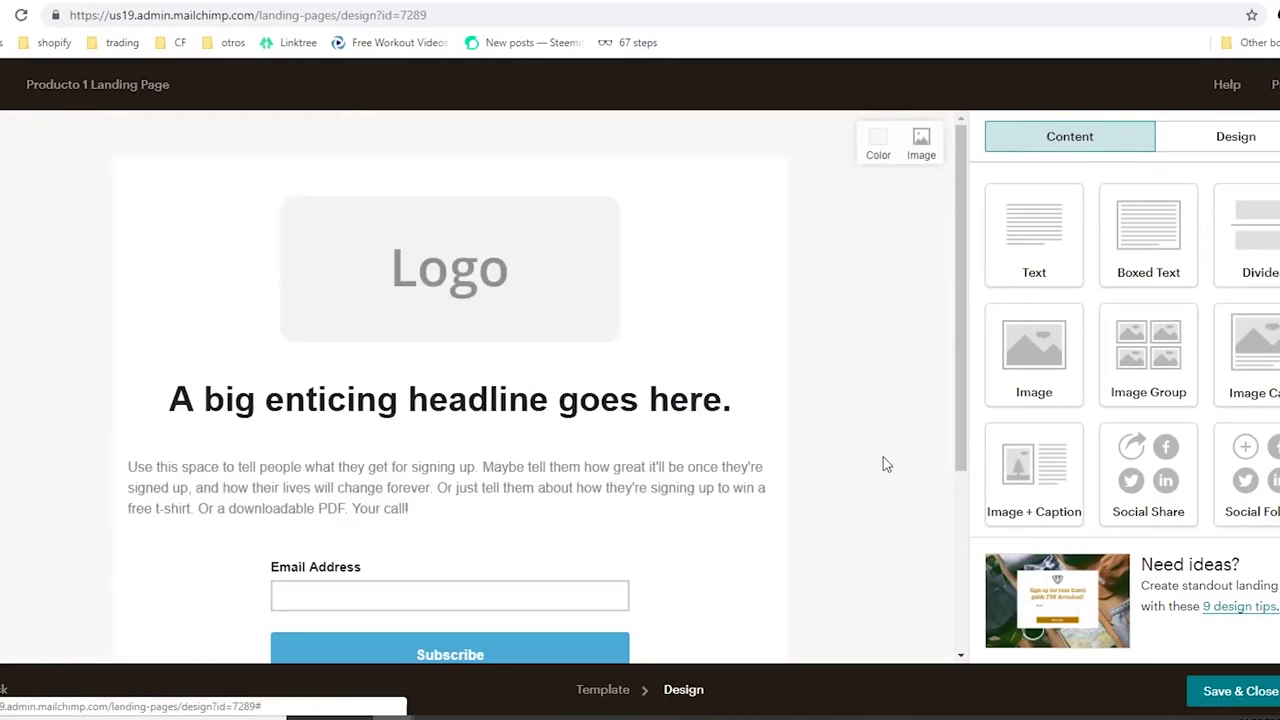
scroll(869, 506, down, 3)
scroll(869, 506, up, 3)
scroll(683, 223, down, 1)
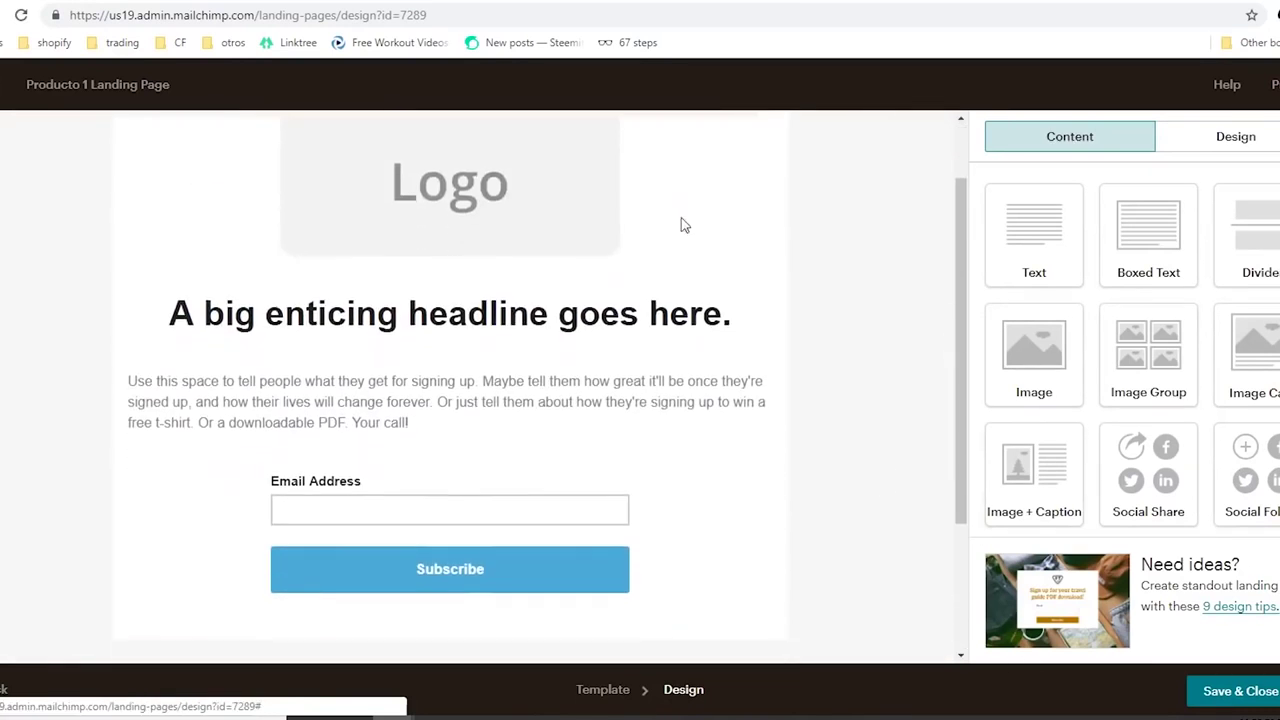
scroll(551, 315, up, 1)
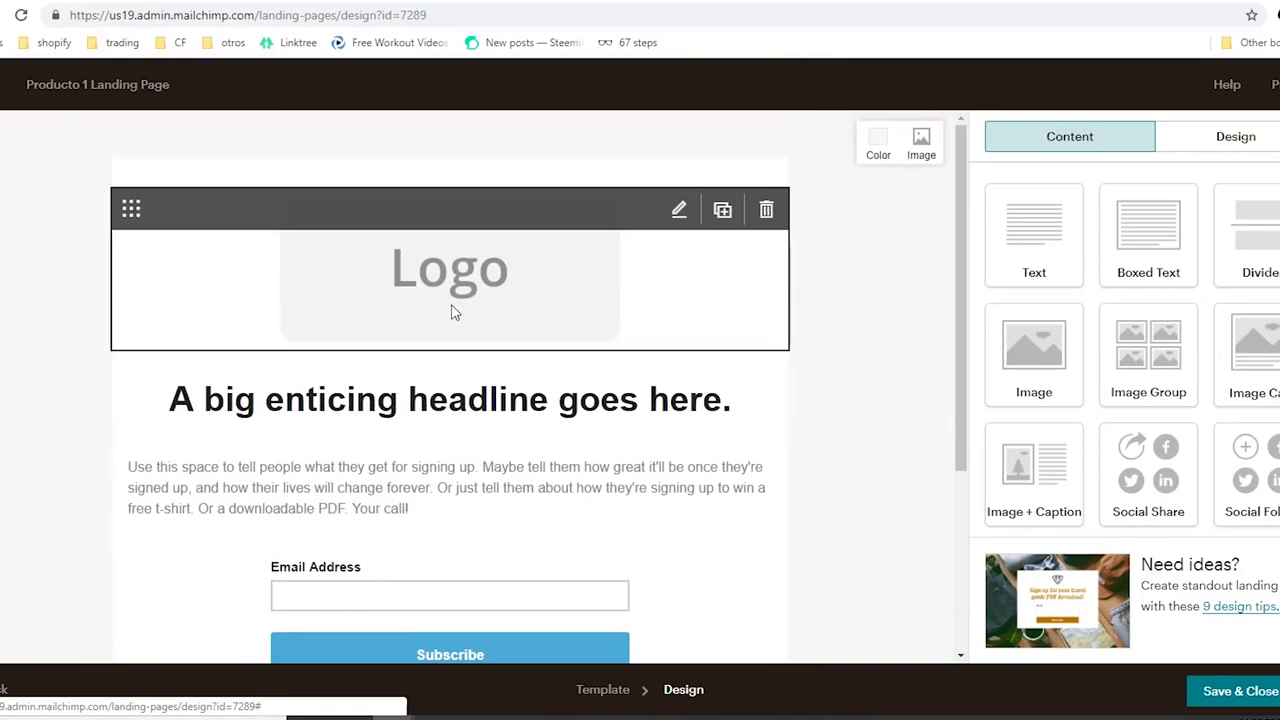
- Open the editing options of the logo, headline and body text blocks and examine the page down to the signup form
click(678, 213)
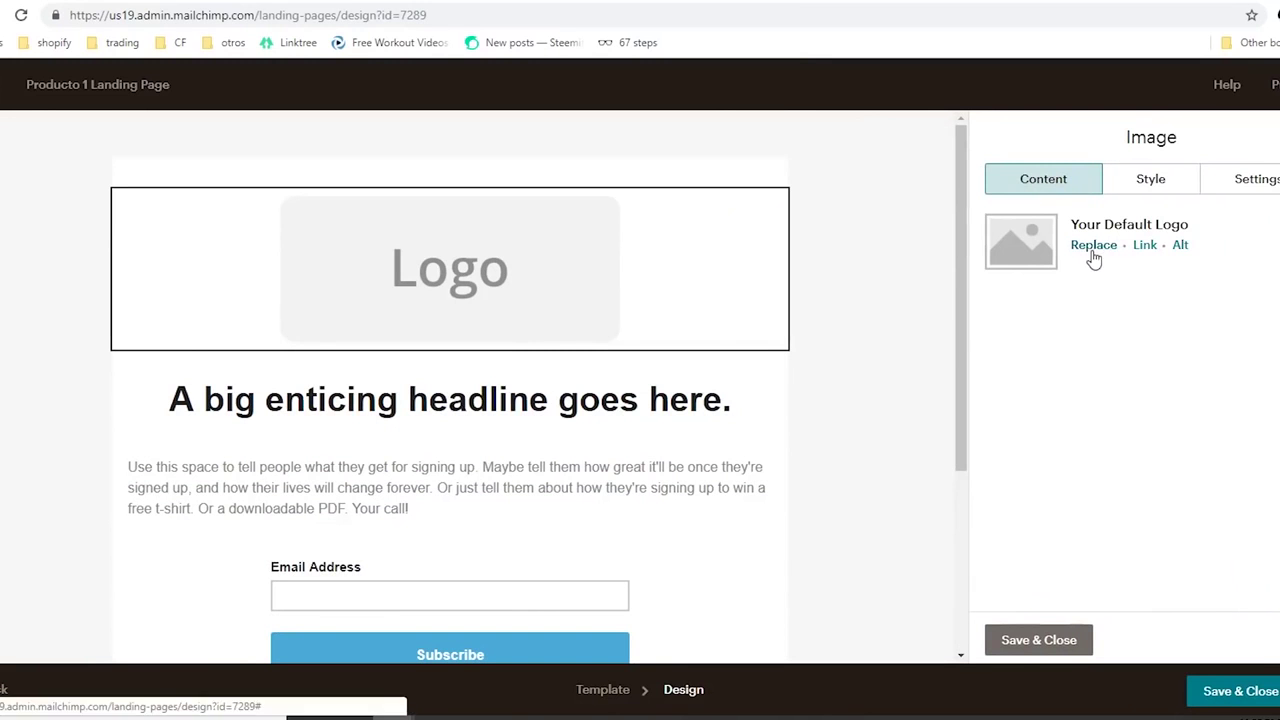
click(476, 412)
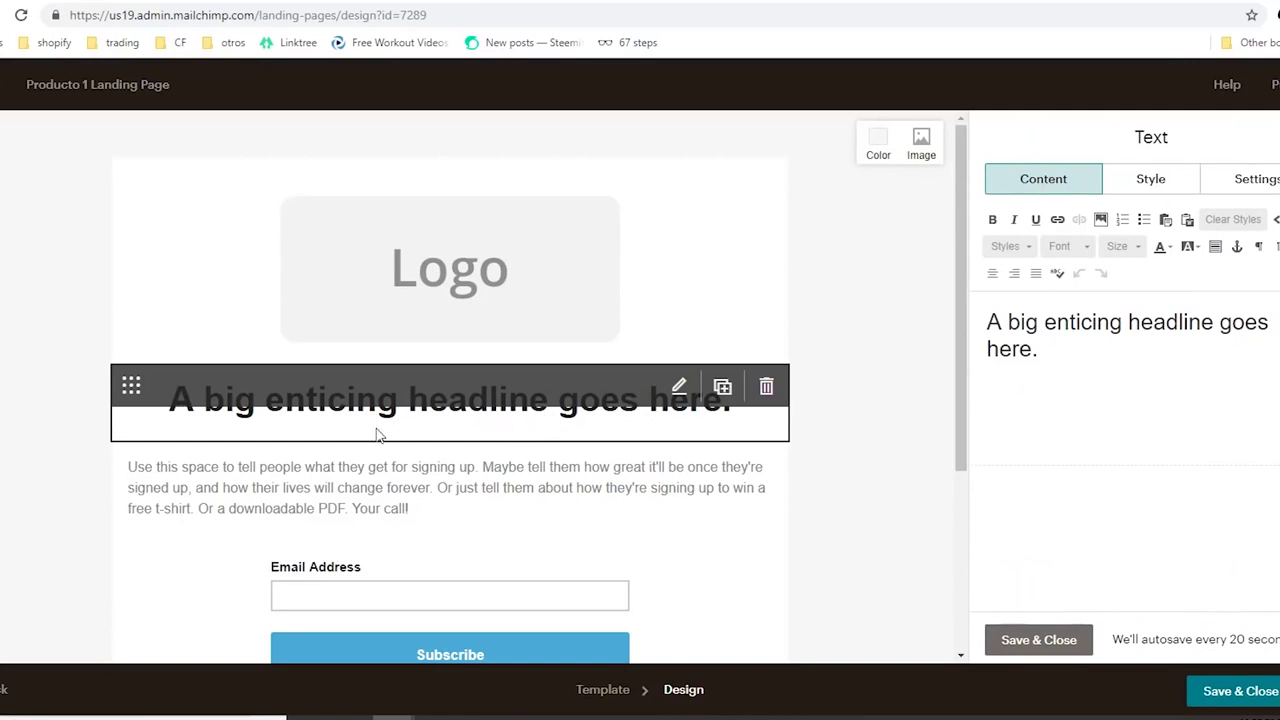
click(400, 487)
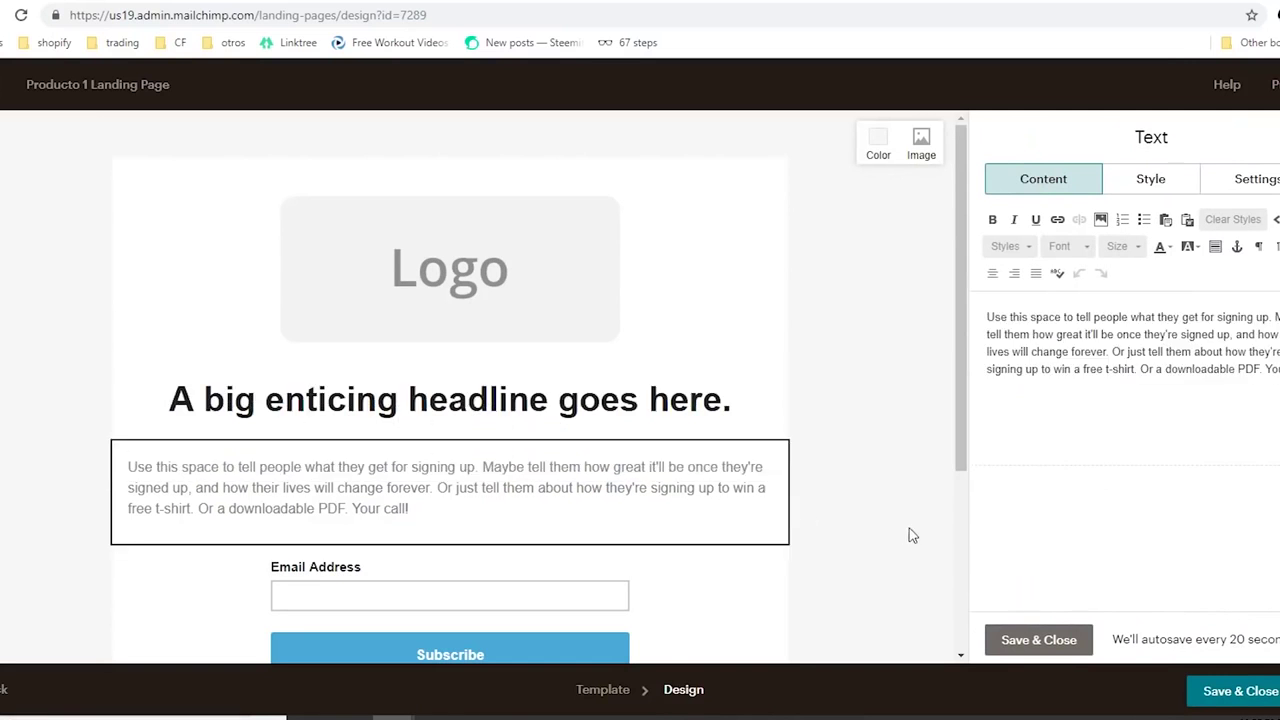
scroll(520, 457, down, 3)
scroll(434, 443, up, 1)
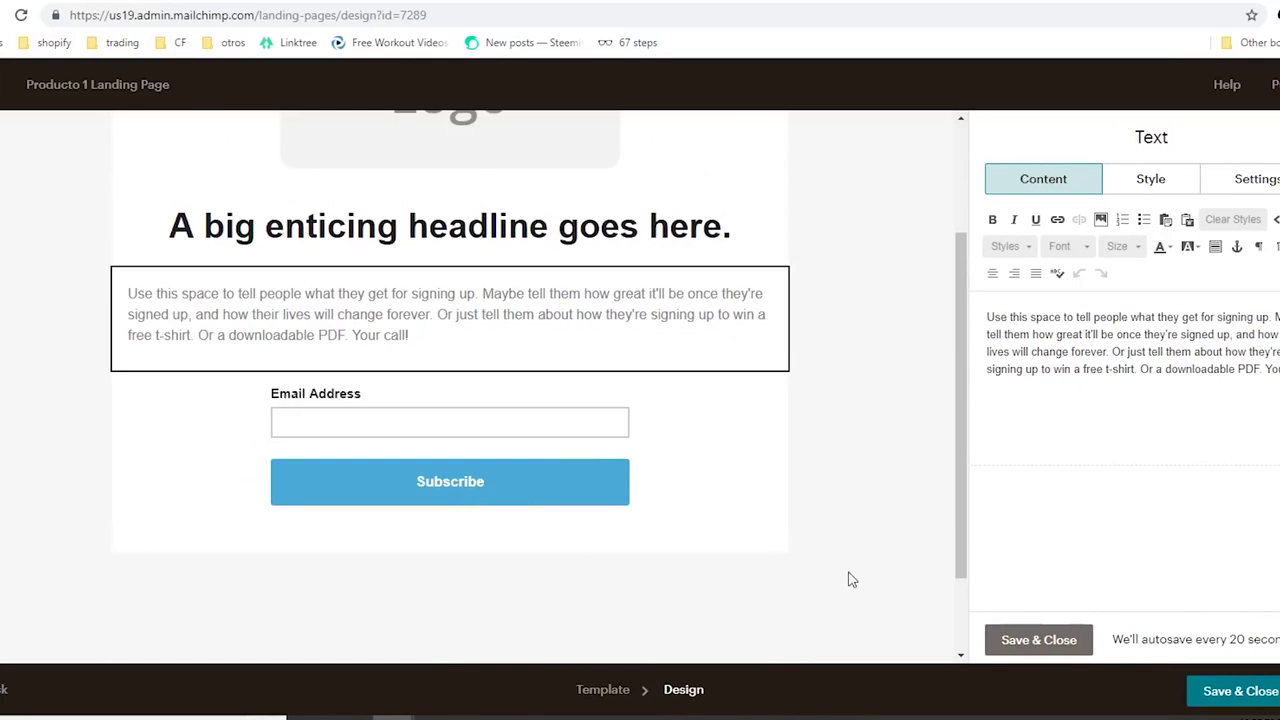
scroll(848, 580, up, 2)
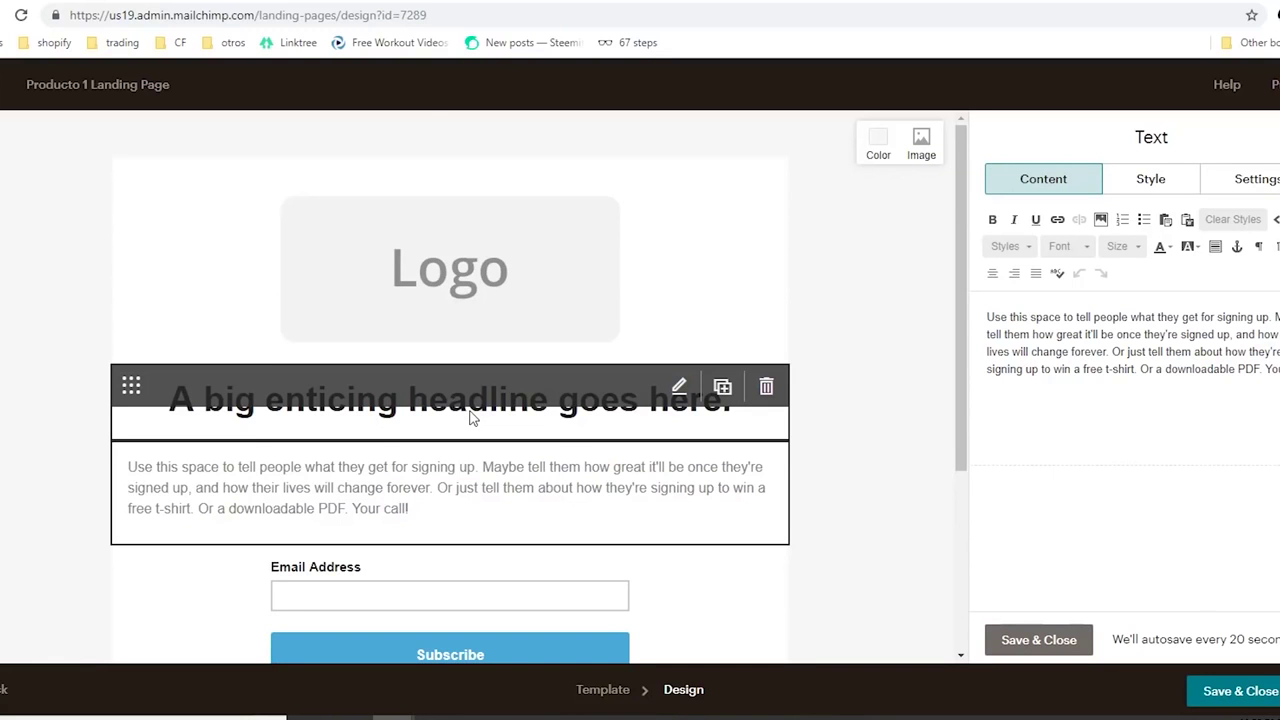
scroll(472, 418, down, 2)
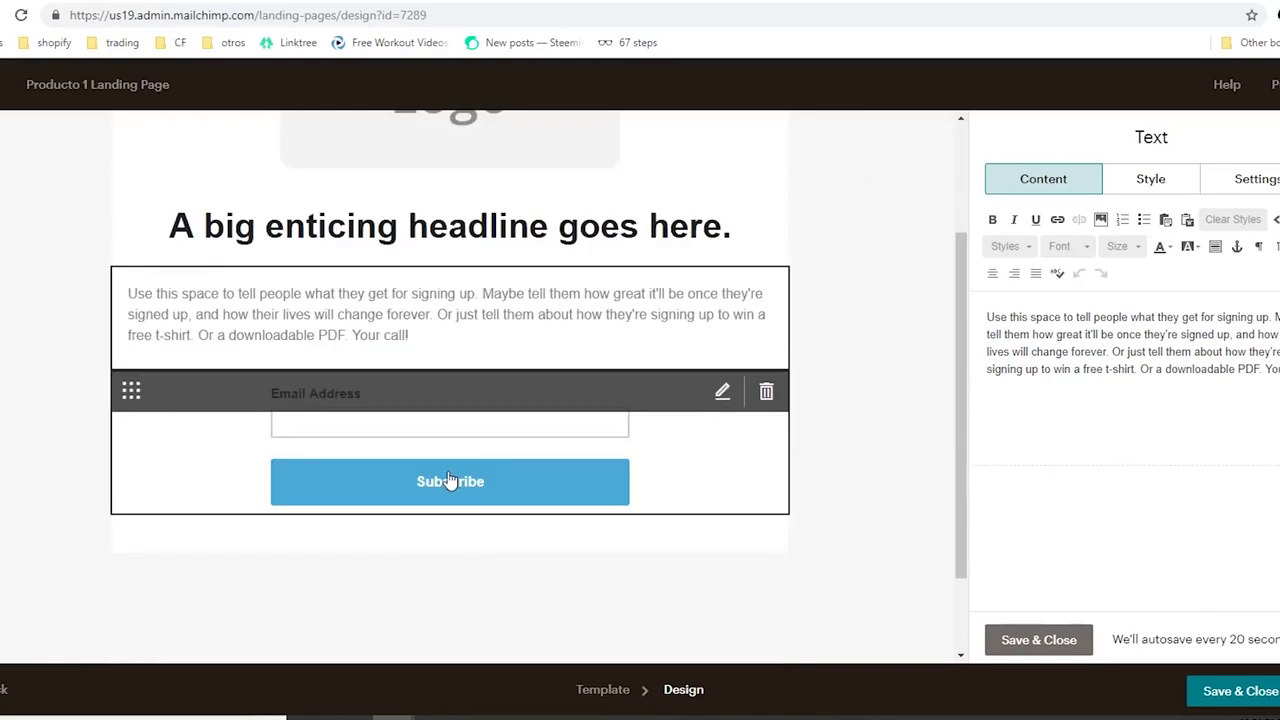
scroll(449, 310, up, 2)
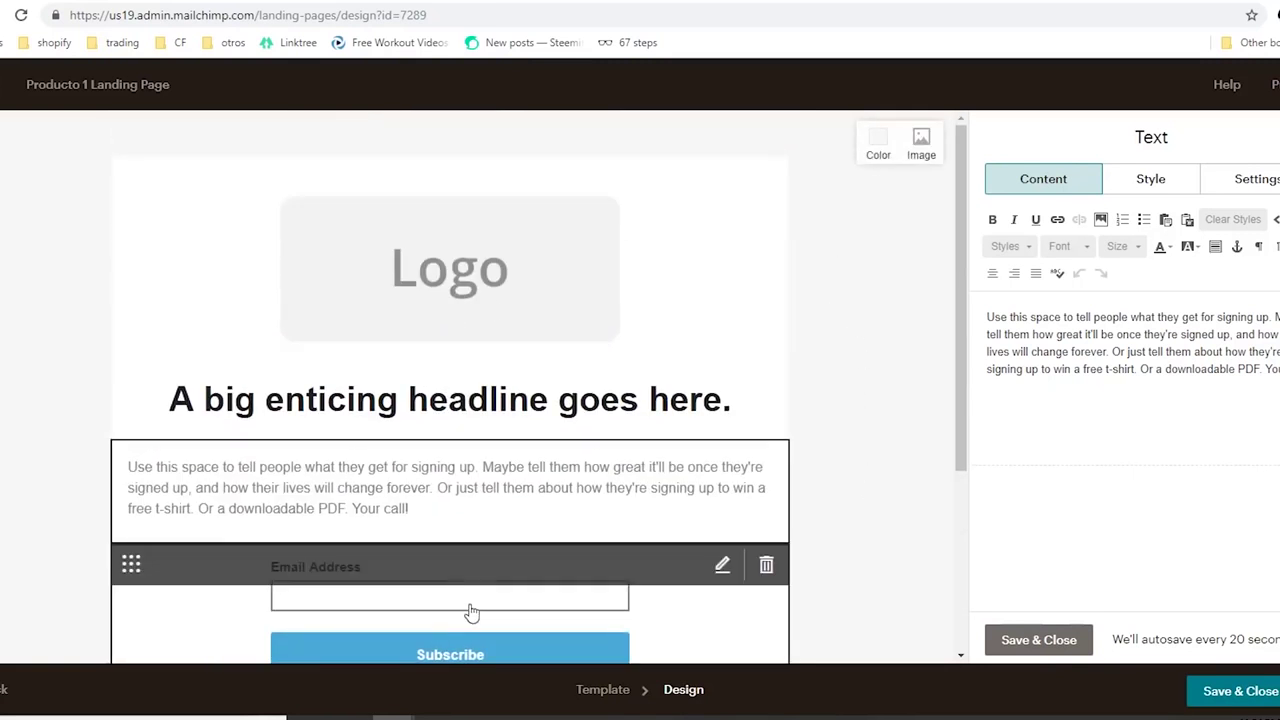
scroll(469, 609, down, 2)
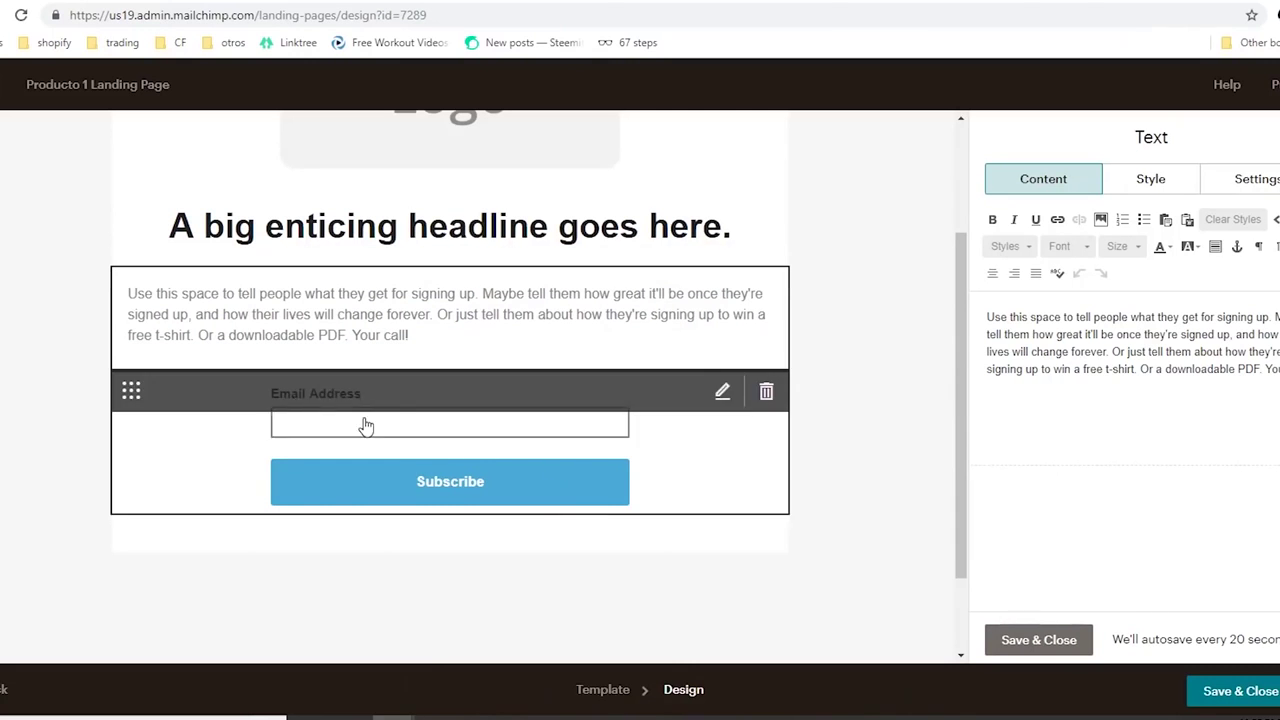
- Open the signup form block for editing and add the First Name field
click(678, 394)
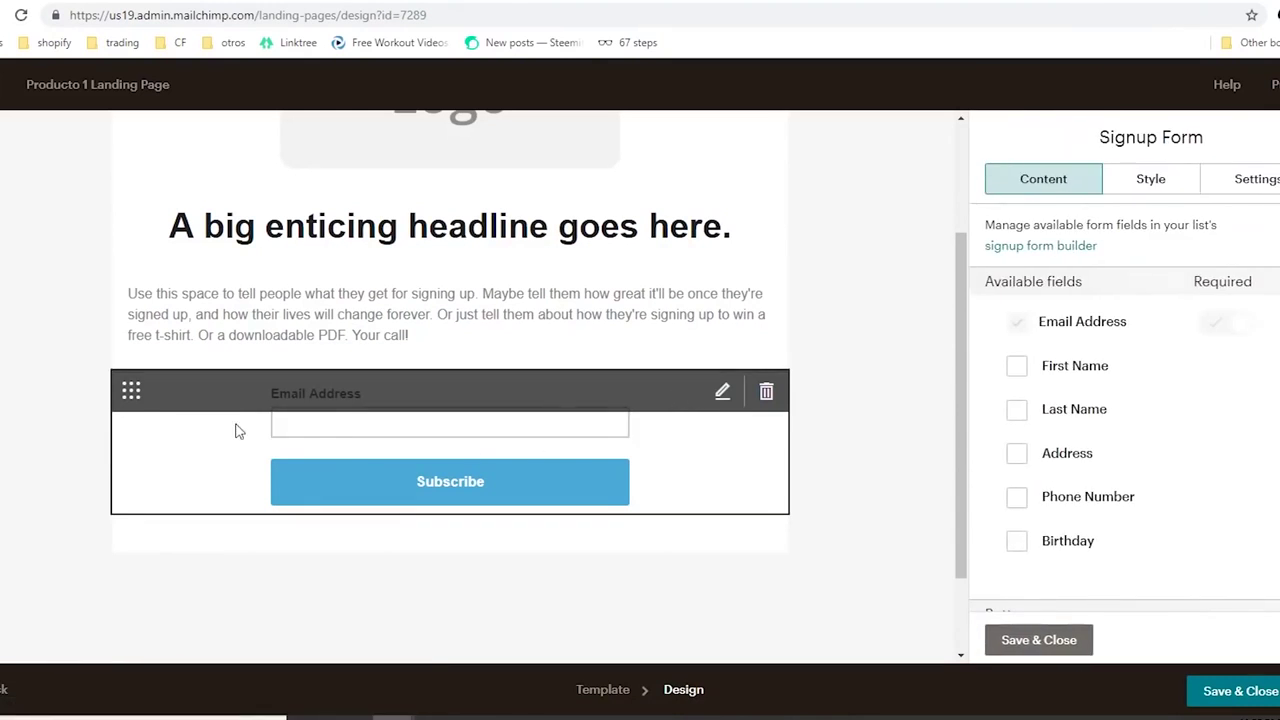
scroll(480, 300, up, 2)
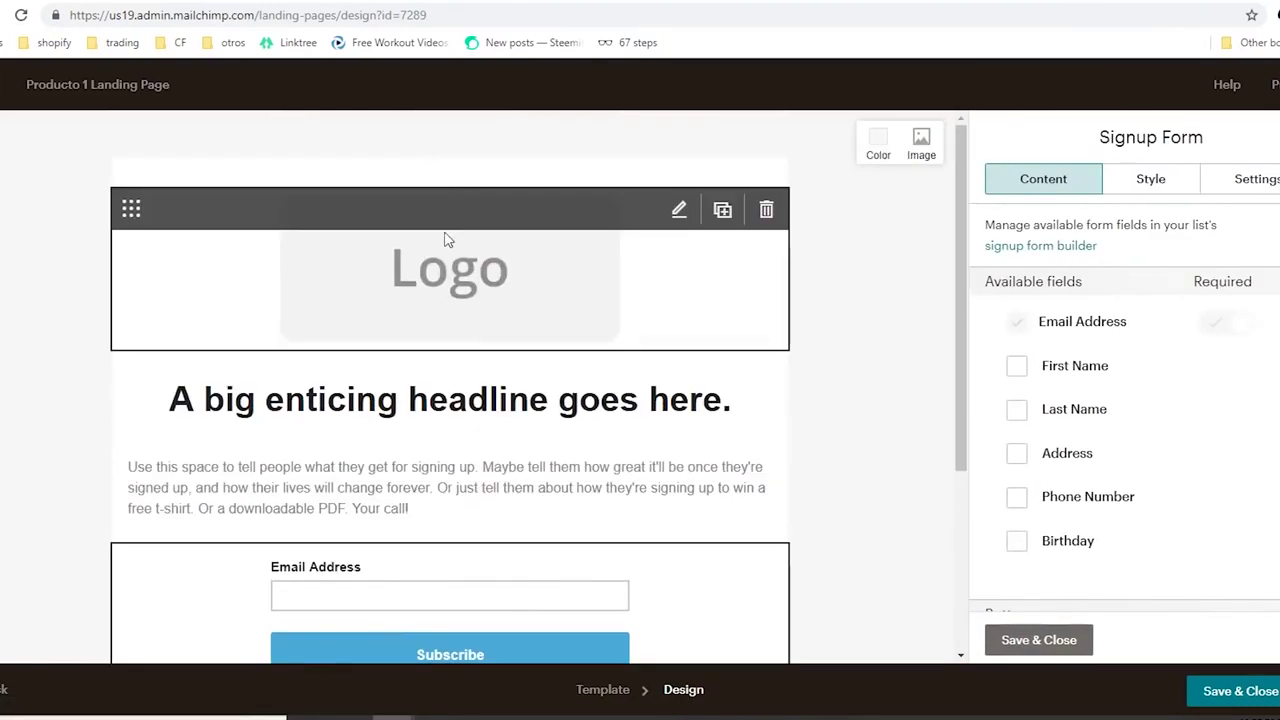
scroll(400, 500, down, 1)
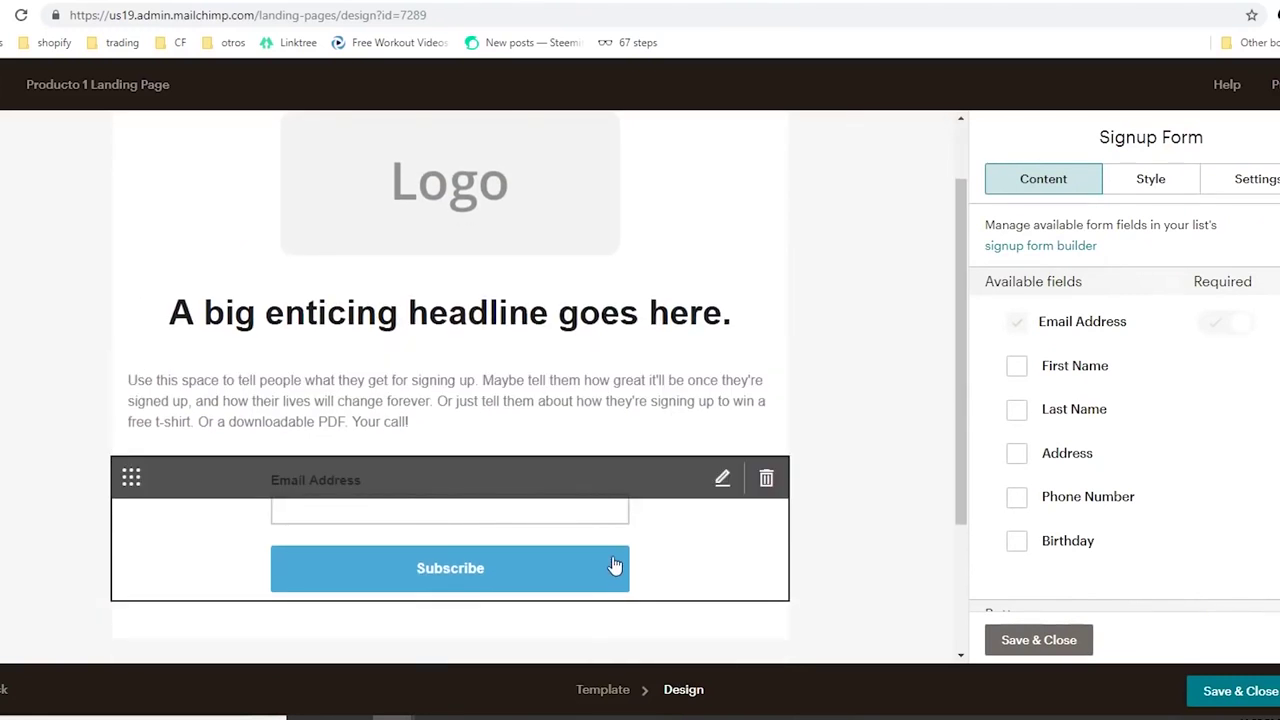
click(1014, 370)
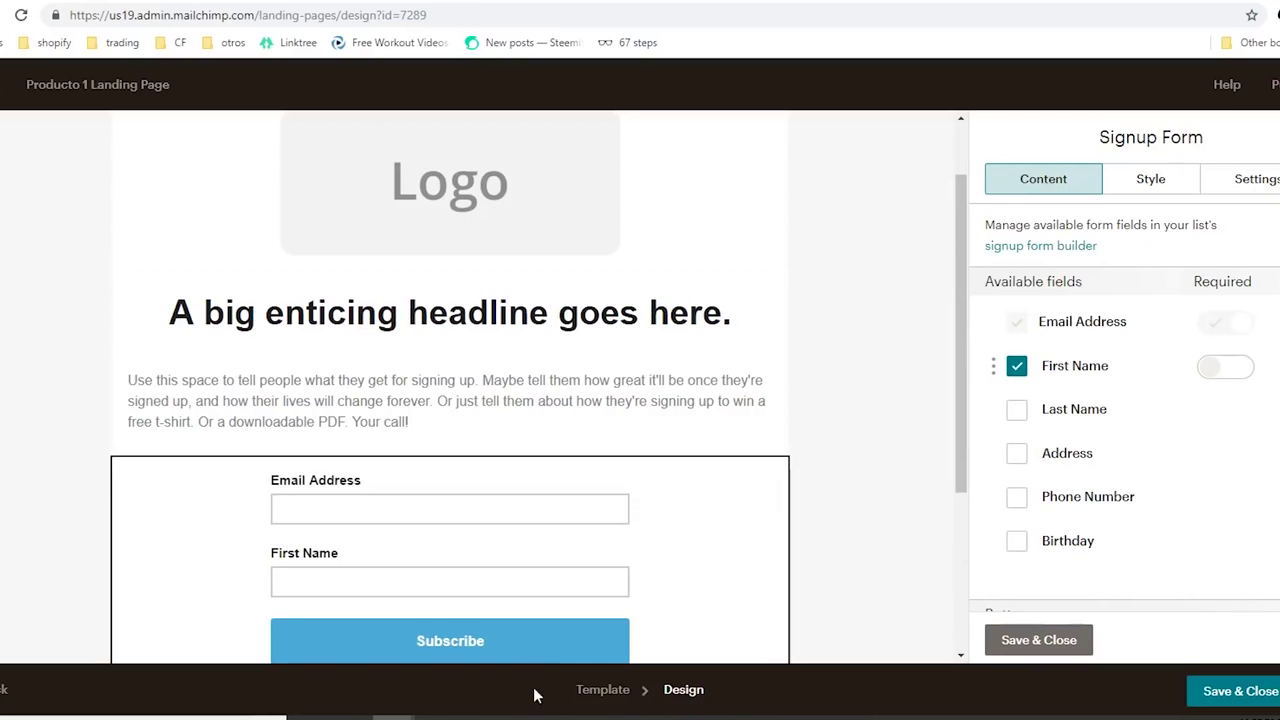
- Try the Last Name and Phone Number fields in the signup form, and remove both from it again
click(1016, 409)
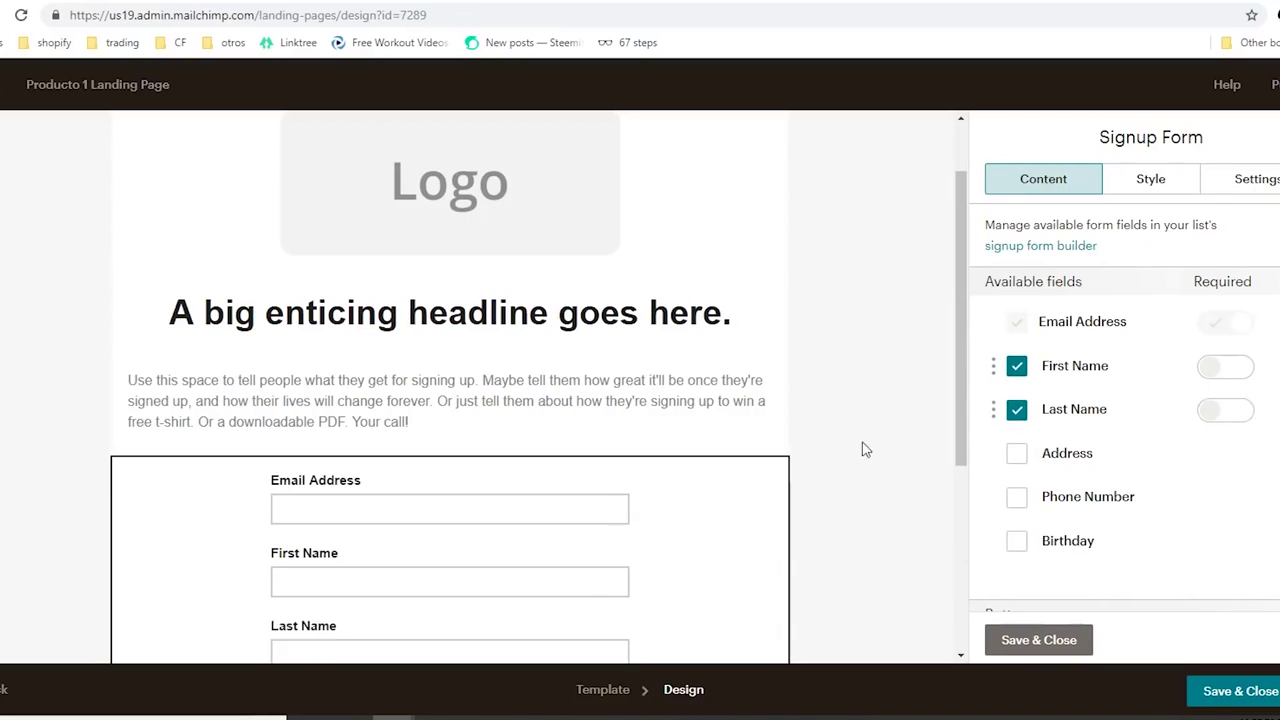
scroll(850, 434, down, 3)
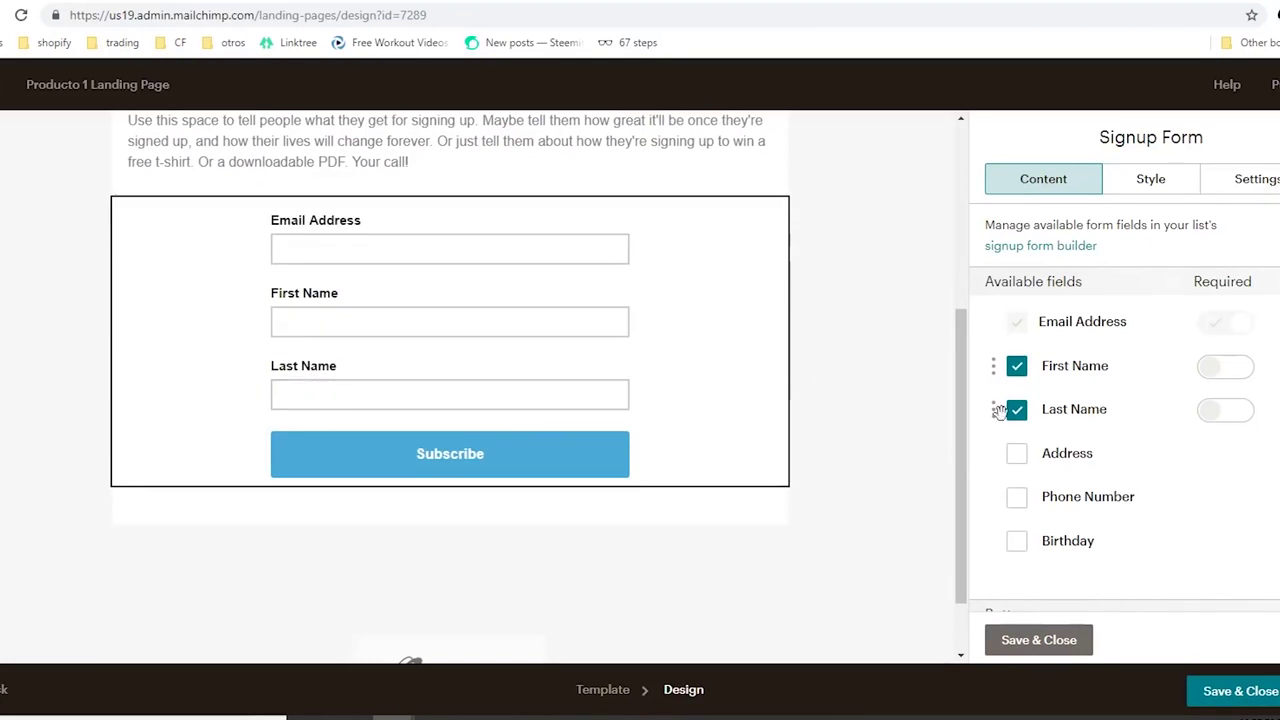
click(1018, 500)
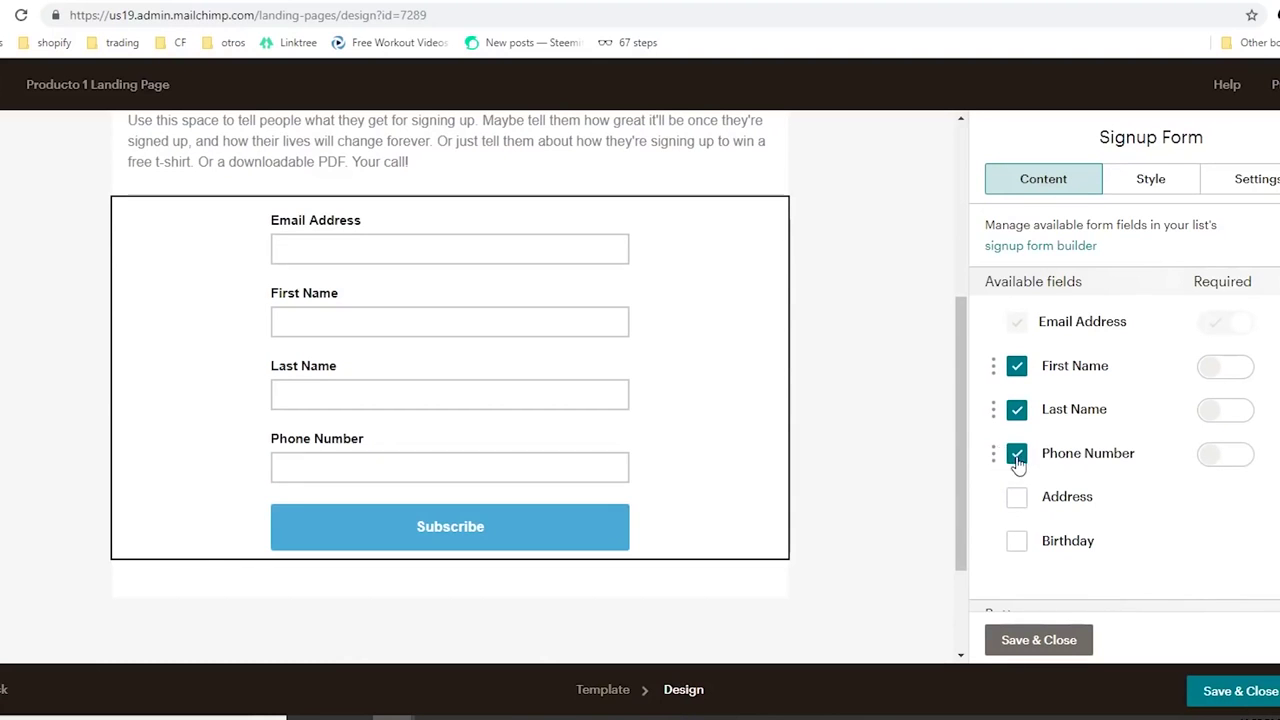
click(1016, 455)
click(1016, 409)
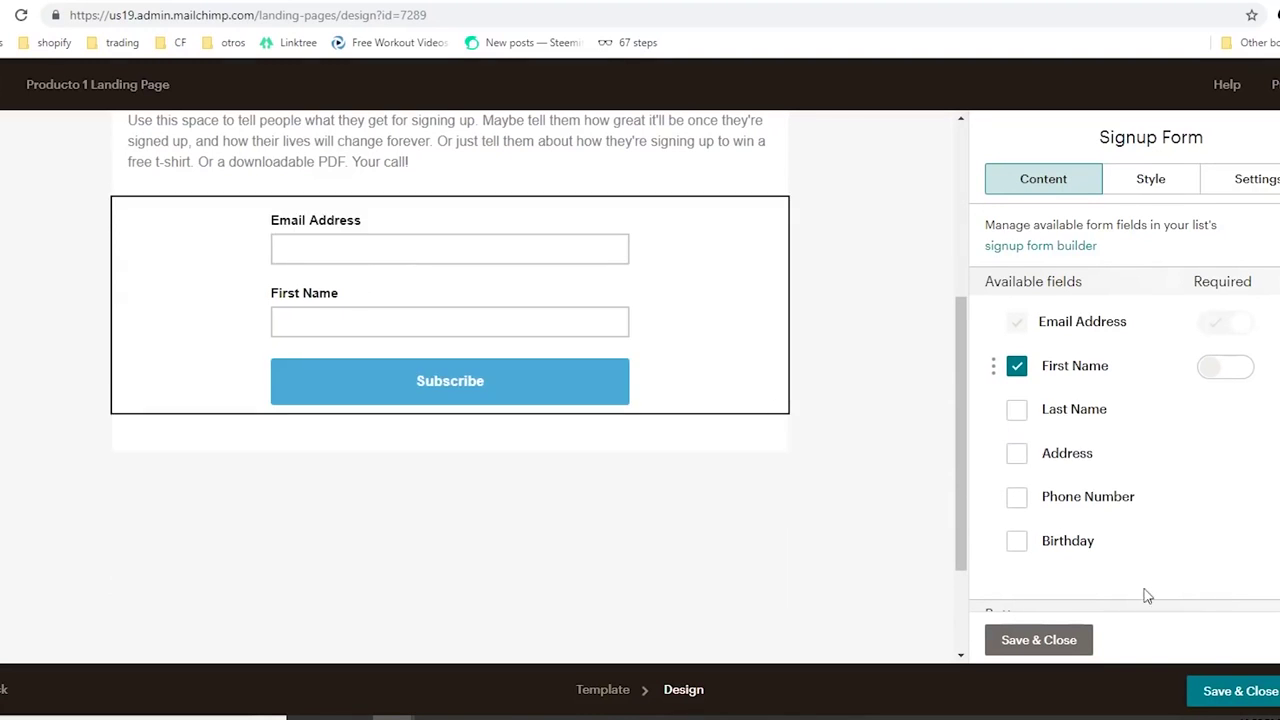
- Save and close the signup form block, and open the body text and headline blocks for inspection
click(1067, 630)
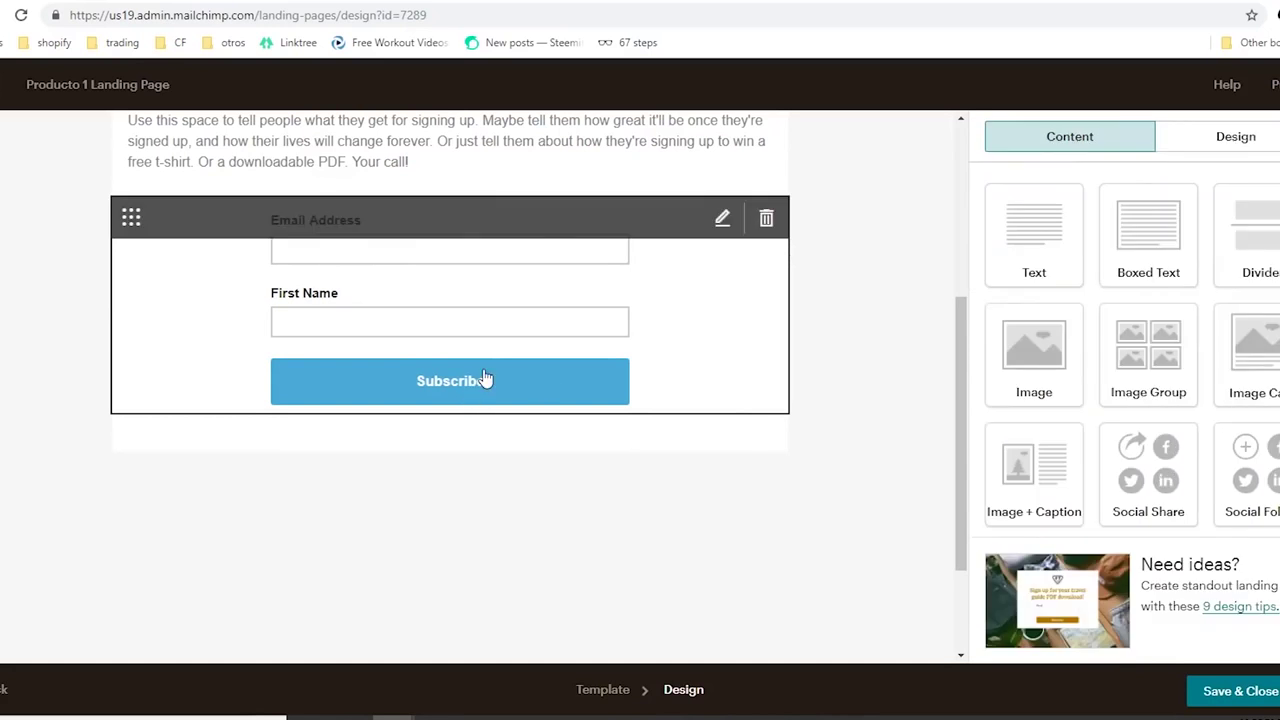
scroll(500, 370, up, 3)
click(473, 448)
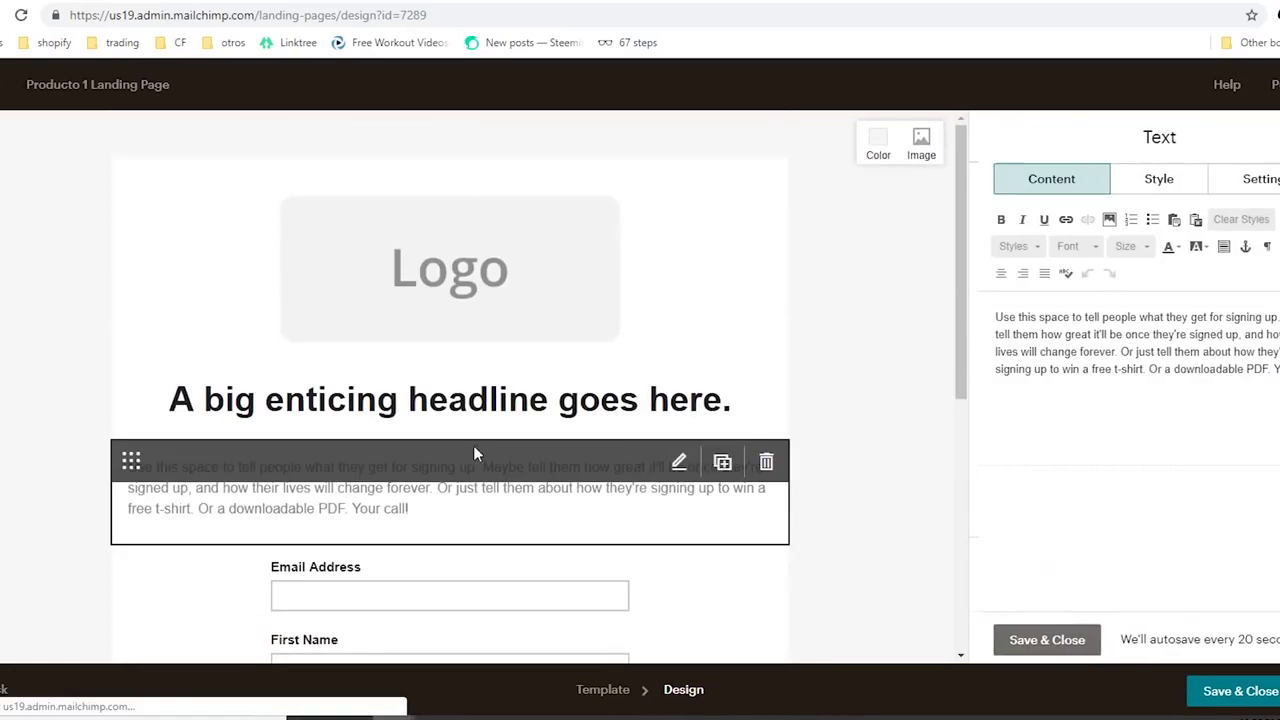
click(425, 415)
click(541, 298)
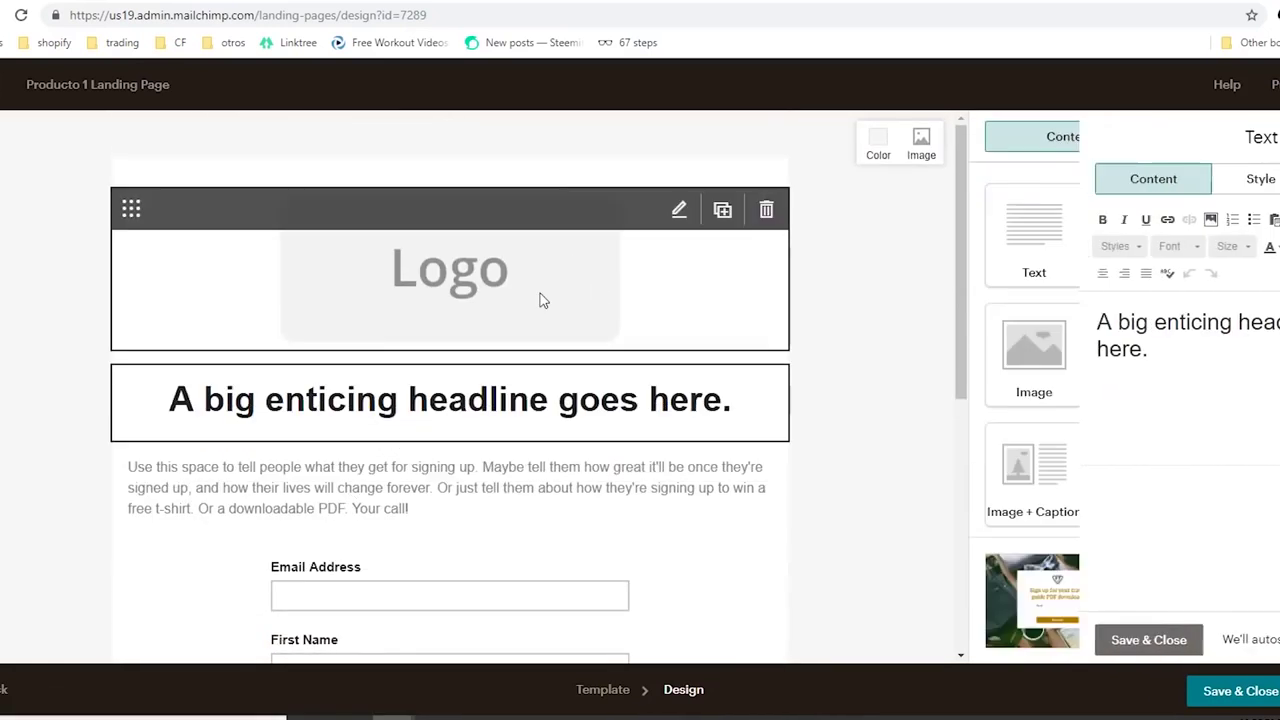
- Insert the photo of the red-leaved bonsai as the landing page's background image
click(921, 145)
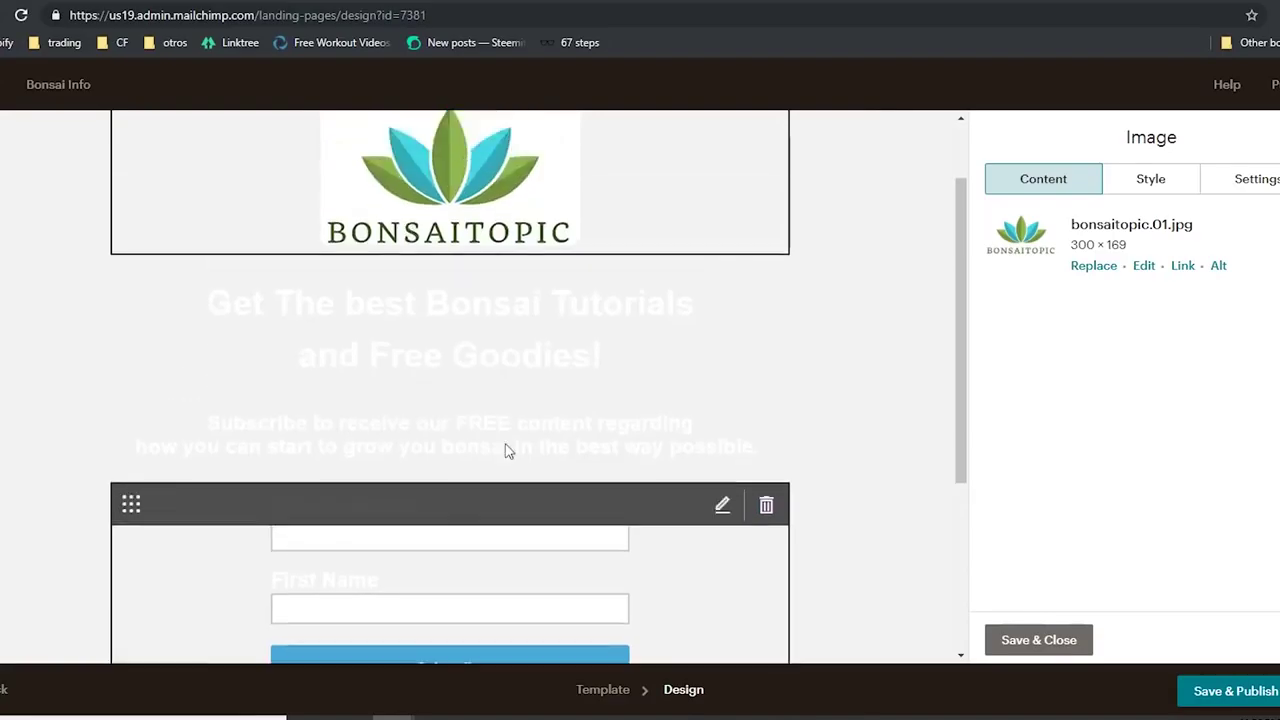
scroll(490, 350, up, 2)
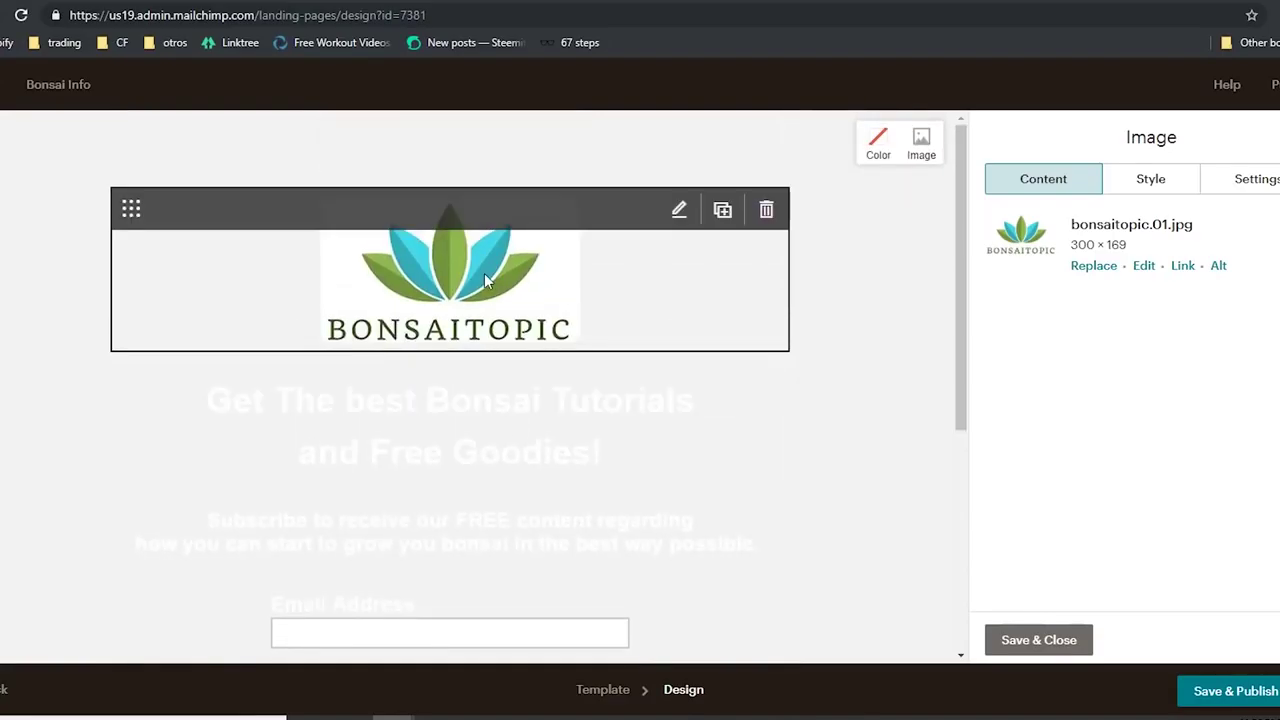
scroll(490, 300, down, 2)
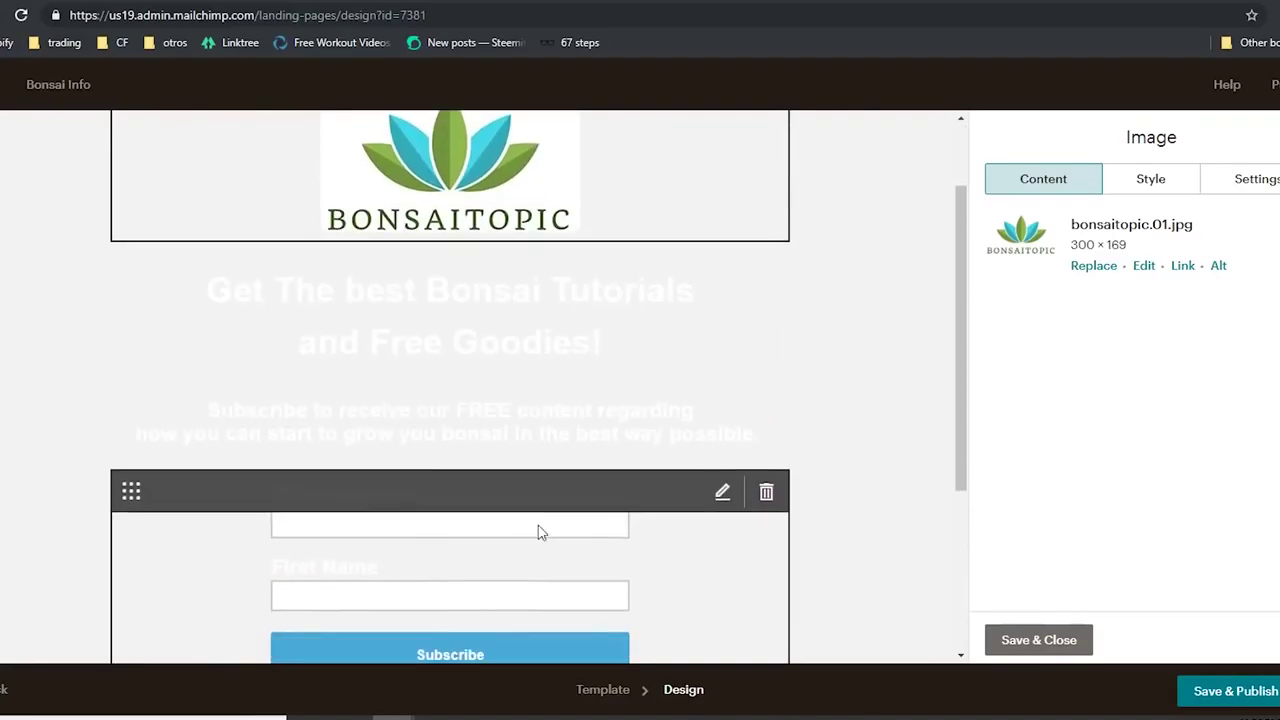
scroll(538, 530, down, 2)
scroll(700, 450, up, 4)
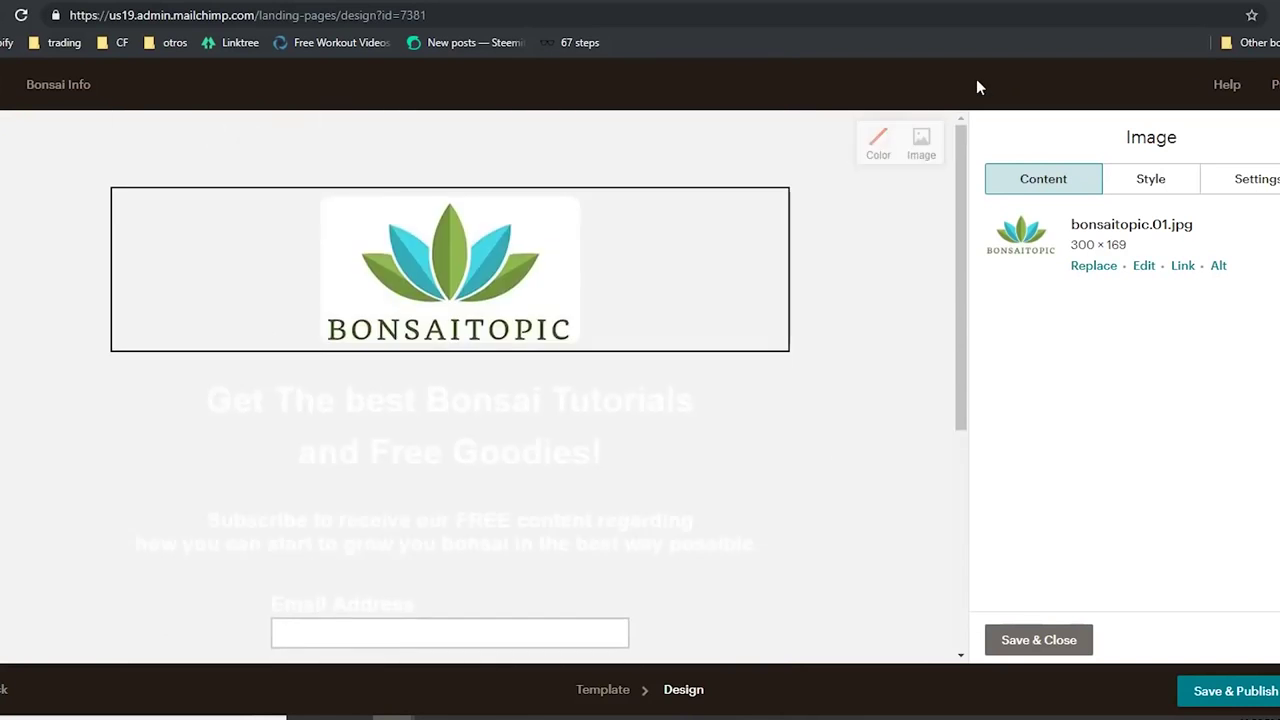
click(921, 145)
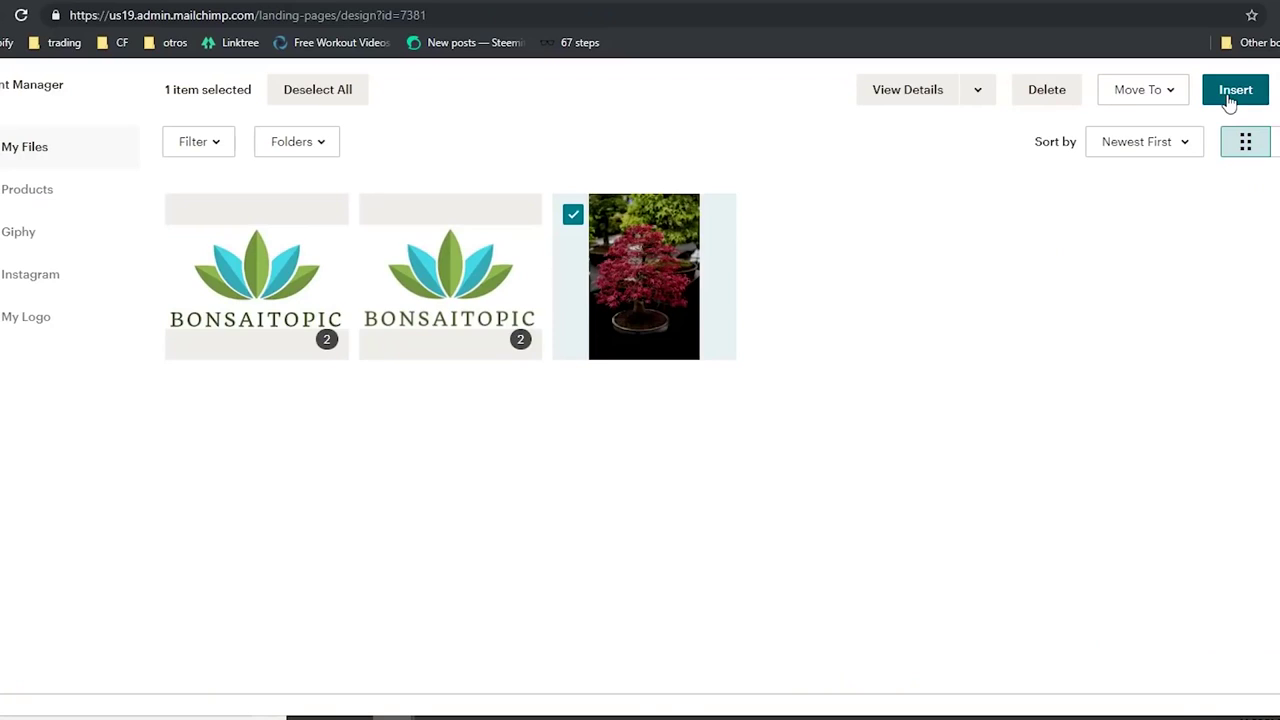
click(1234, 90)
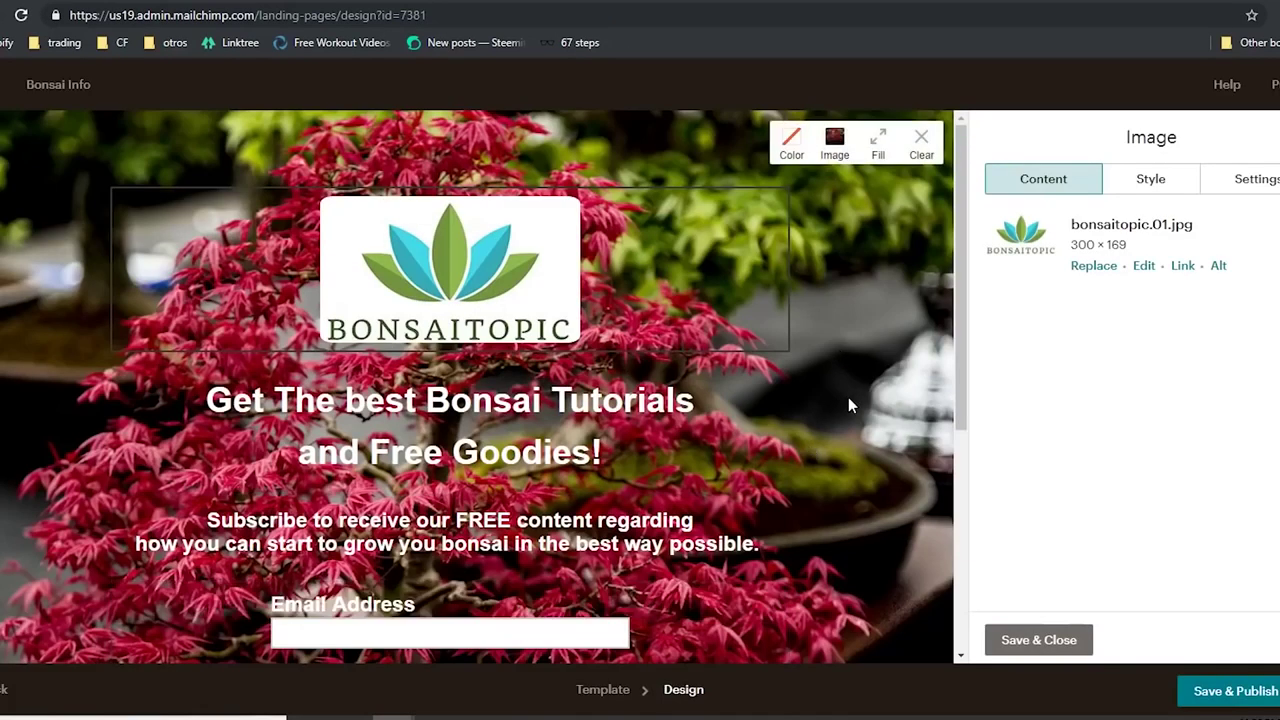
- Examine the Bonsai Info page from logo to footer, checking the headline, subscription text and signup form against the background
scroll(850, 406, down, 4)
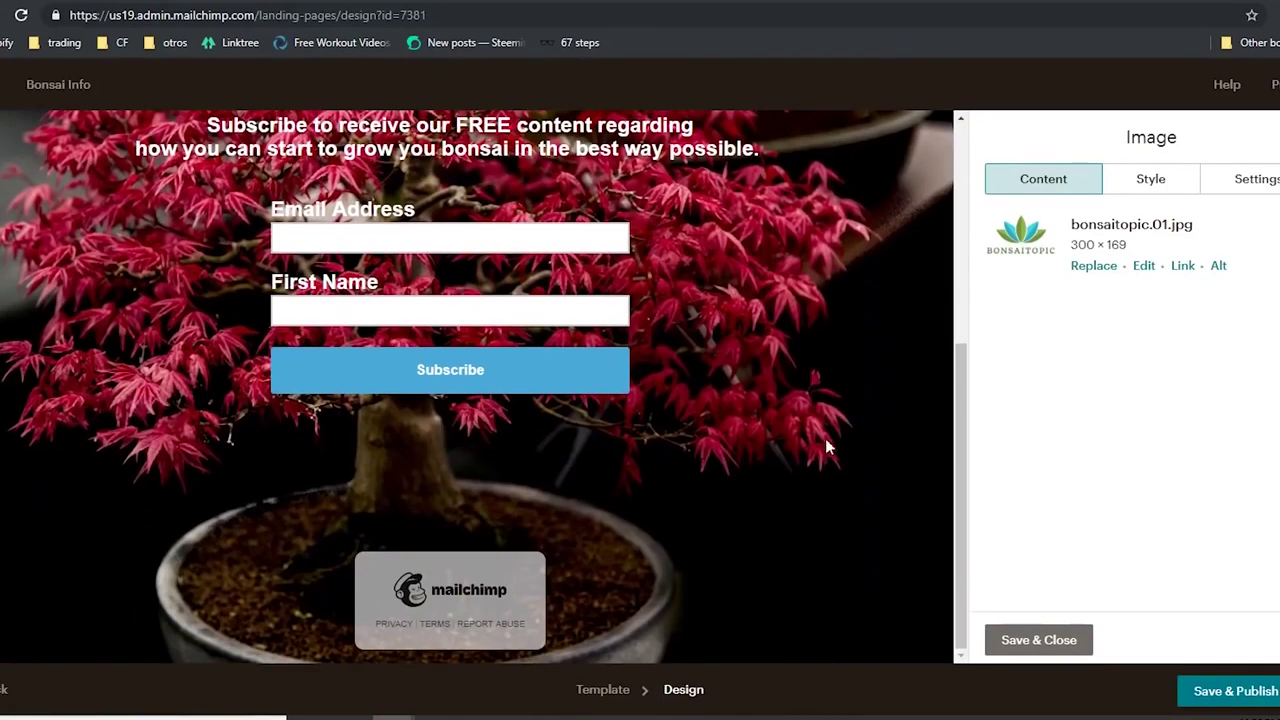
scroll(735, 583, up, 2)
scroll(737, 577, up, 2)
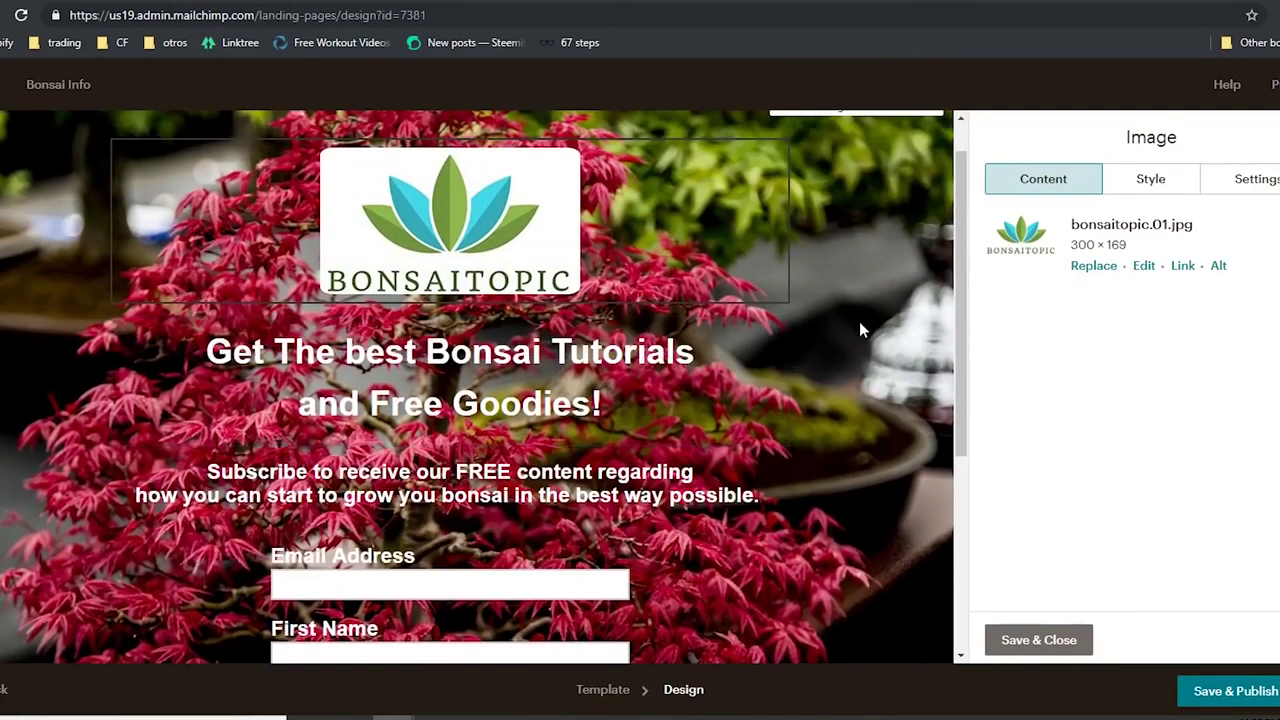
mouse_move(531, 362)
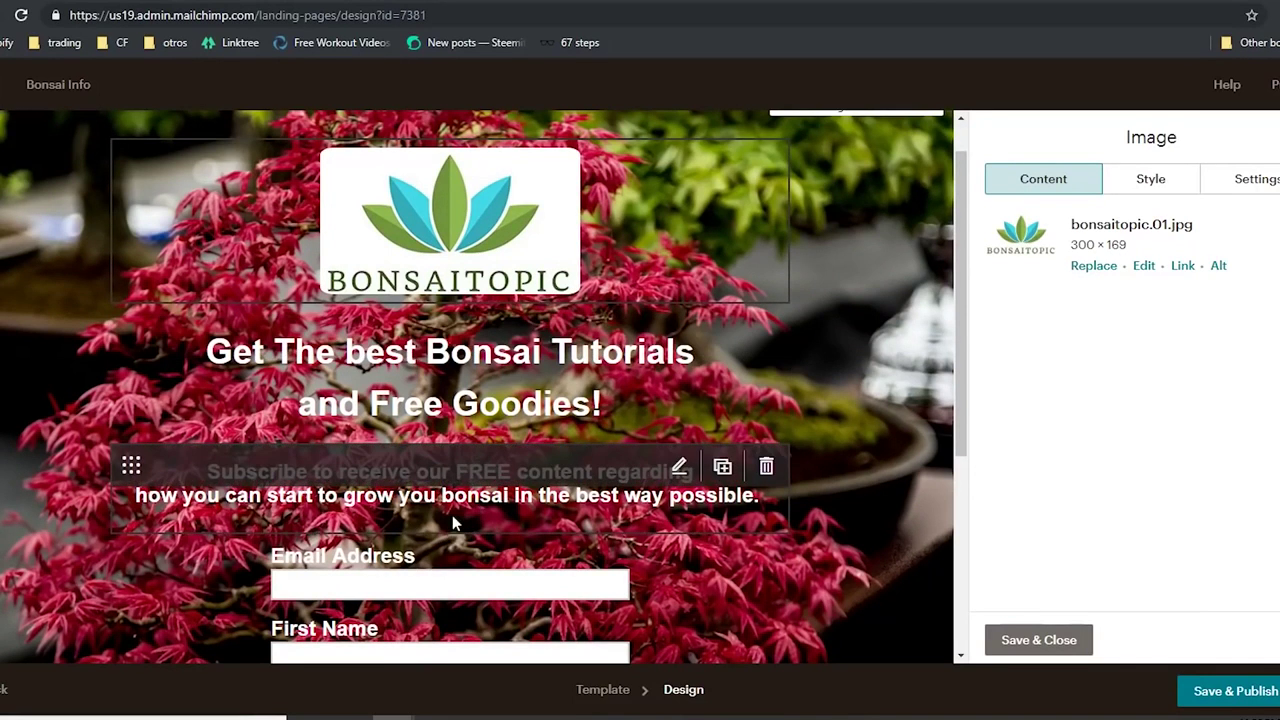
scroll(845, 495, down, 2)
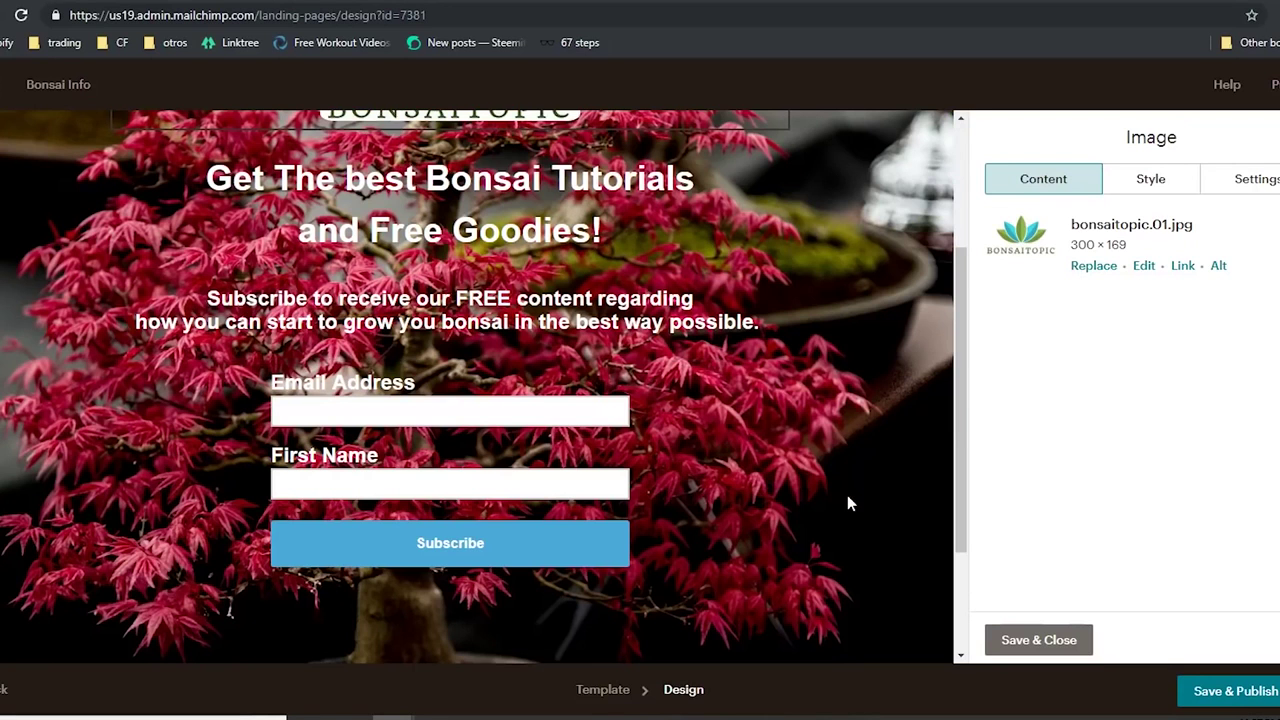
scroll(847, 494, up, 2)
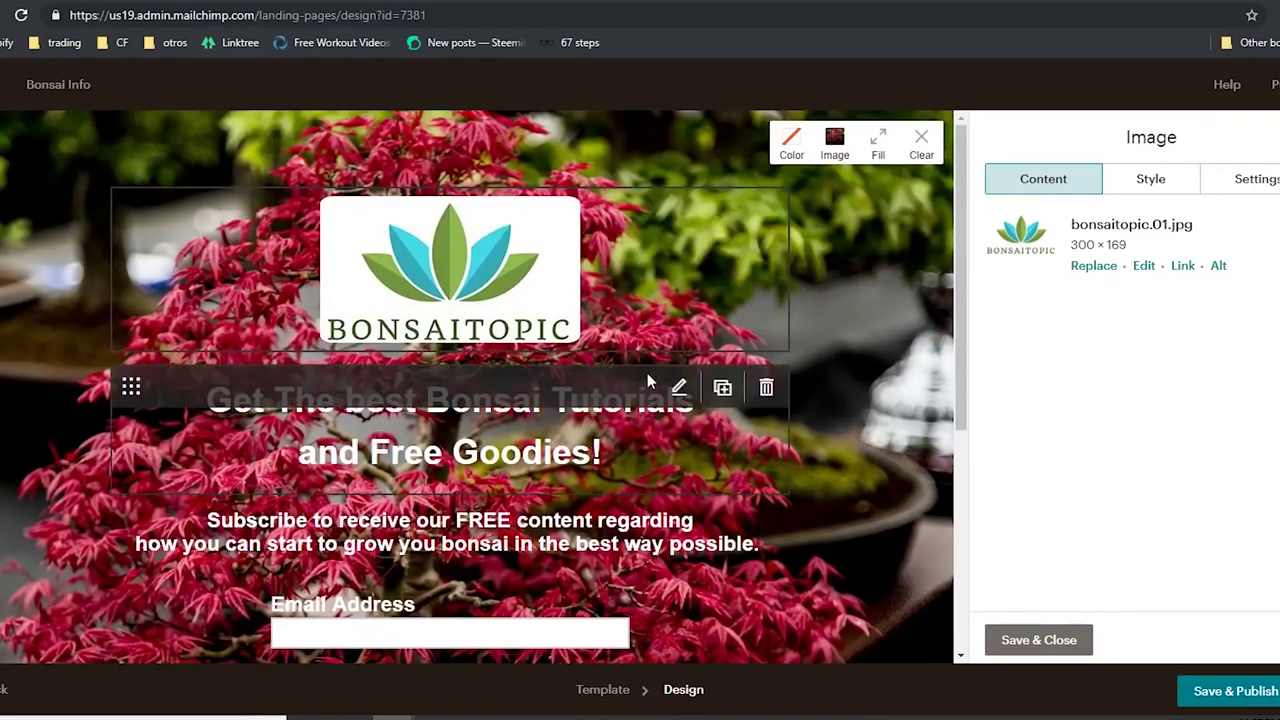
scroll(768, 485, down, 2)
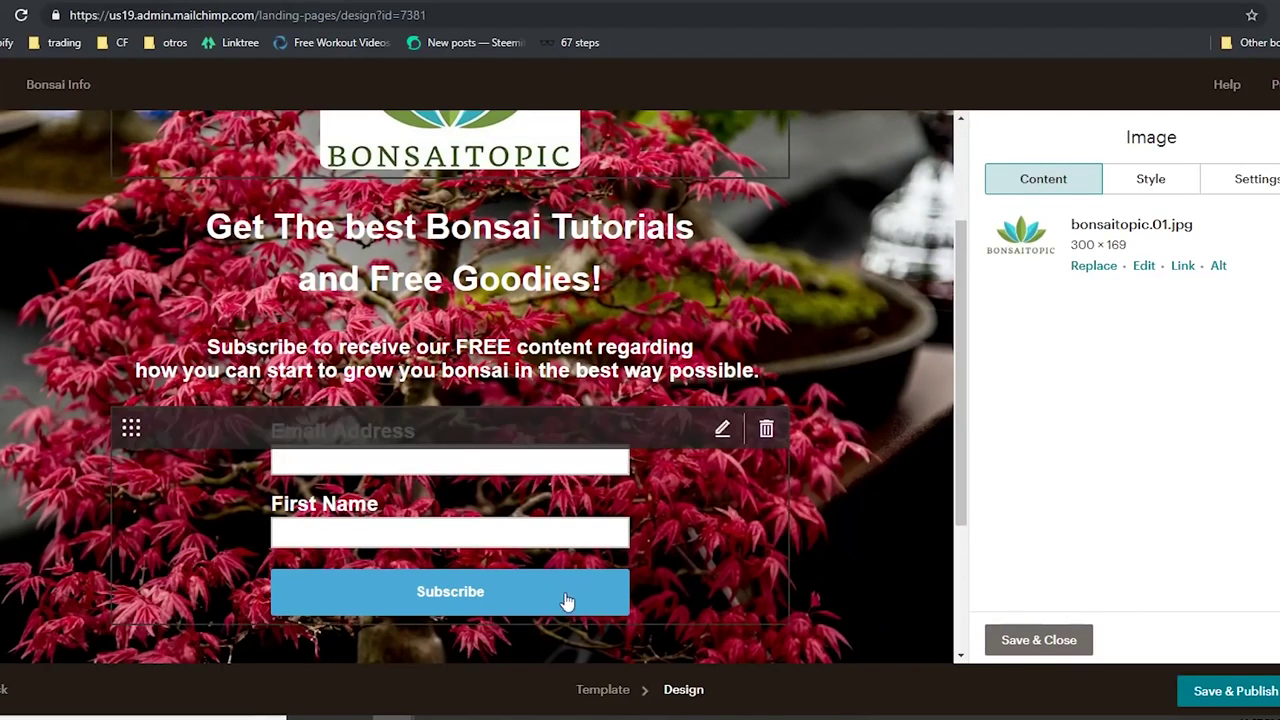
- Check the Bonsai Info page's logo and signup form once more and return from its editor to the campaigns list
scroll(700, 615, up, 2)
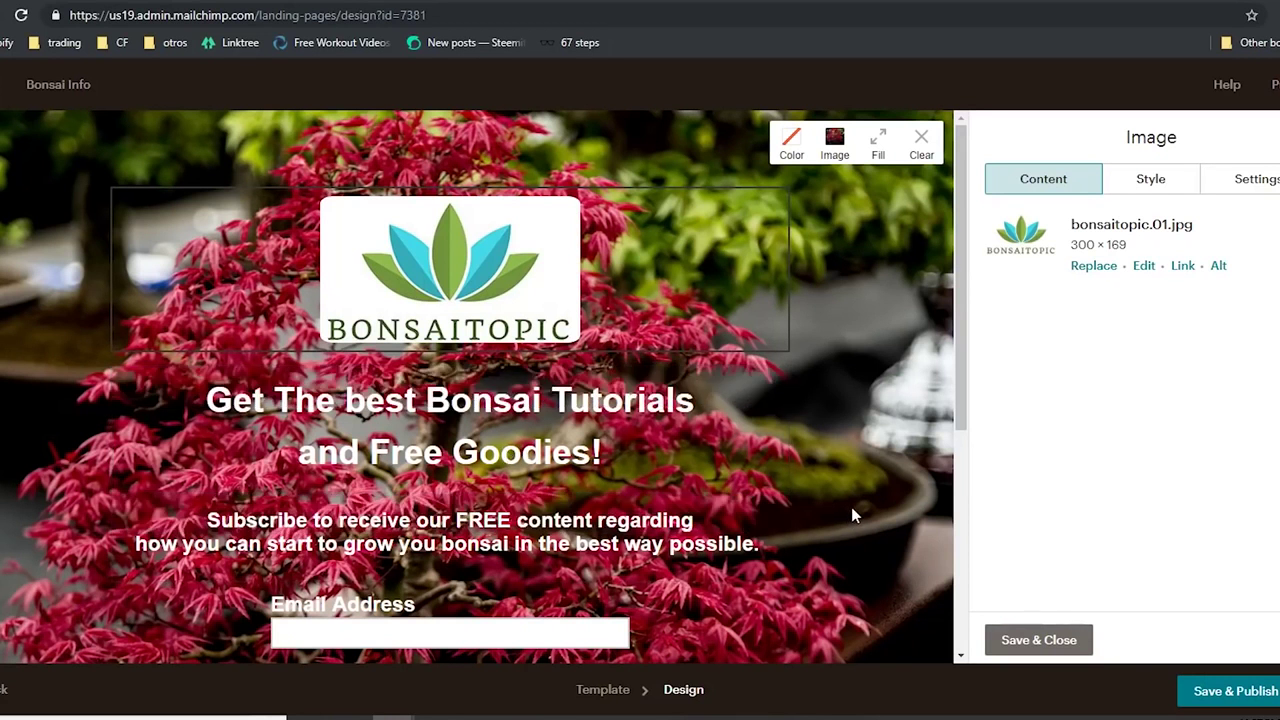
scroll(853, 503, down, 2)
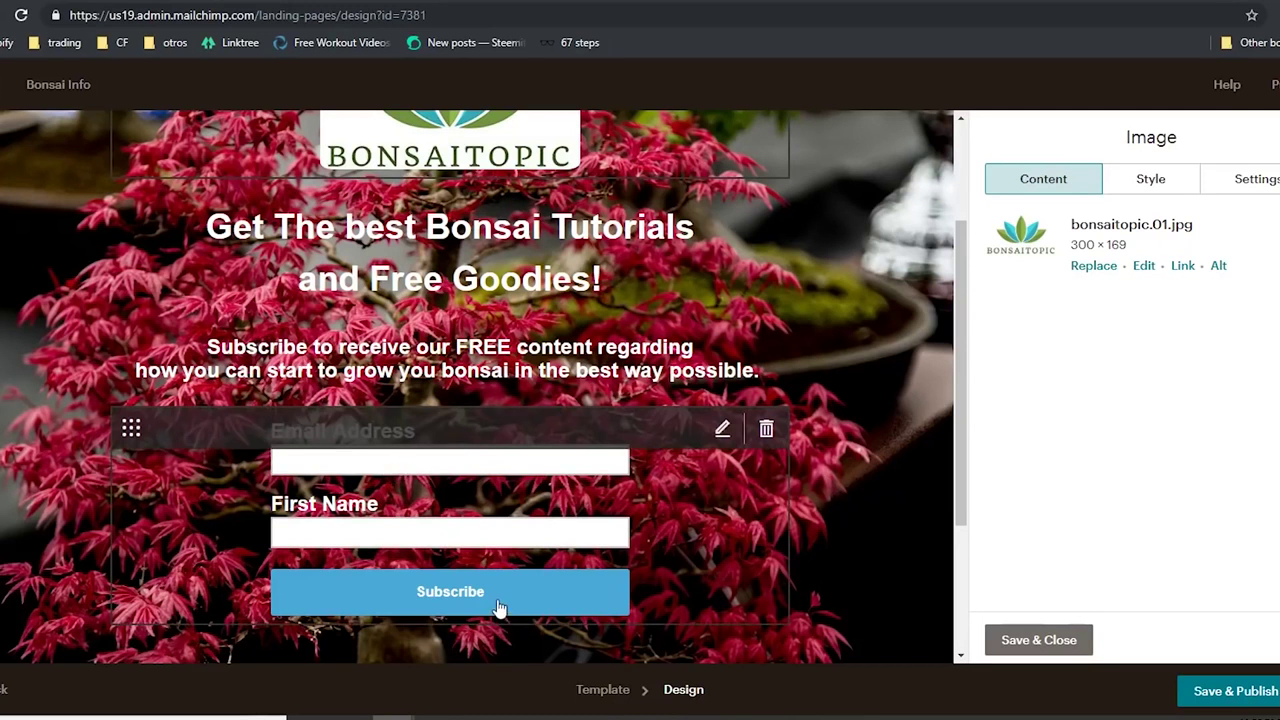
scroll(500, 606, up, 2)
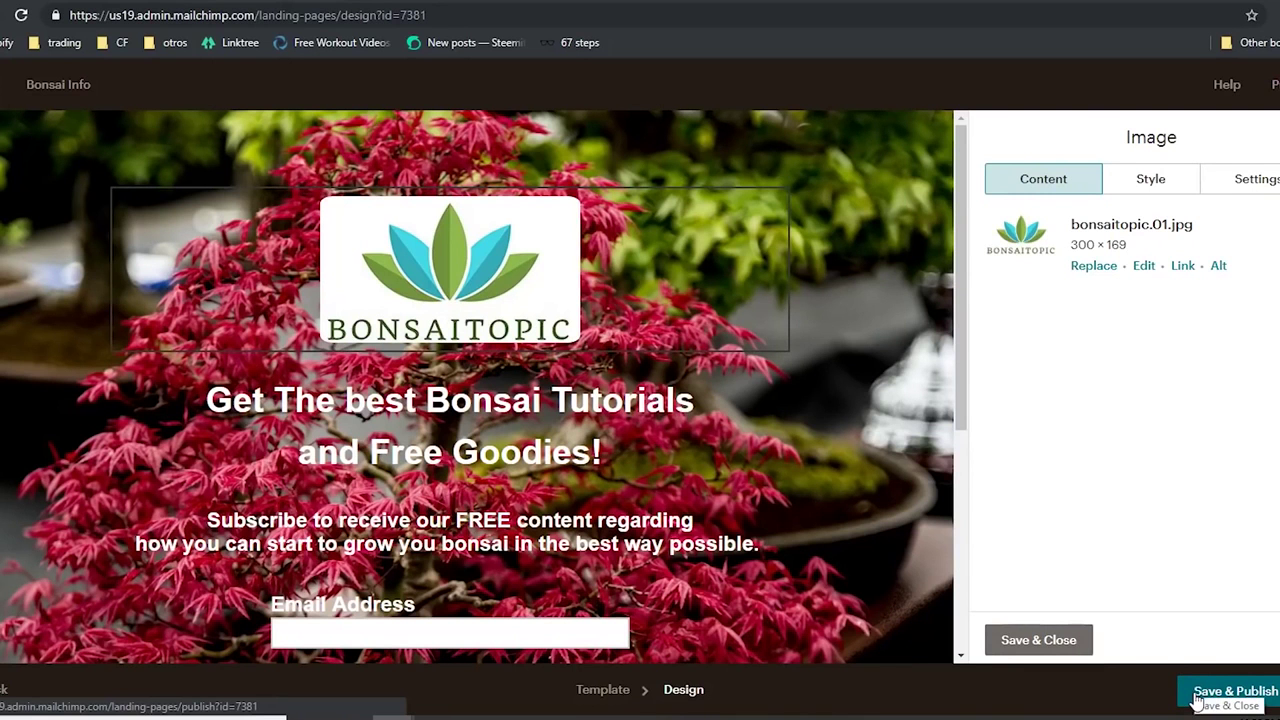
click(50, 86)
click(48, 88)
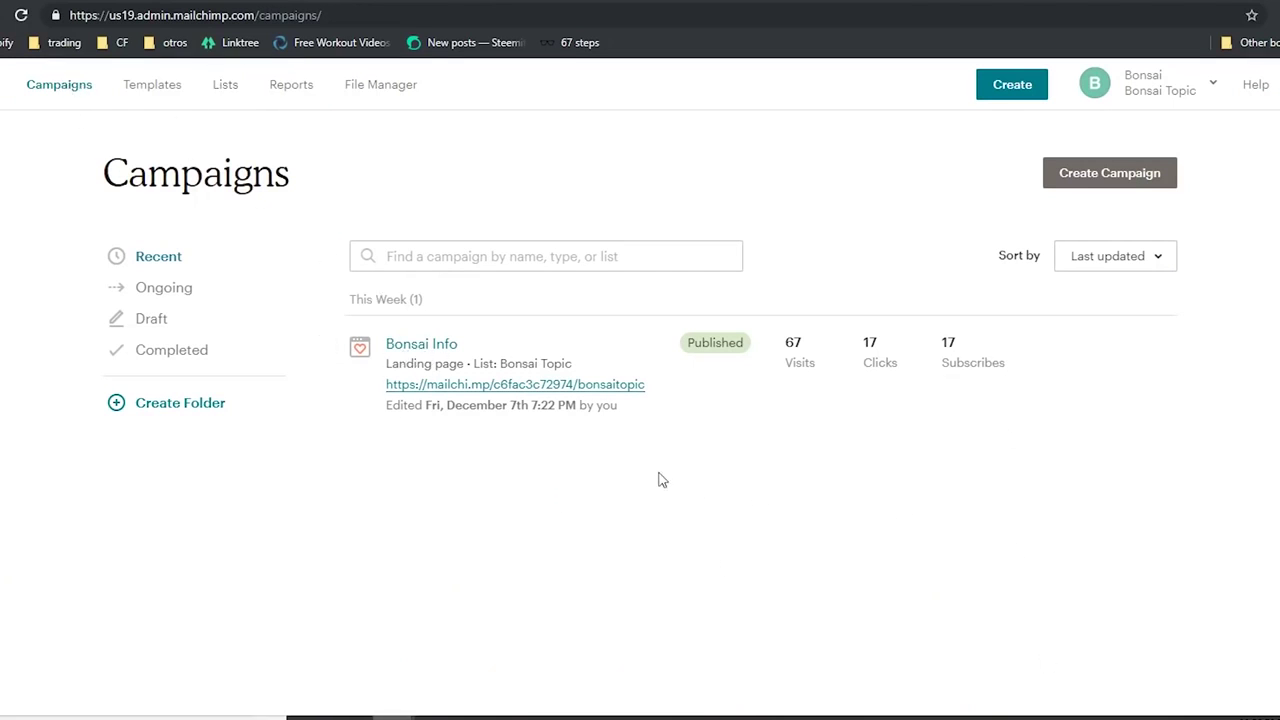
- Examine the Bonsai Info landing page's visit statistics and public link in the campaigns list
mouse_move(809, 366)
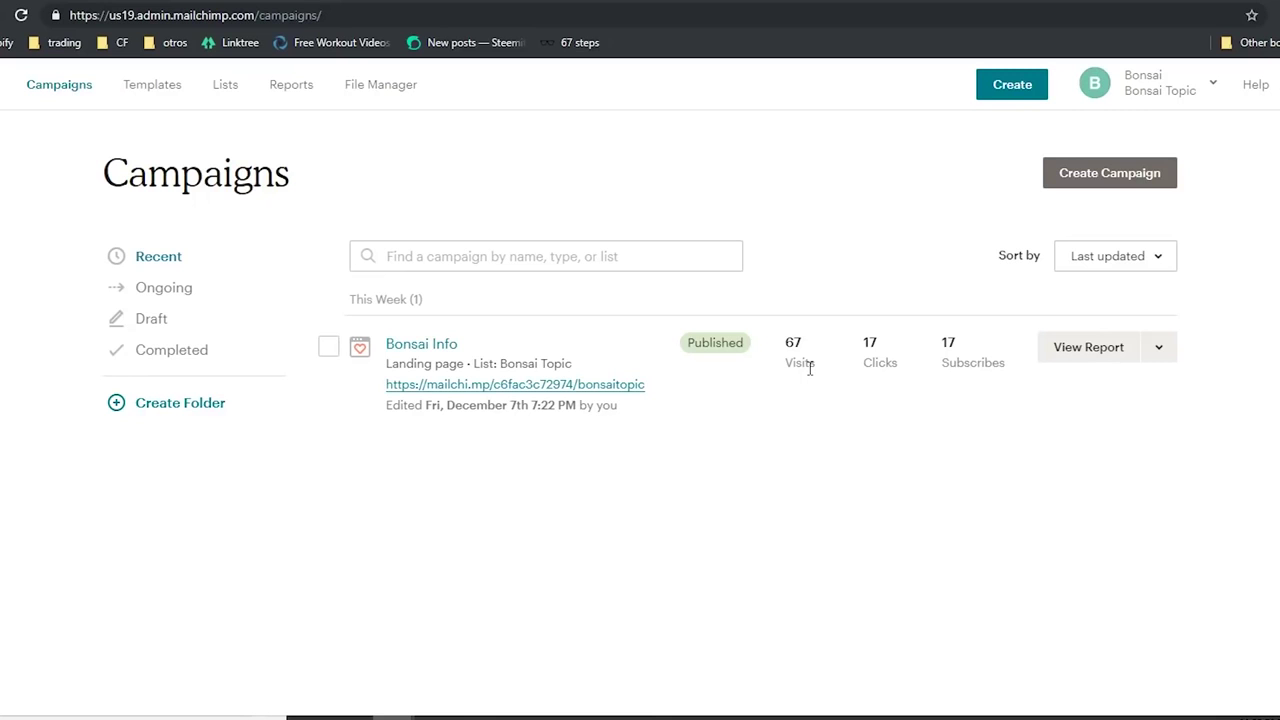
drag(664, 392, 389, 384)
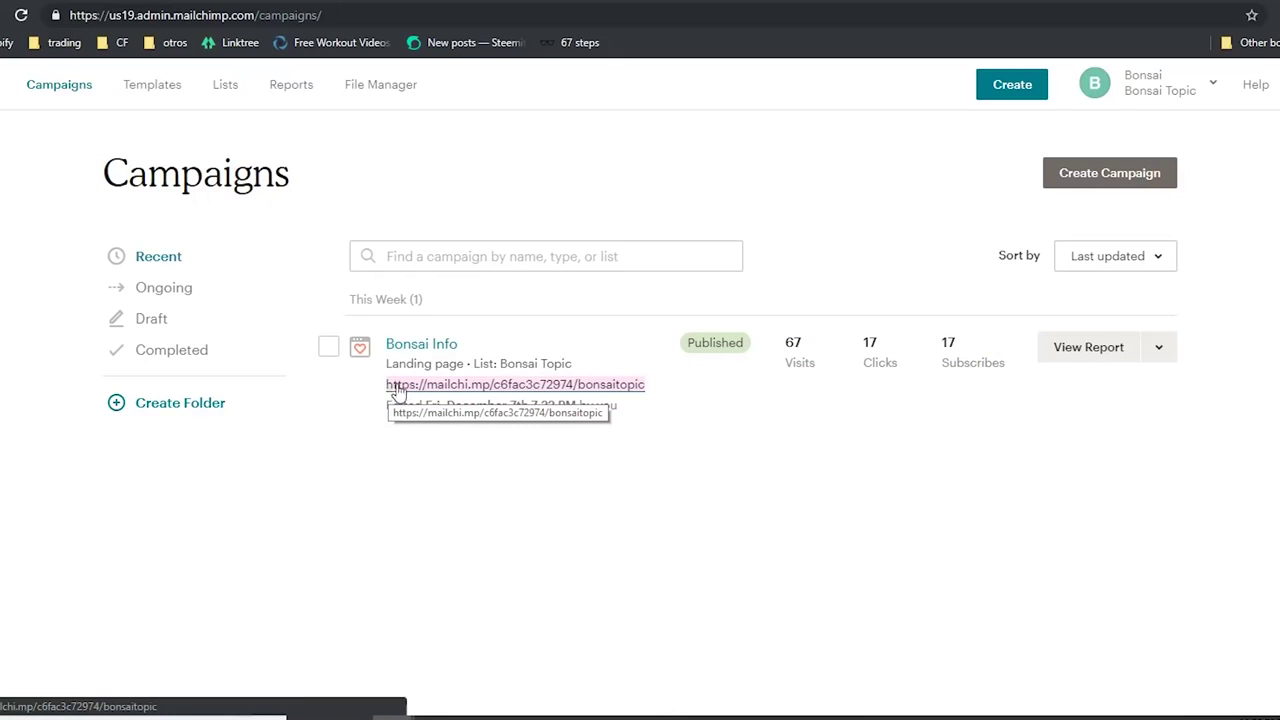
right_click(416, 384)
click(855, 553)
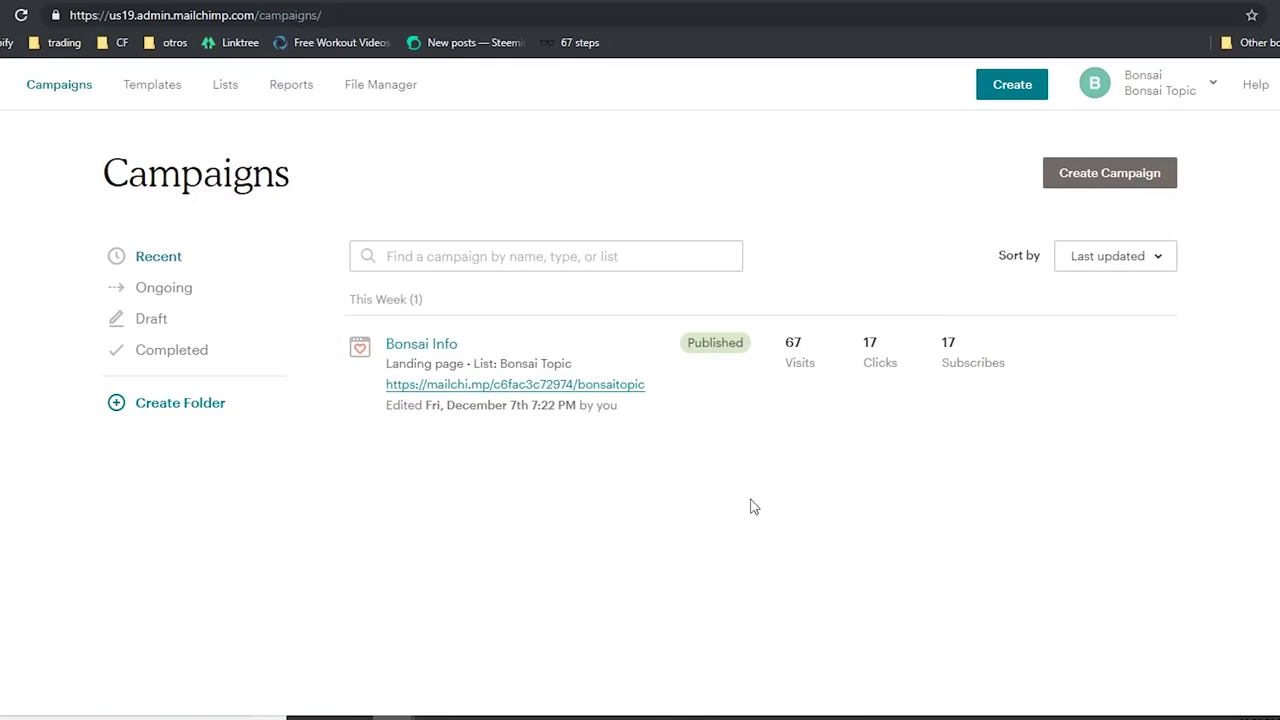
- Create an automated welcome email campaign for new subscribers named Welcome message for the Bonsai Topic list
click(1100, 175)
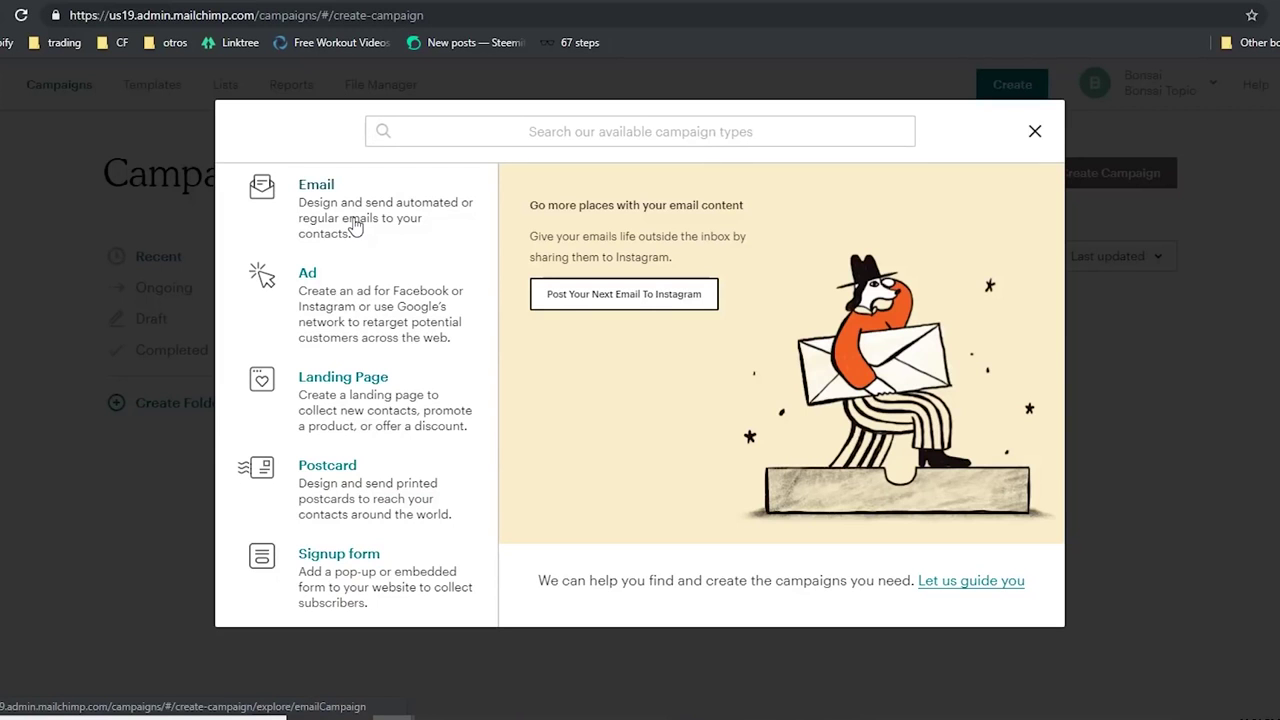
click(1035, 131)
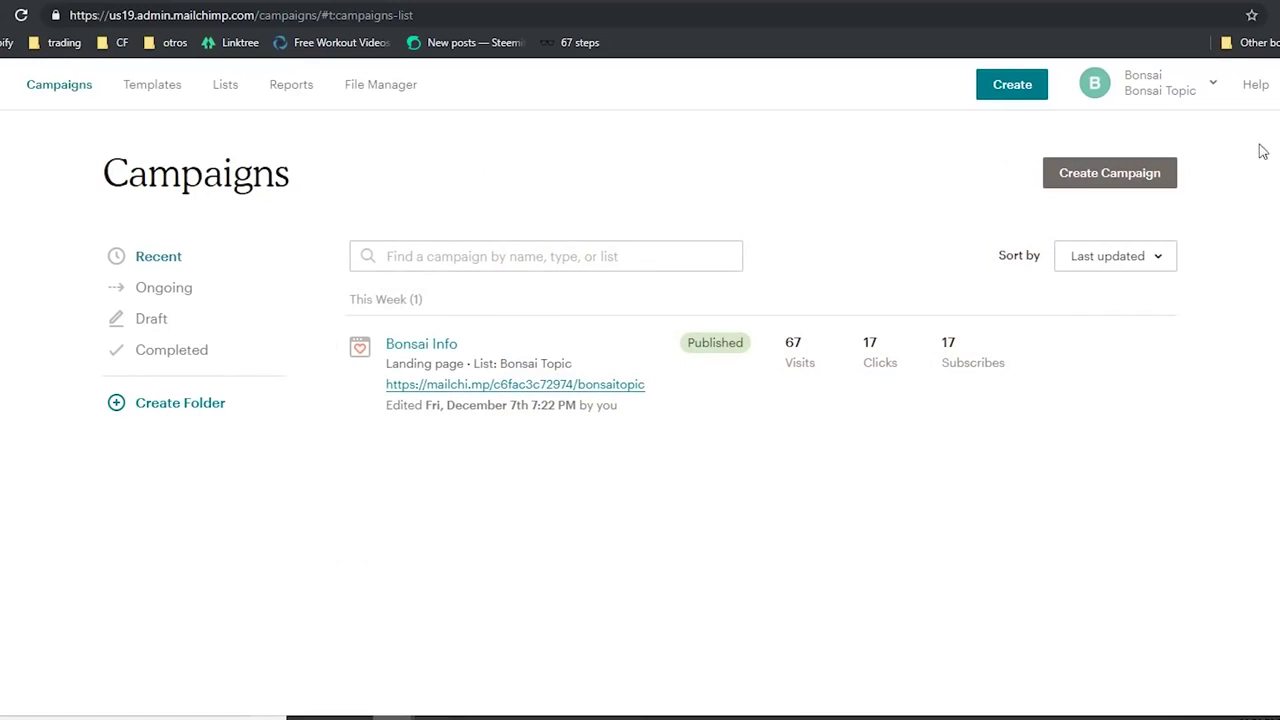
click(1116, 182)
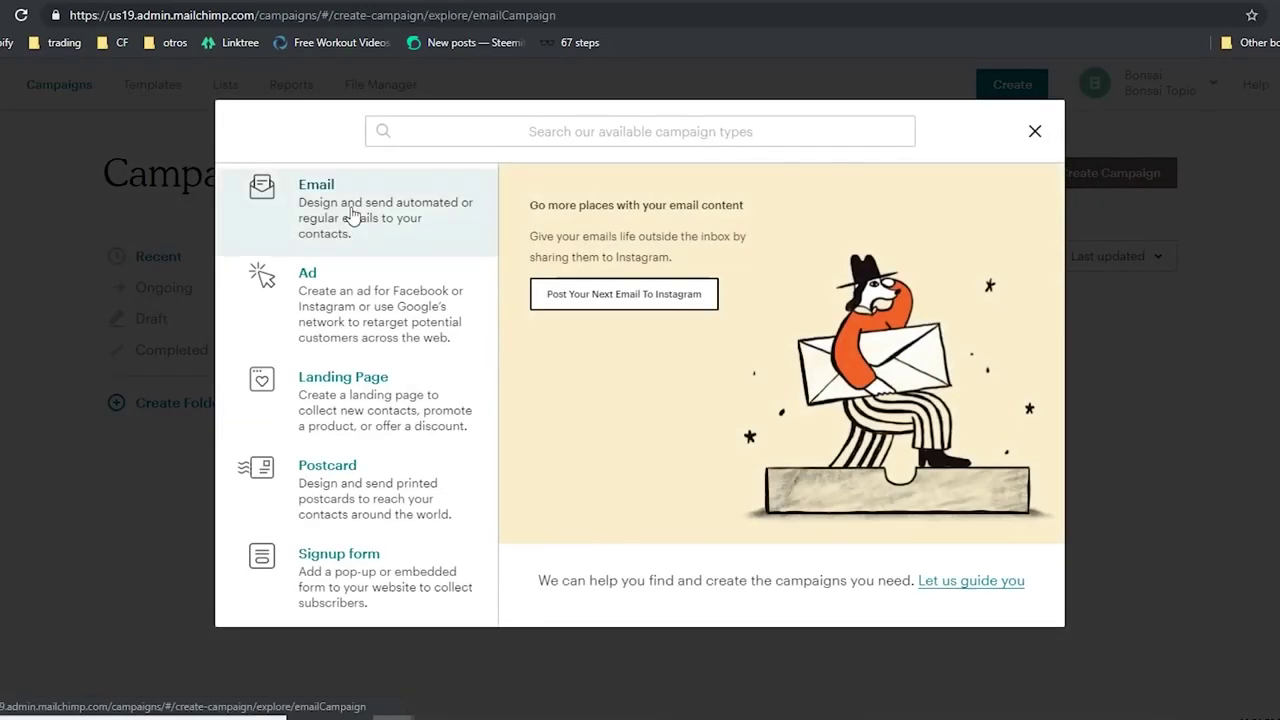
click(350, 215)
click(607, 202)
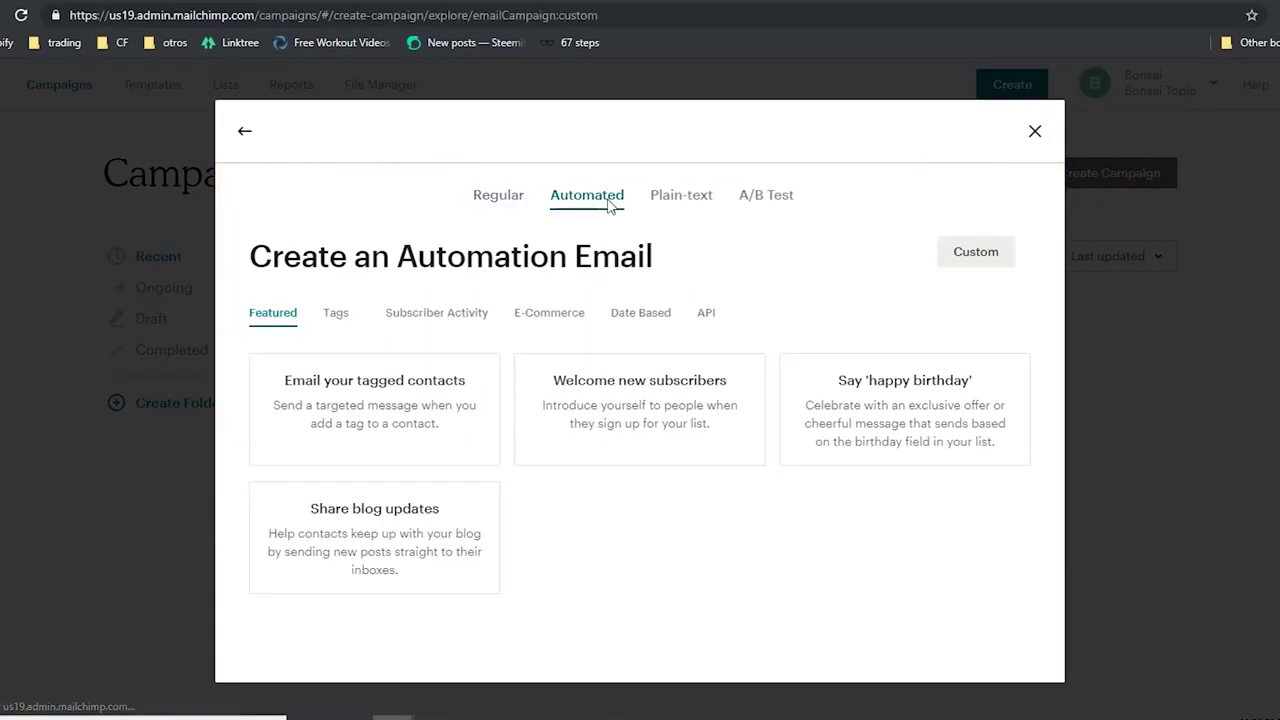
click(578, 424)
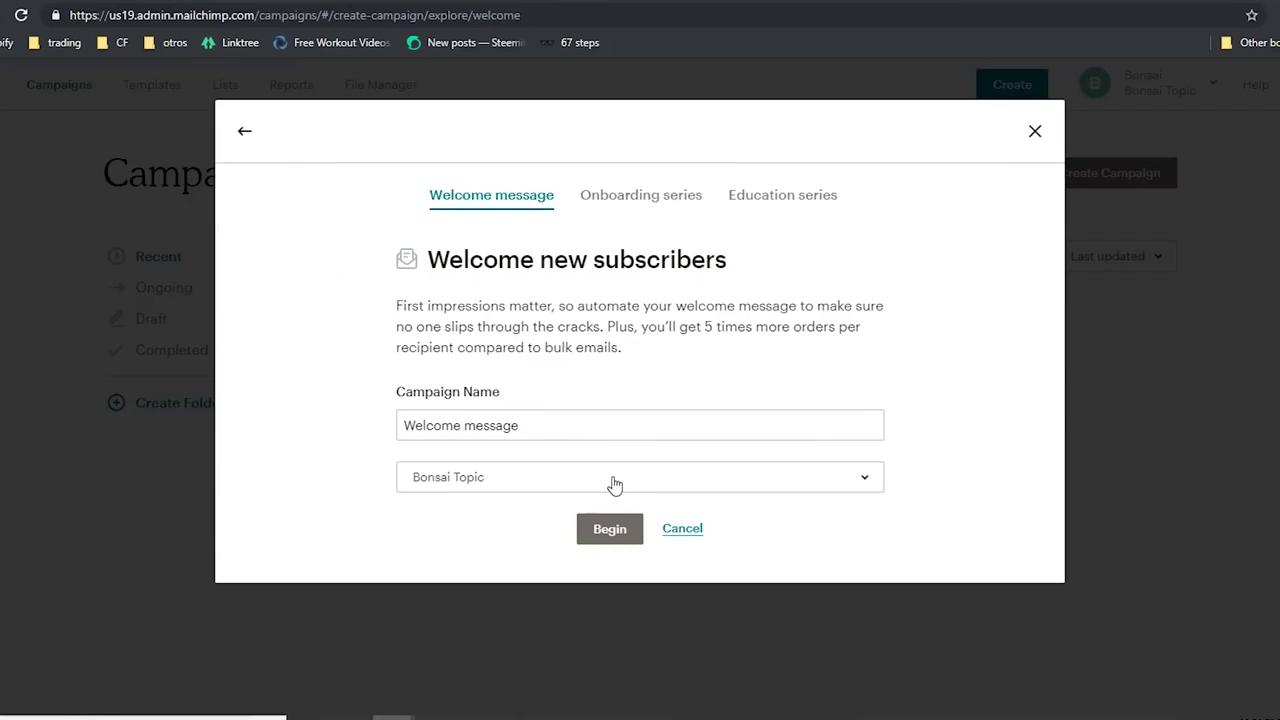
click(607, 535)
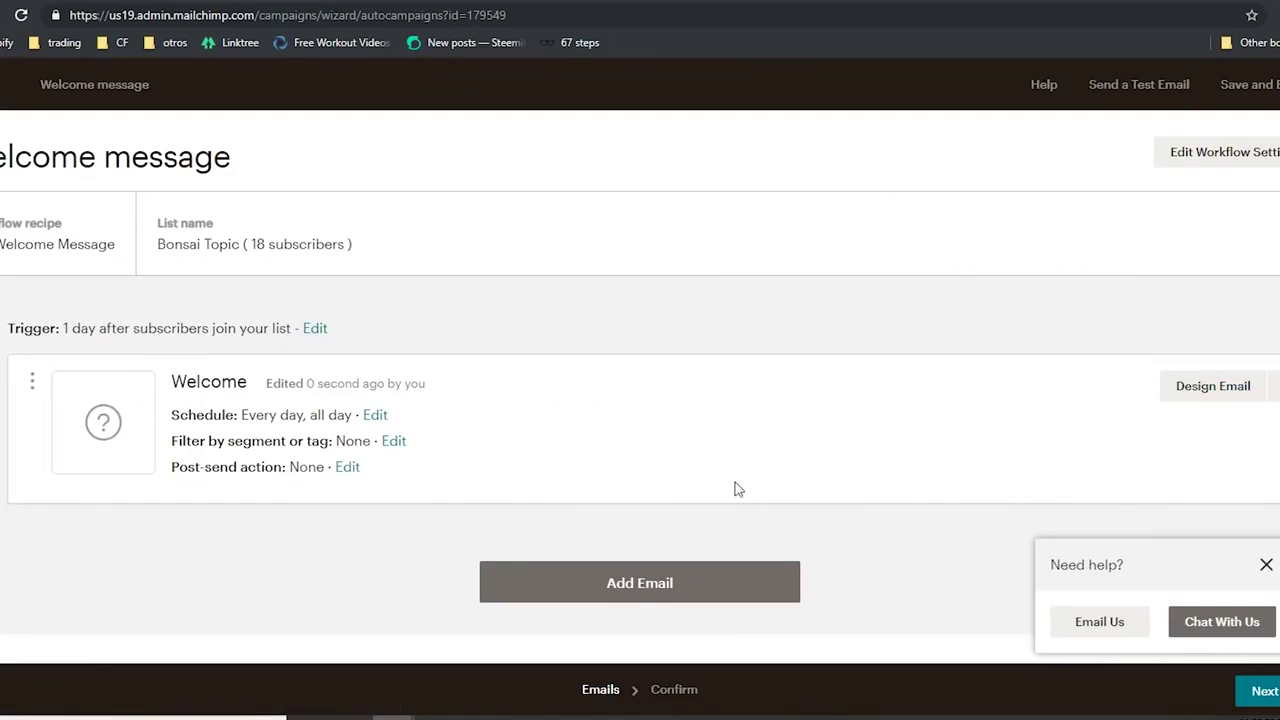
- Add four more emails to the Welcome message workflow after the Welcome email
click(672, 600)
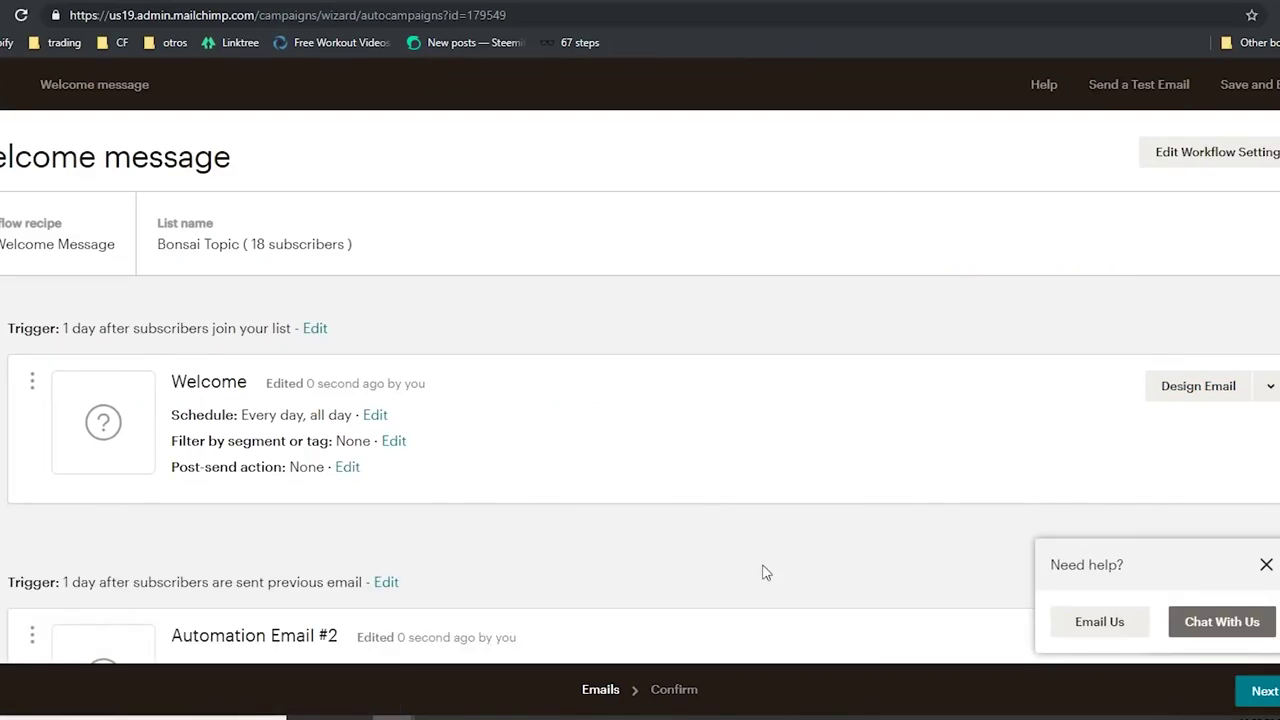
scroll(740, 585, down, 2)
click(732, 607)
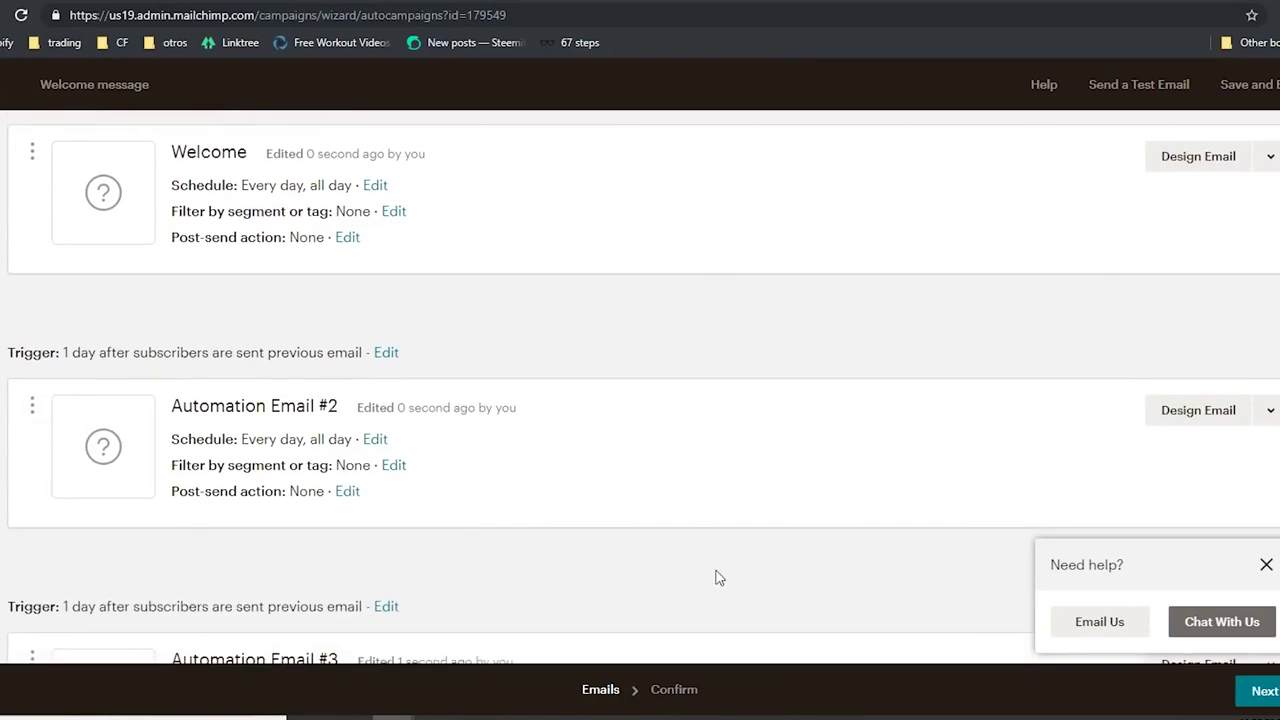
scroll(717, 577, down, 3)
click(655, 610)
scroll(790, 598, down, 3)
scroll(657, 630, up, 1)
scroll(663, 610, down, 1)
click(655, 615)
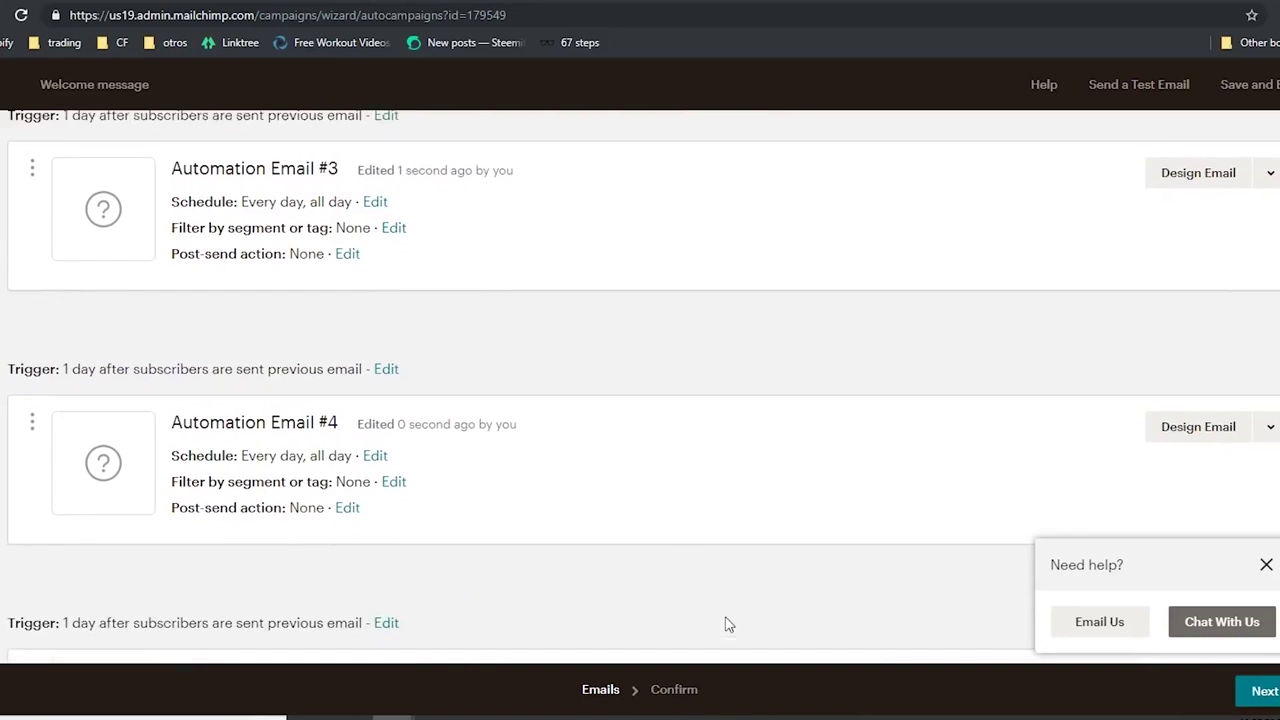
- Review the workflow's email sequence from Welcome through Automation Email #5, including each email's trigger and schedule
scroll(574, 583, down, 3)
scroll(575, 580, up, 6)
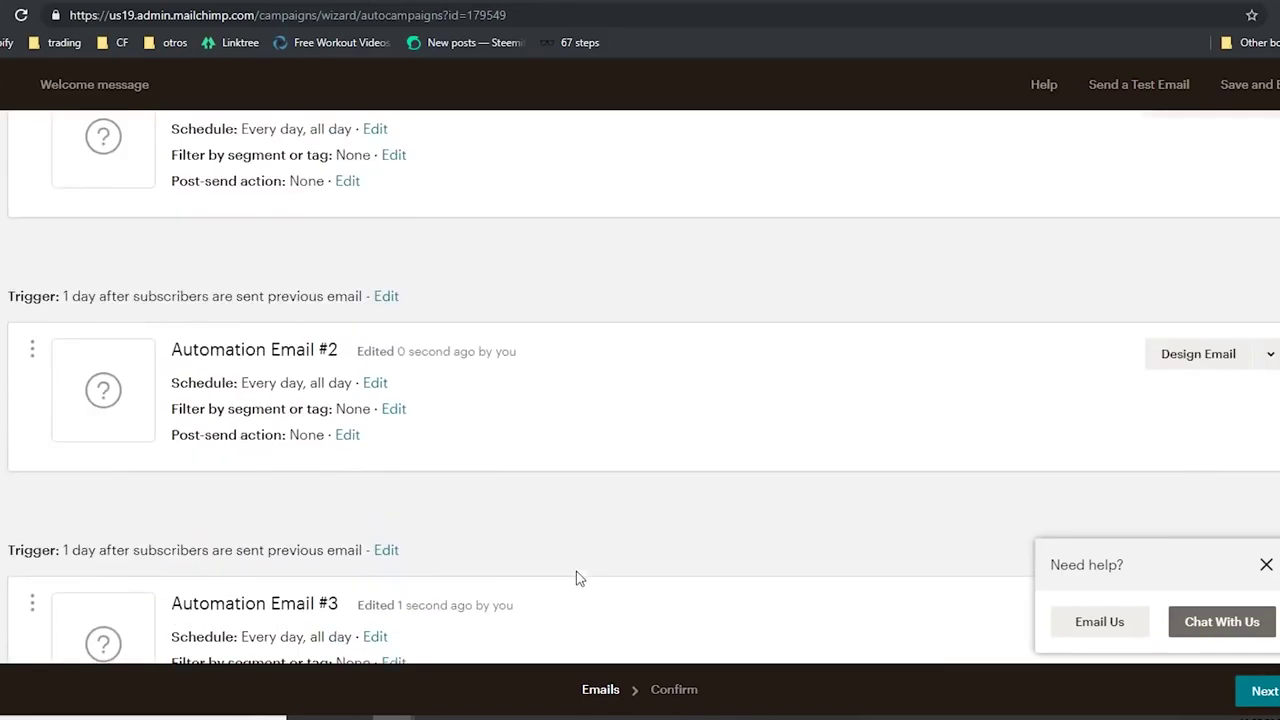
scroll(575, 580, up, 3)
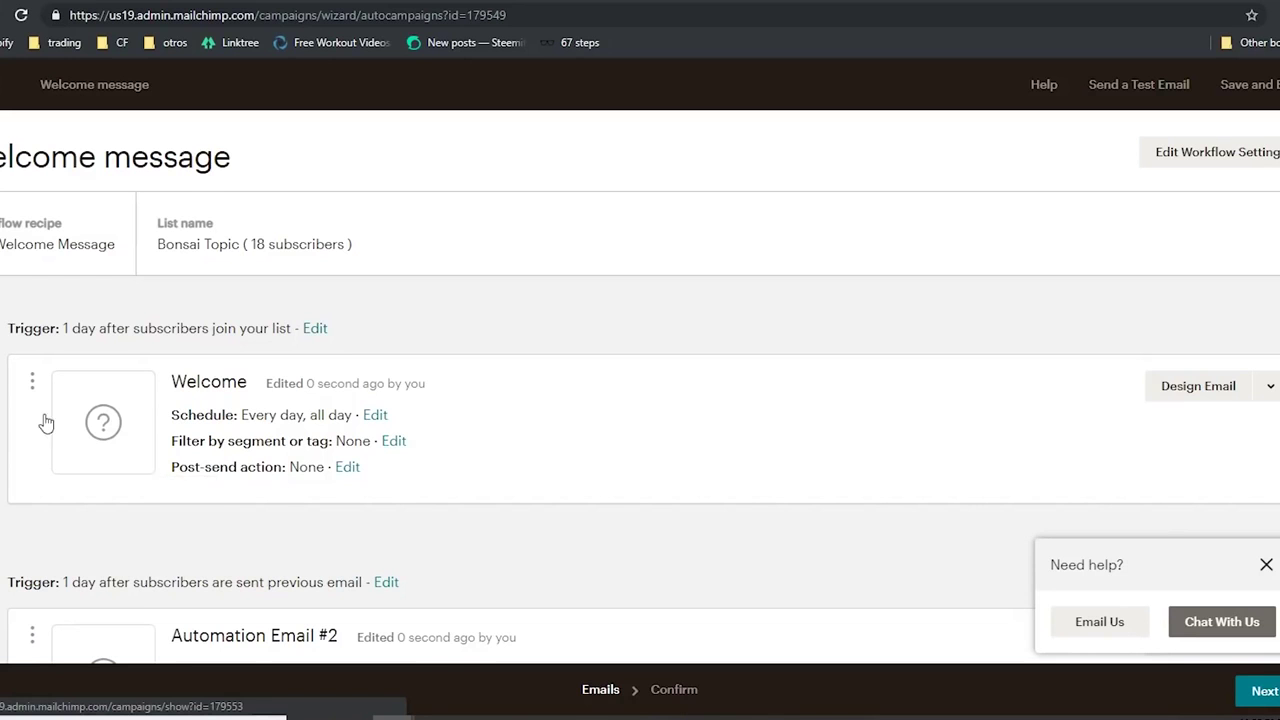
scroll(50, 440, down, 3)
scroll(60, 455, down, 8)
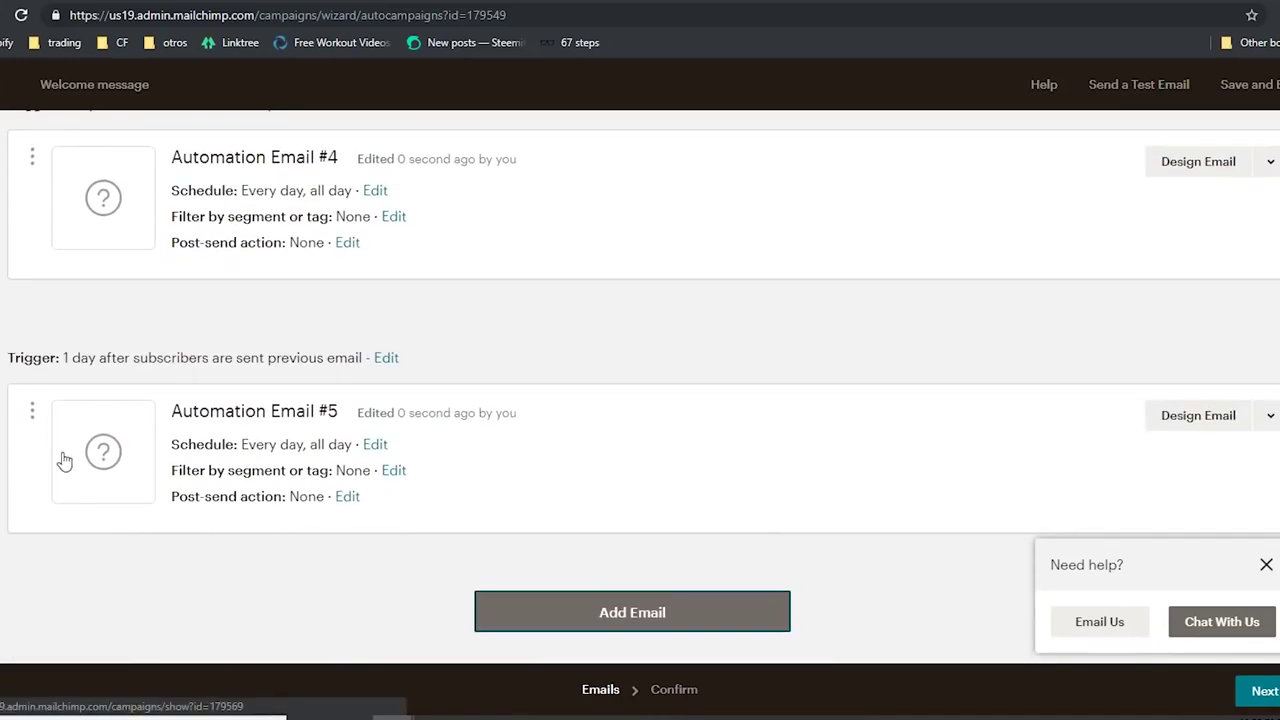
scroll(258, 600, up, 1)
scroll(258, 600, up, 9)
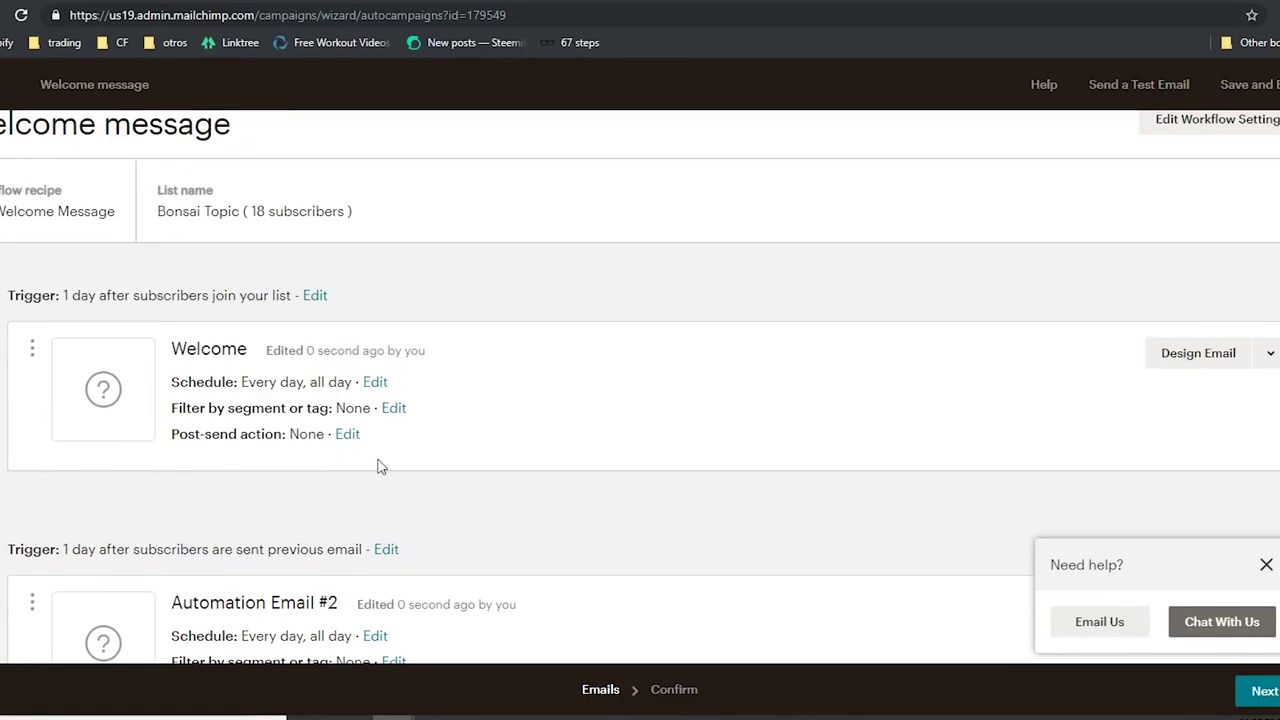
- Make the Welcome email also trigger when subscribers are imported, and update the trigger
click(314, 296)
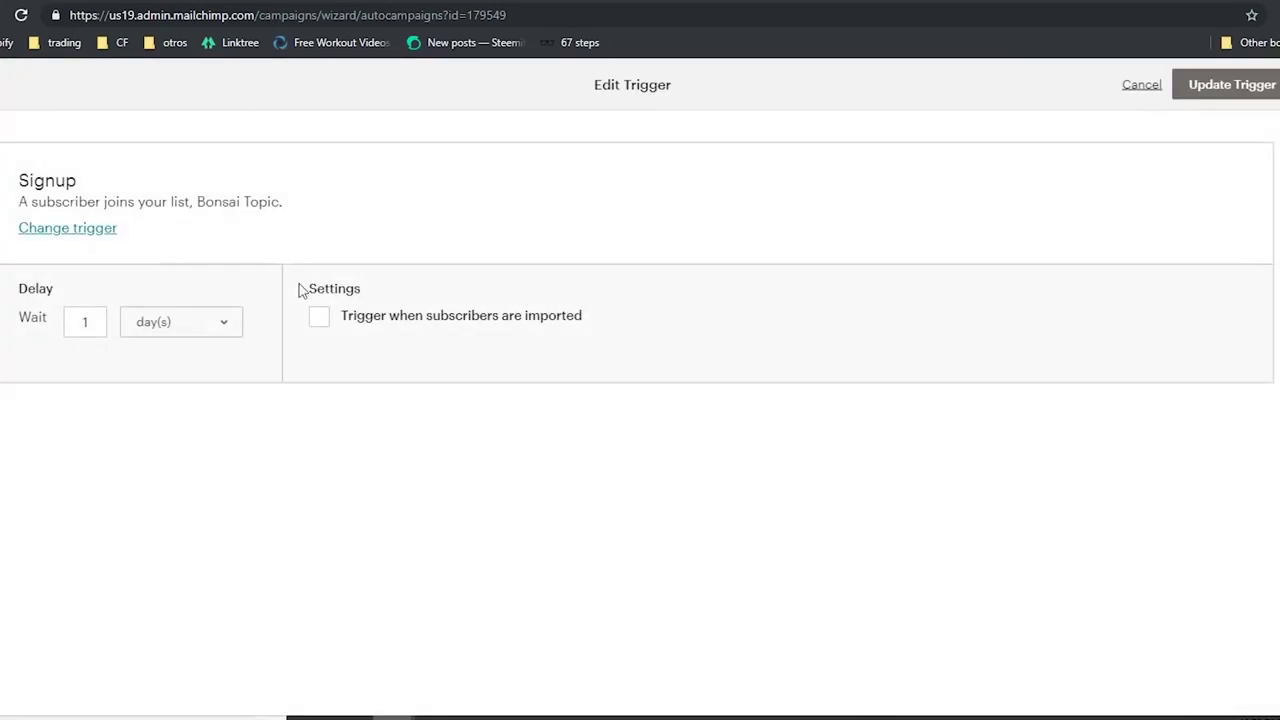
drag(31, 201, 216, 227)
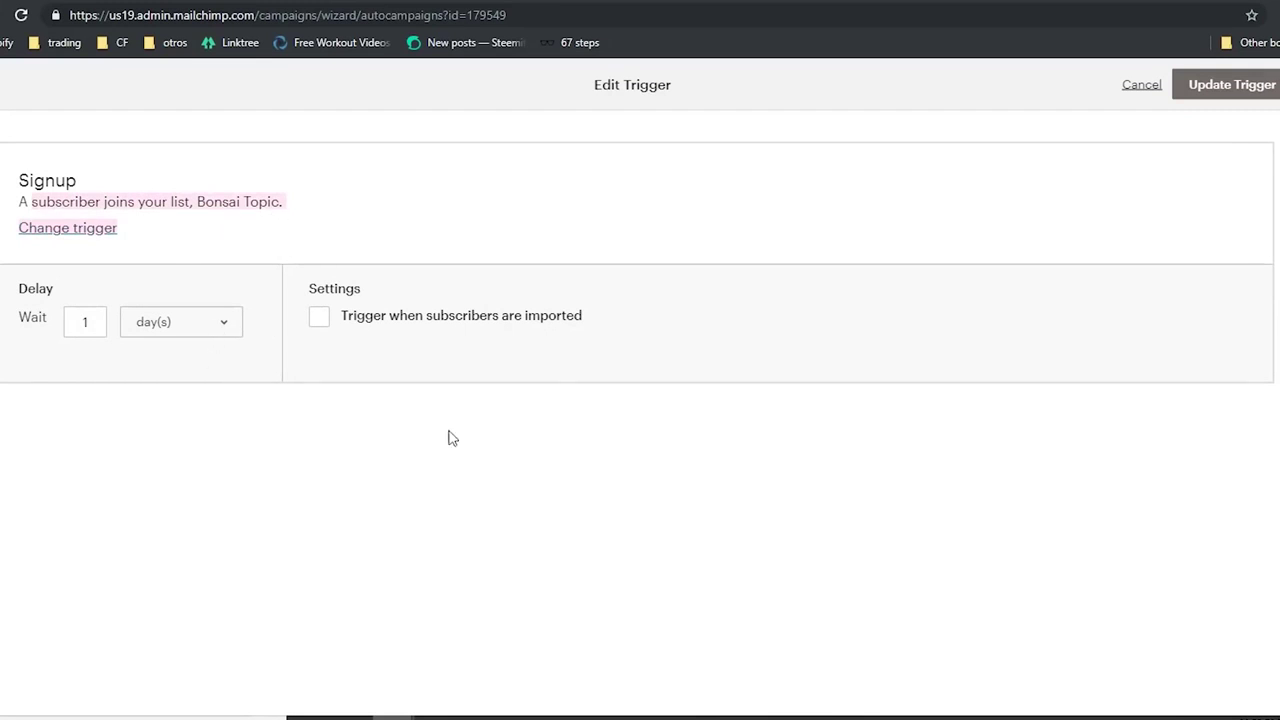
click(324, 322)
click(1210, 92)
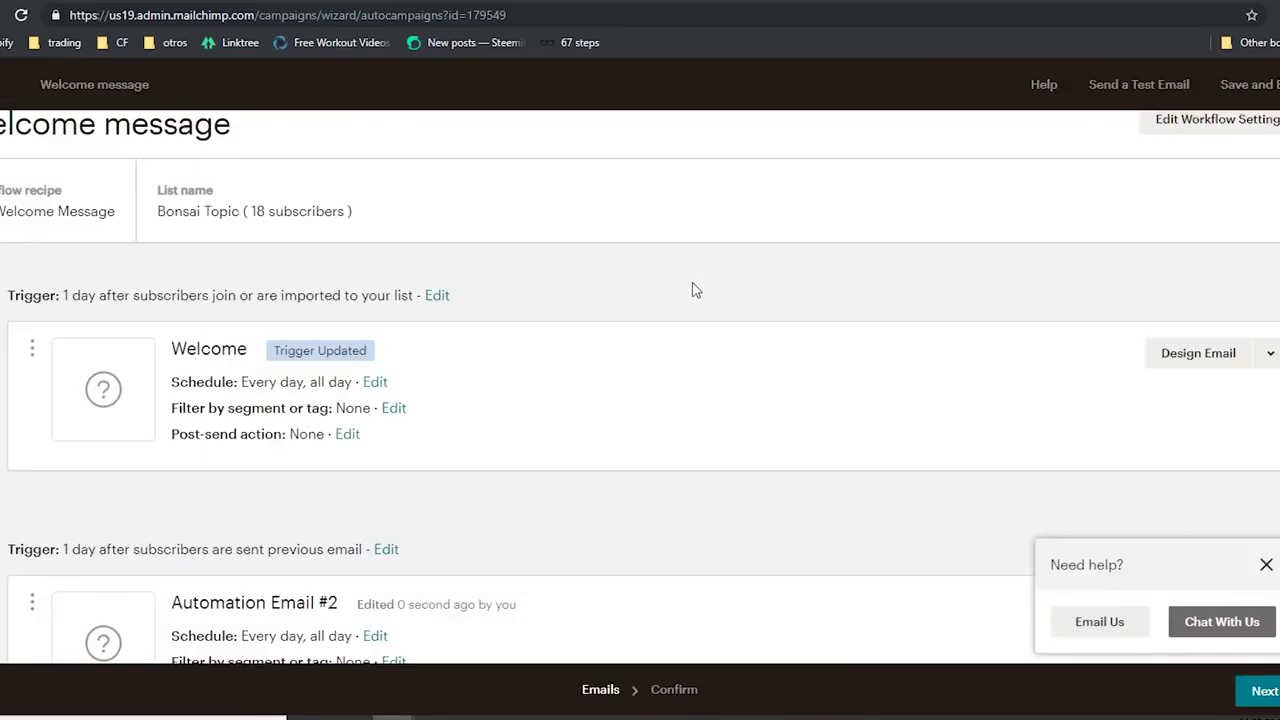
- Open the Welcome email for design and set its subject to "You need to know this about Bonsais"
scroll(377, 320, down, 2)
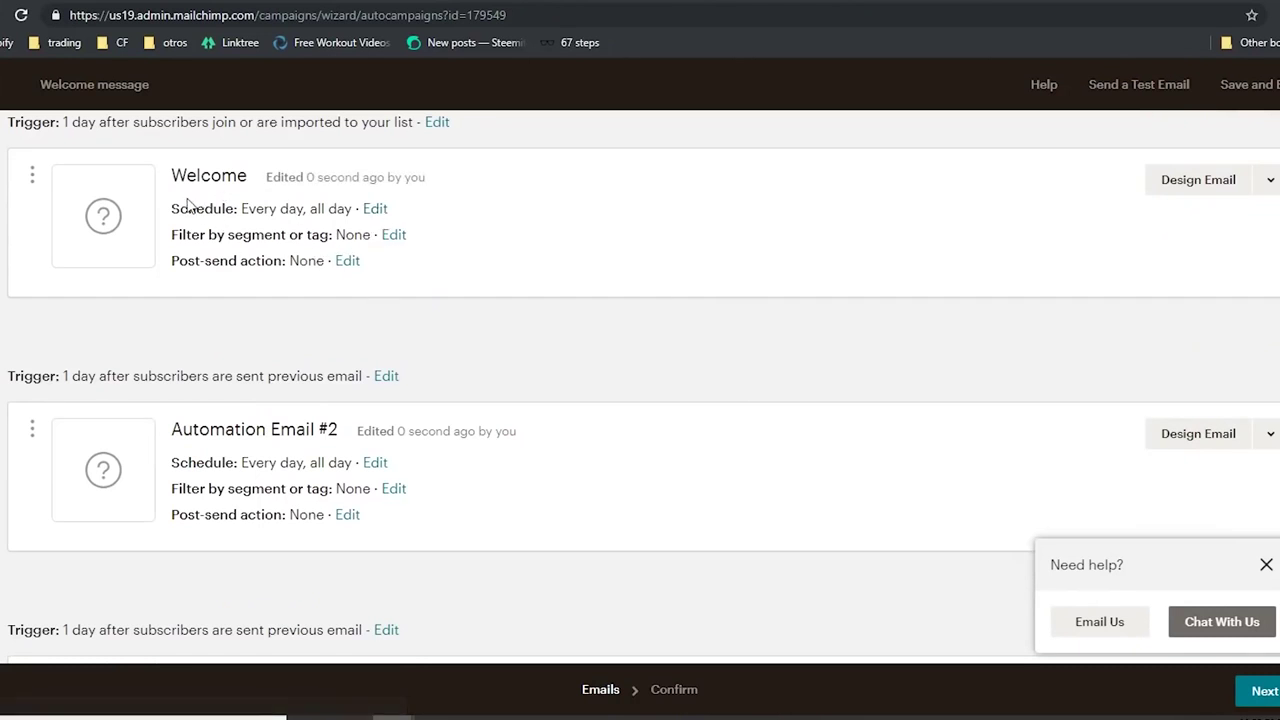
click(1200, 181)
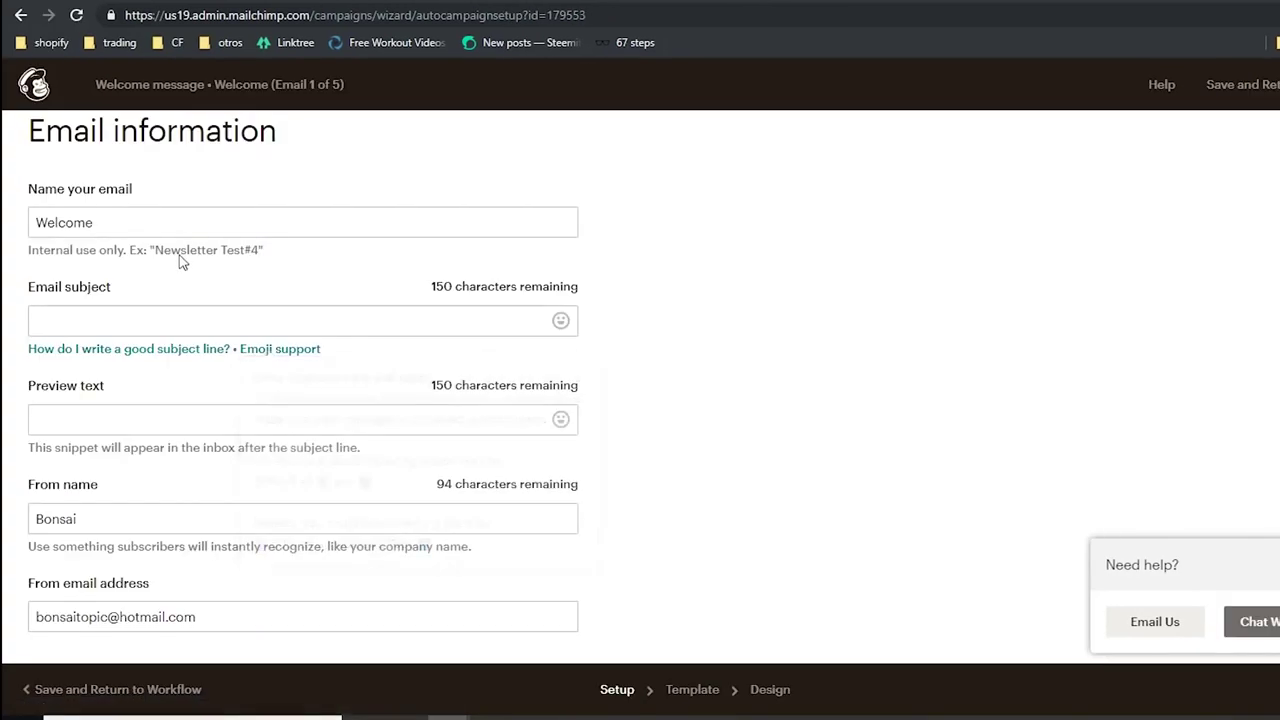
click(117, 230)
click(948, 468)
click(146, 320)
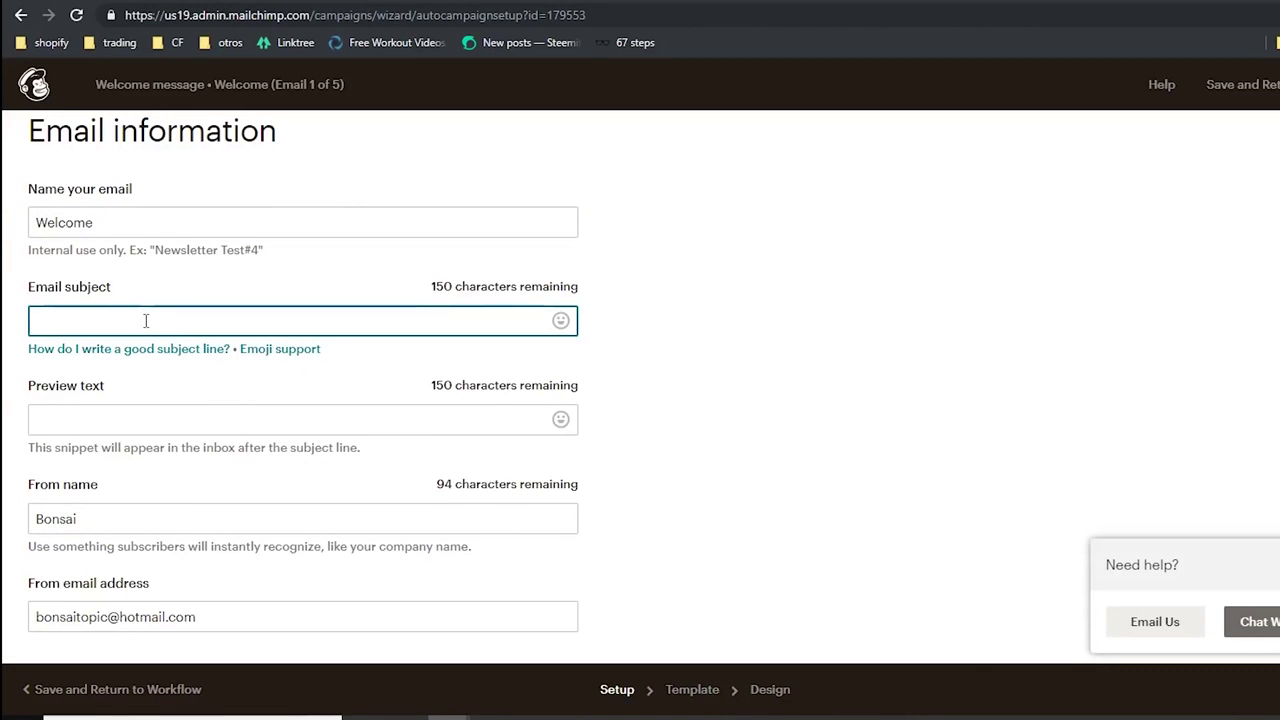
text(You need to know this about Bonsais)
click(770, 243)
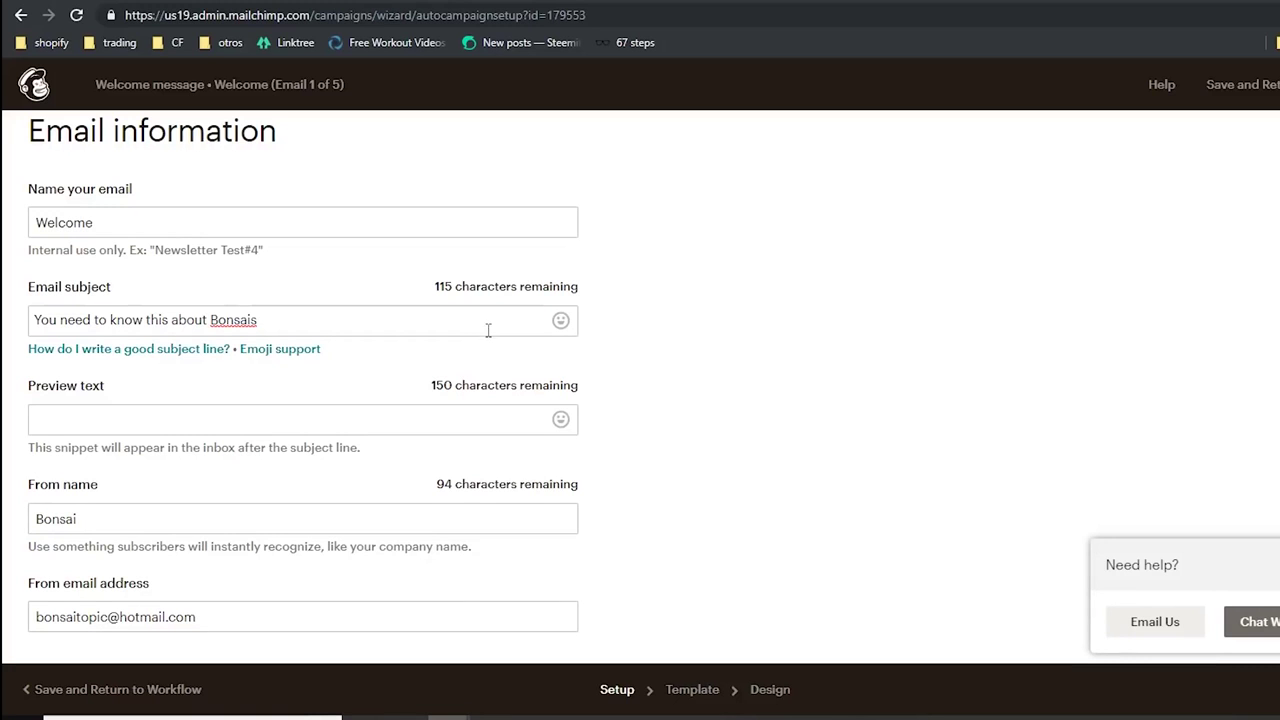
drag(343, 322, 8, 293)
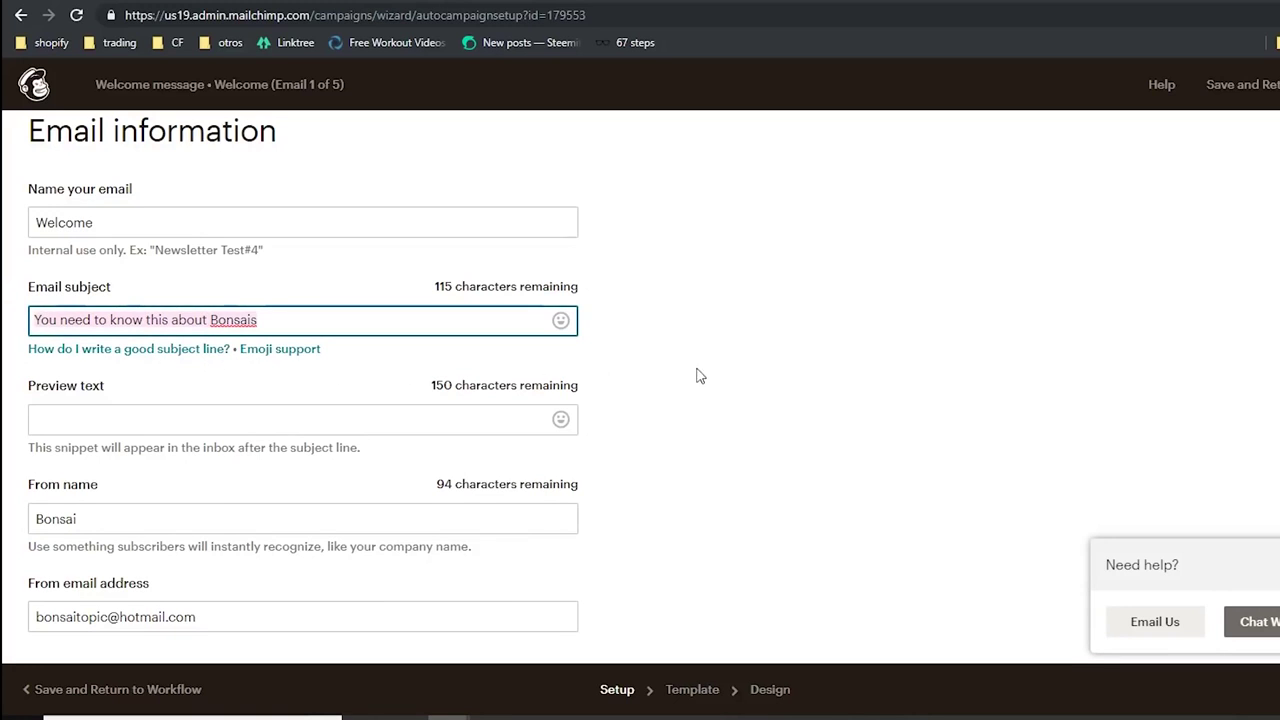
- Set the Welcome email's from name to "Bonsai Topic", leaving the preview text empty
click(182, 425)
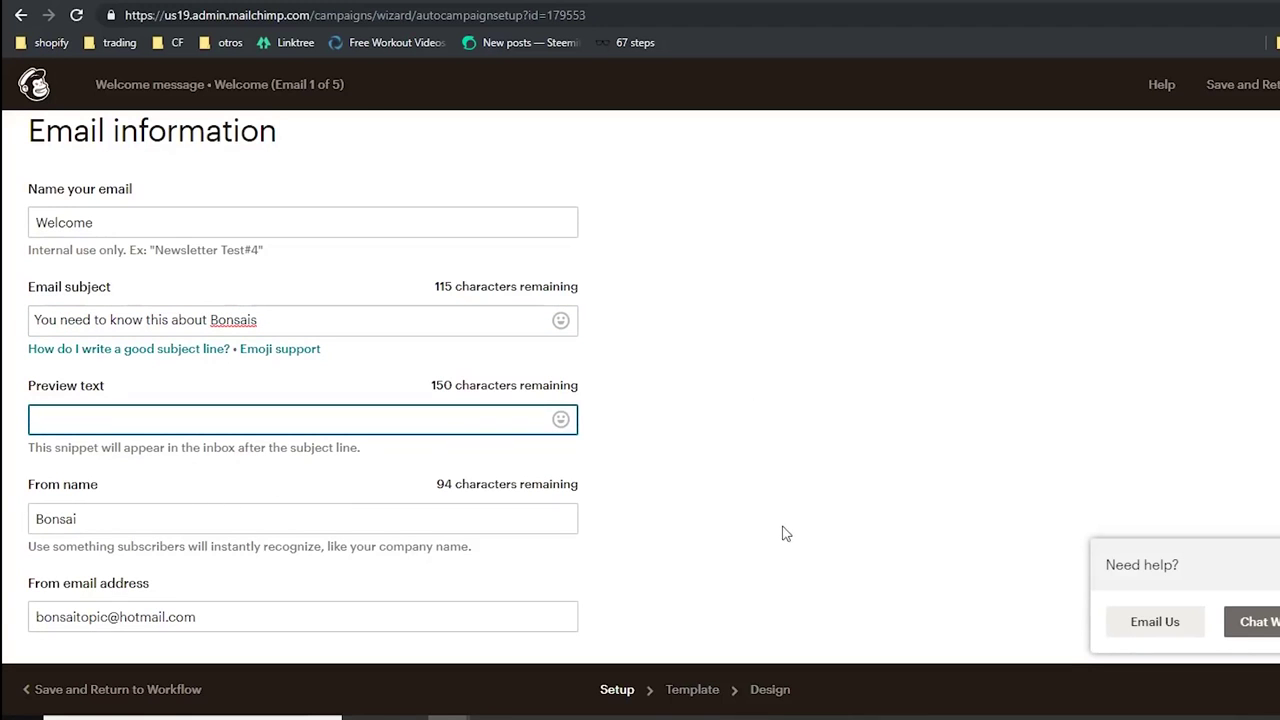
click(164, 518)
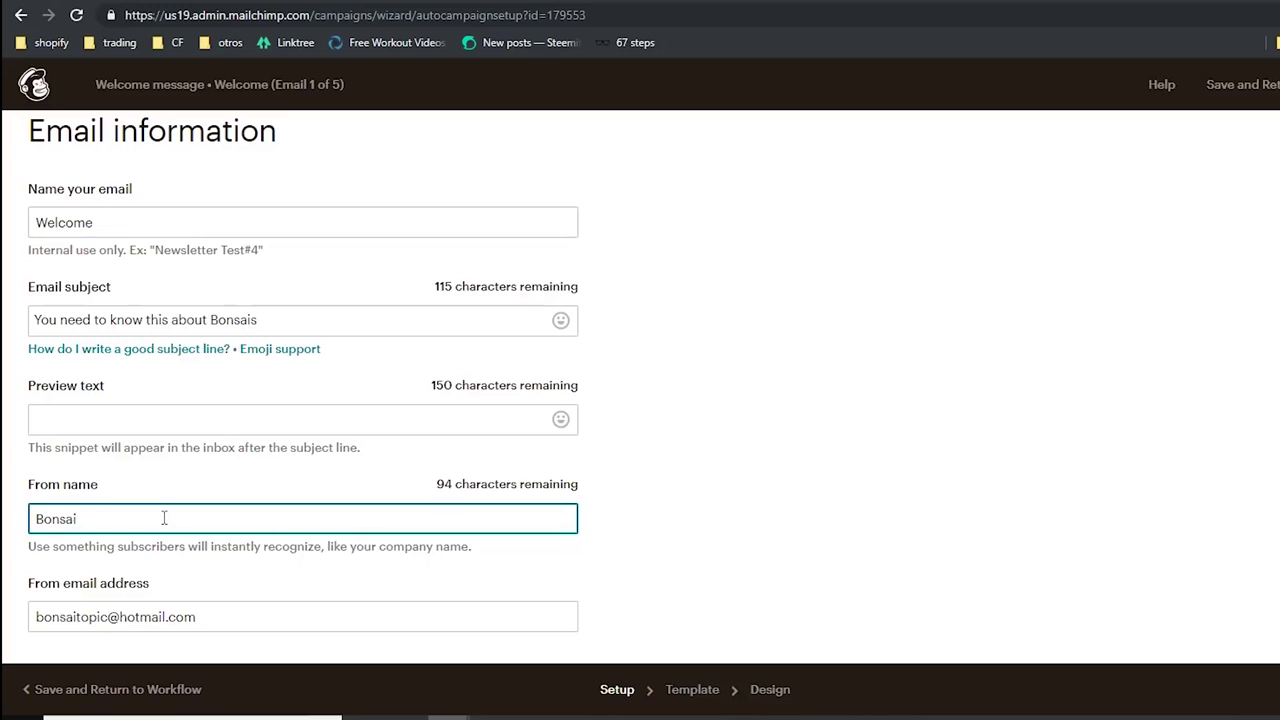
text(Topic)
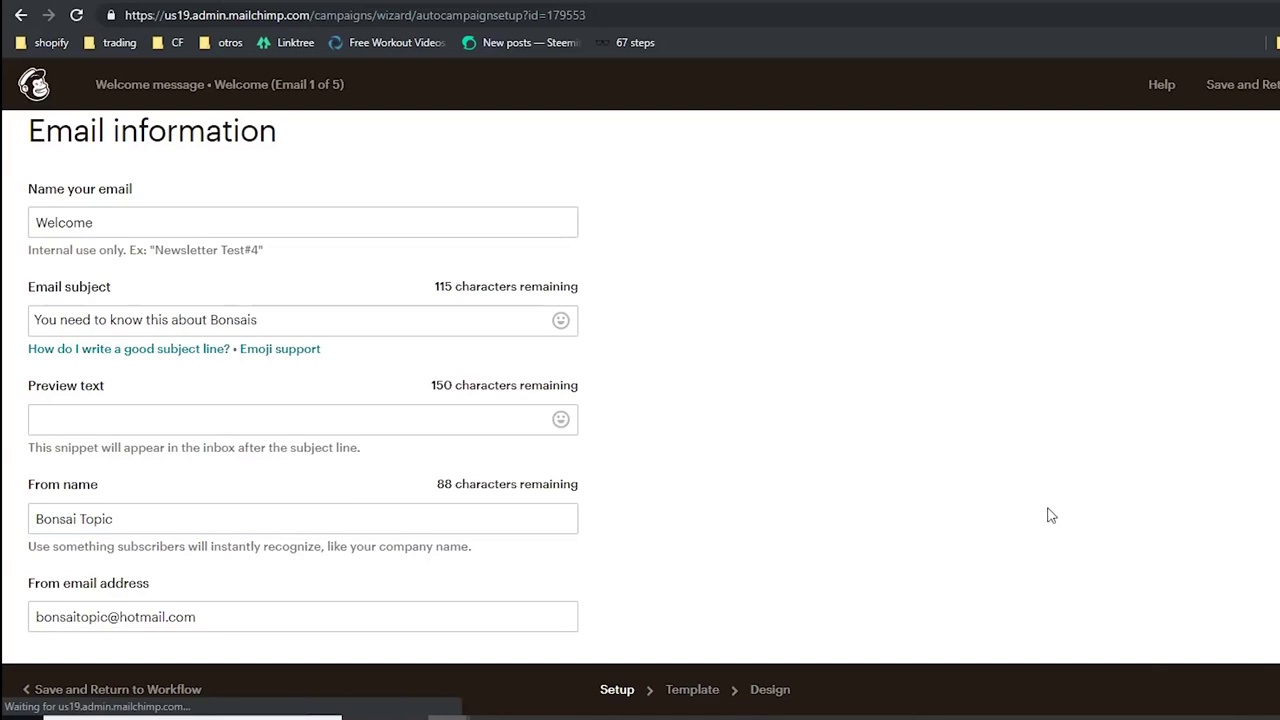
- Compare the featured and basic email layouts and choose the Sell Products template for the Welcome email
scroll(605, 412, down, 1)
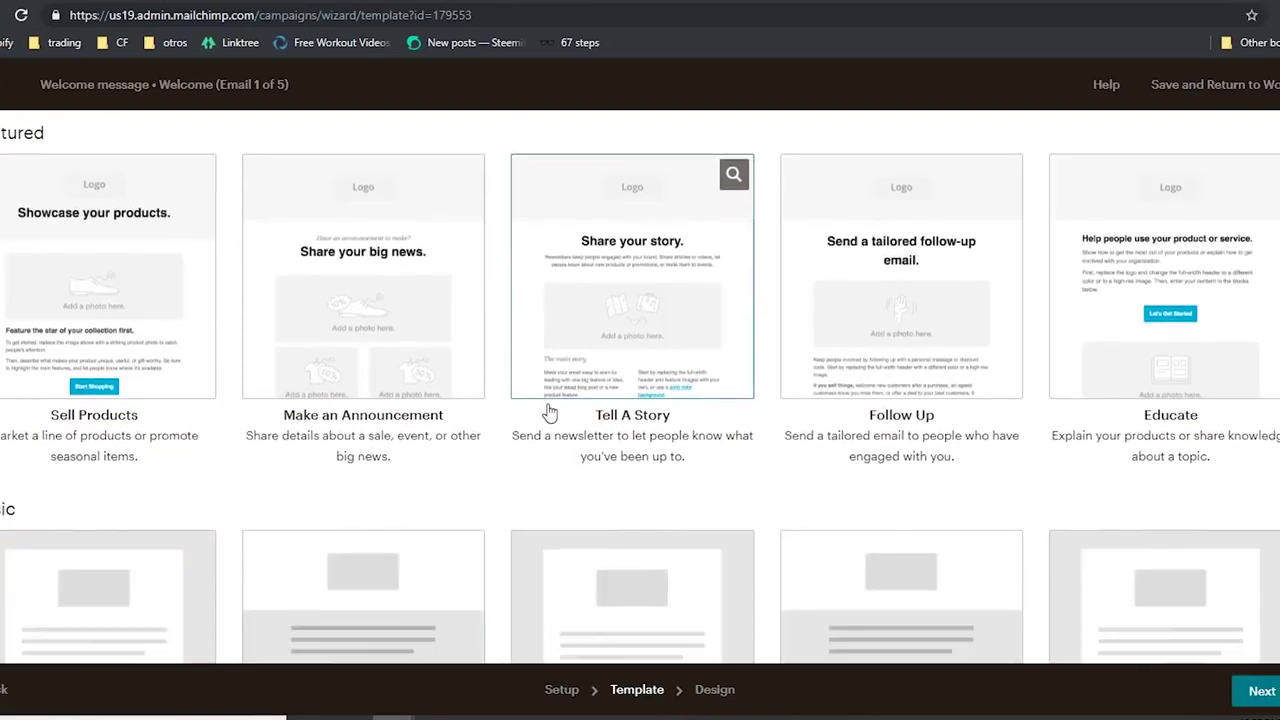
scroll(549, 412, down, 4)
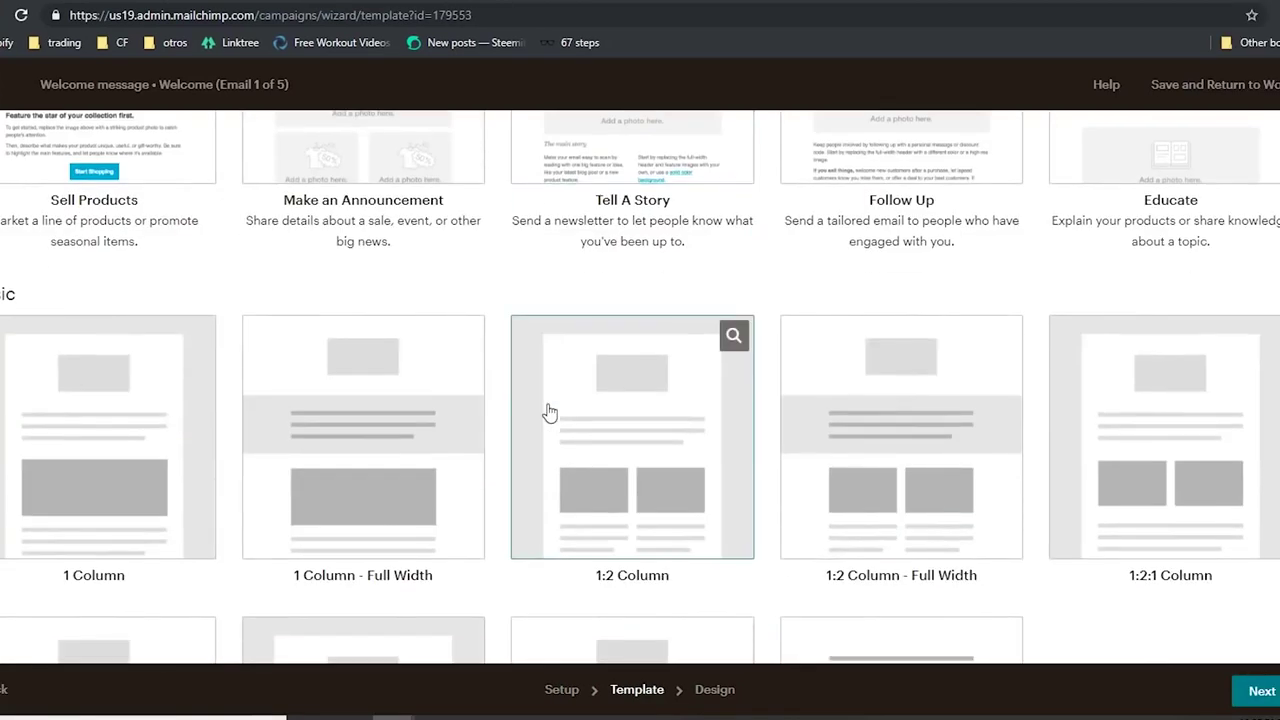
scroll(517, 446, up, 5)
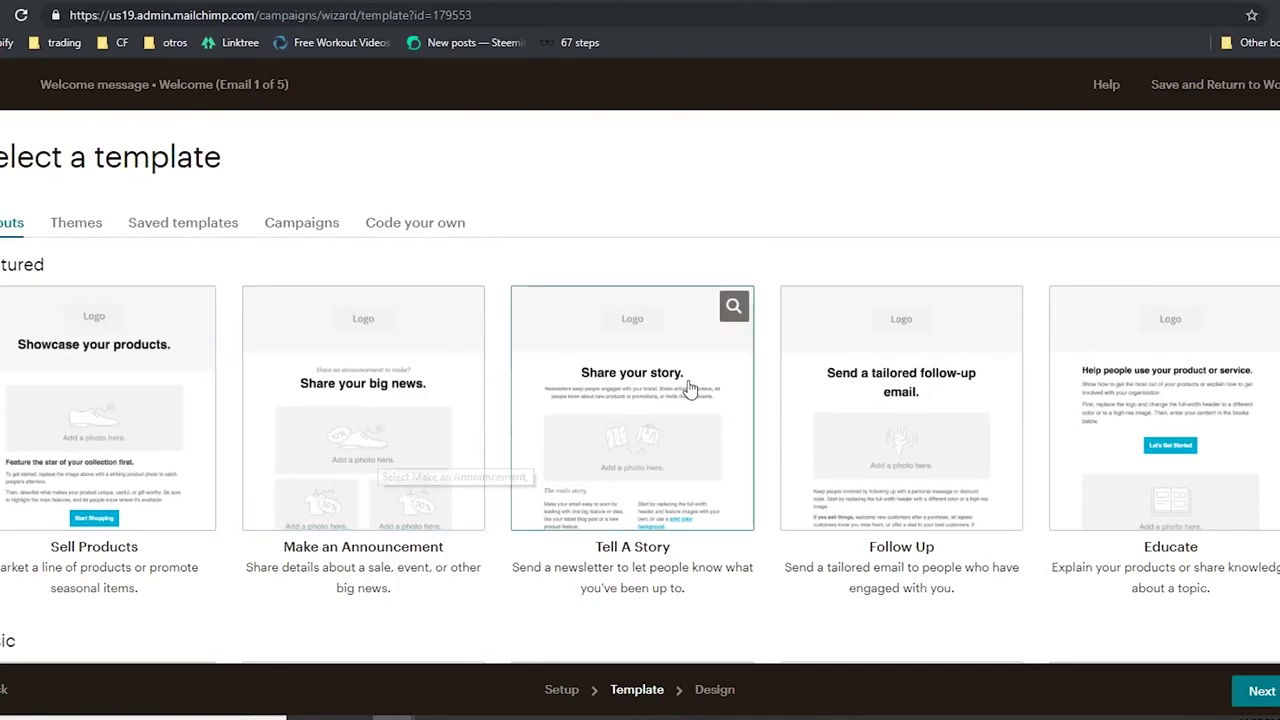
scroll(895, 400, down, 4)
scroll(897, 420, down, 2)
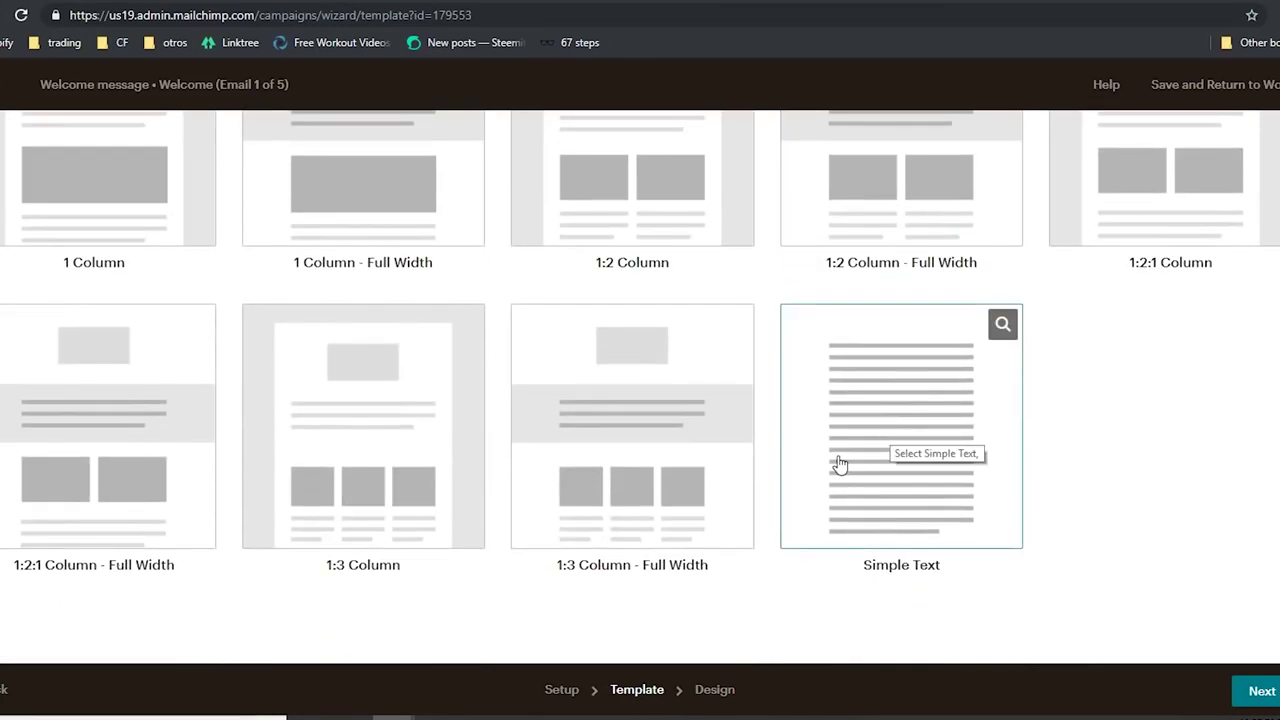
scroll(840, 463, up, 6)
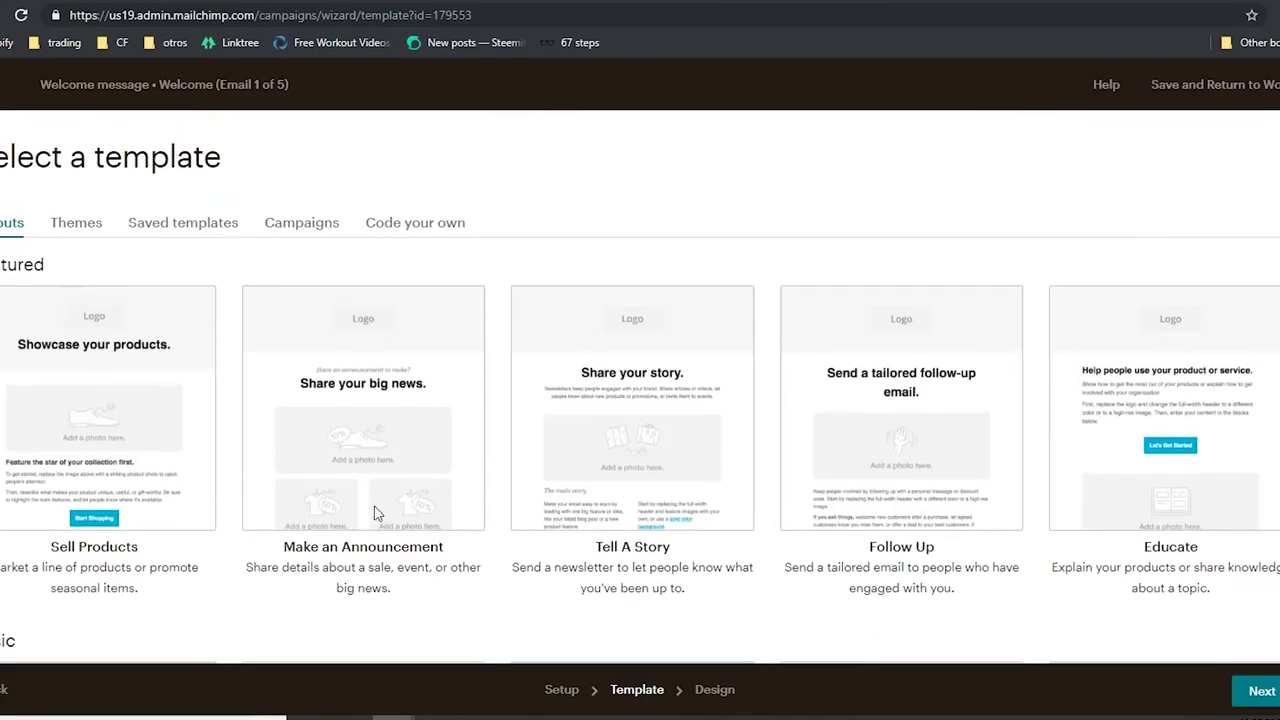
scroll(420, 400, down, 1)
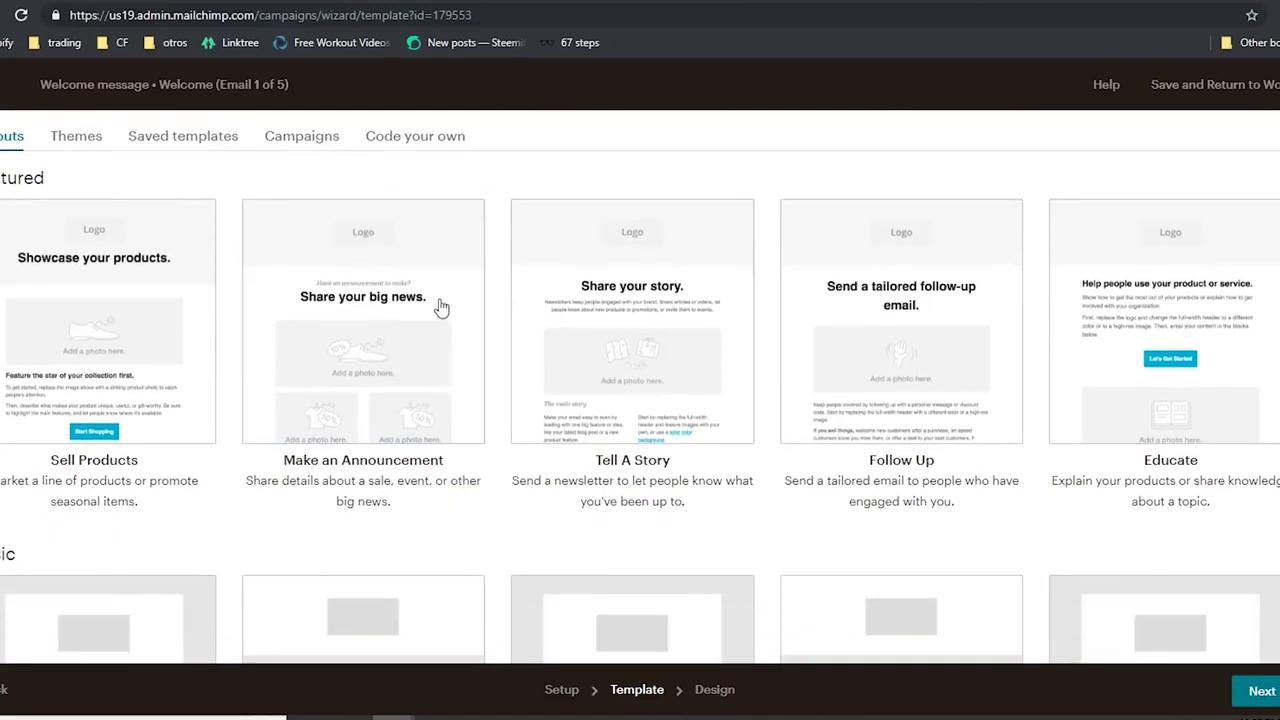
click(205, 212)
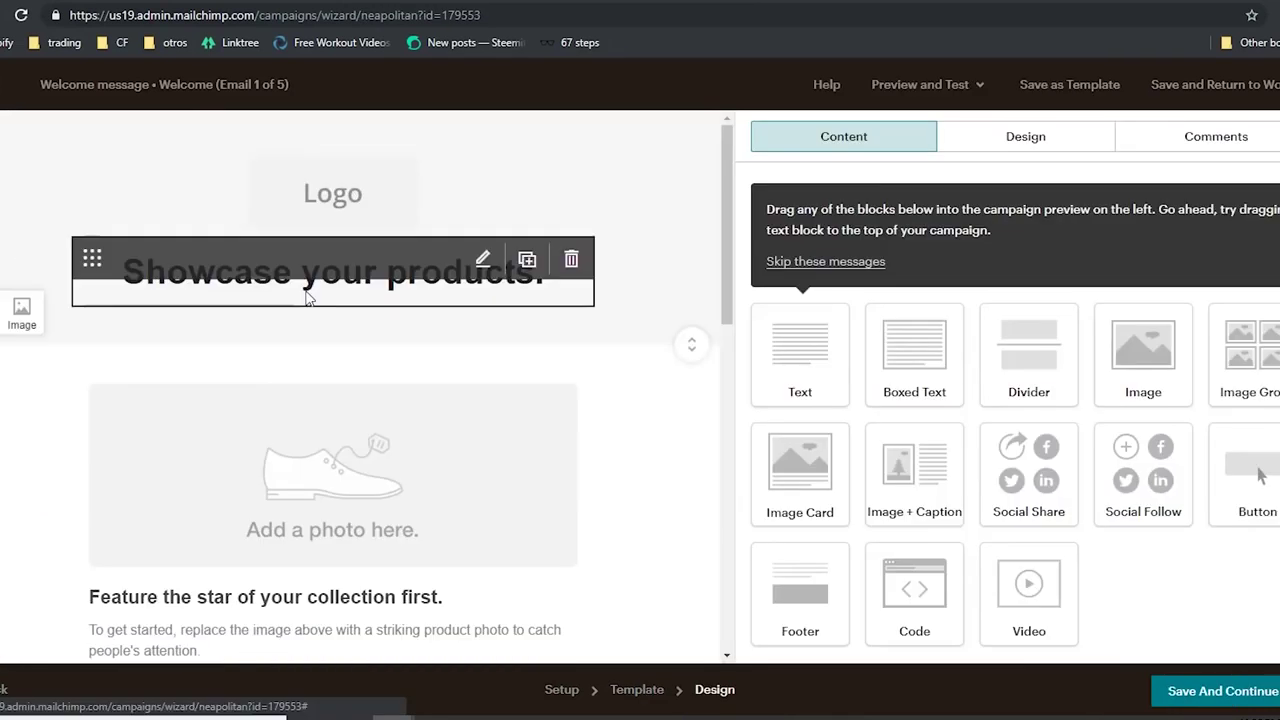
- Check the Welcome email's template content from the logo header to the footer, and save the design back to the workflow
scroll(330, 455, down, 1)
scroll(330, 455, down, 5)
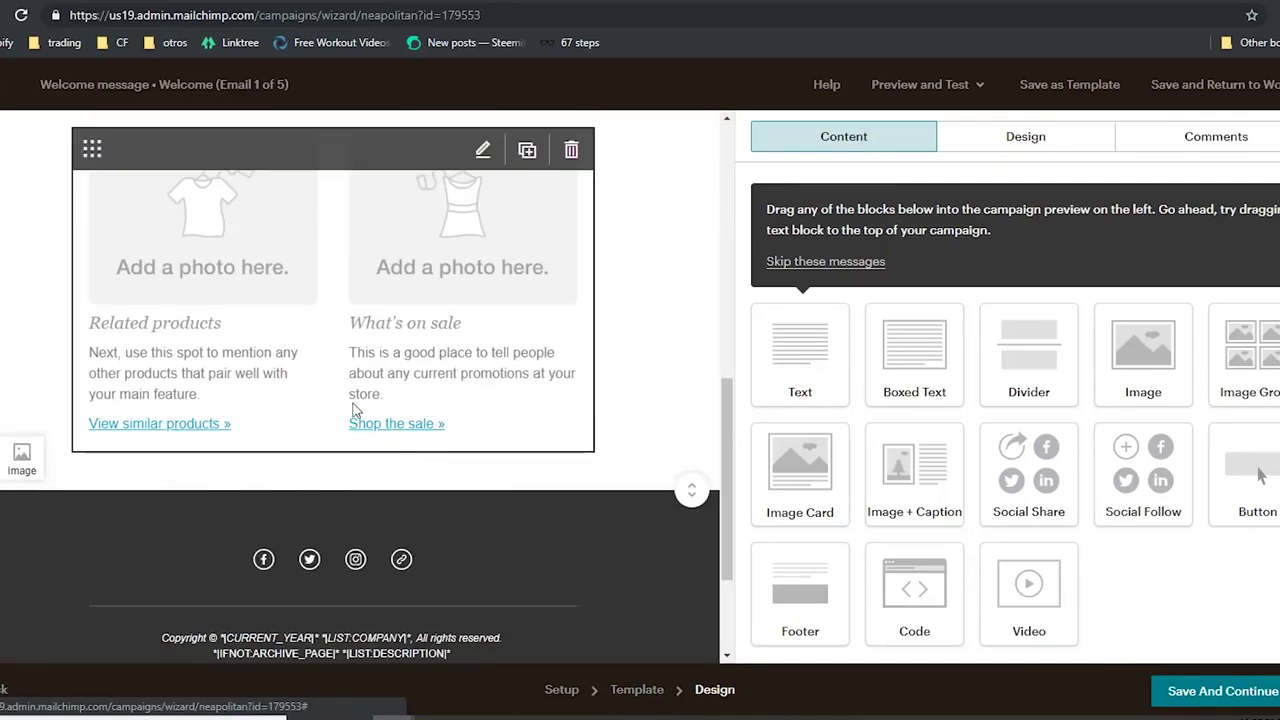
scroll(177, 443, up, 3)
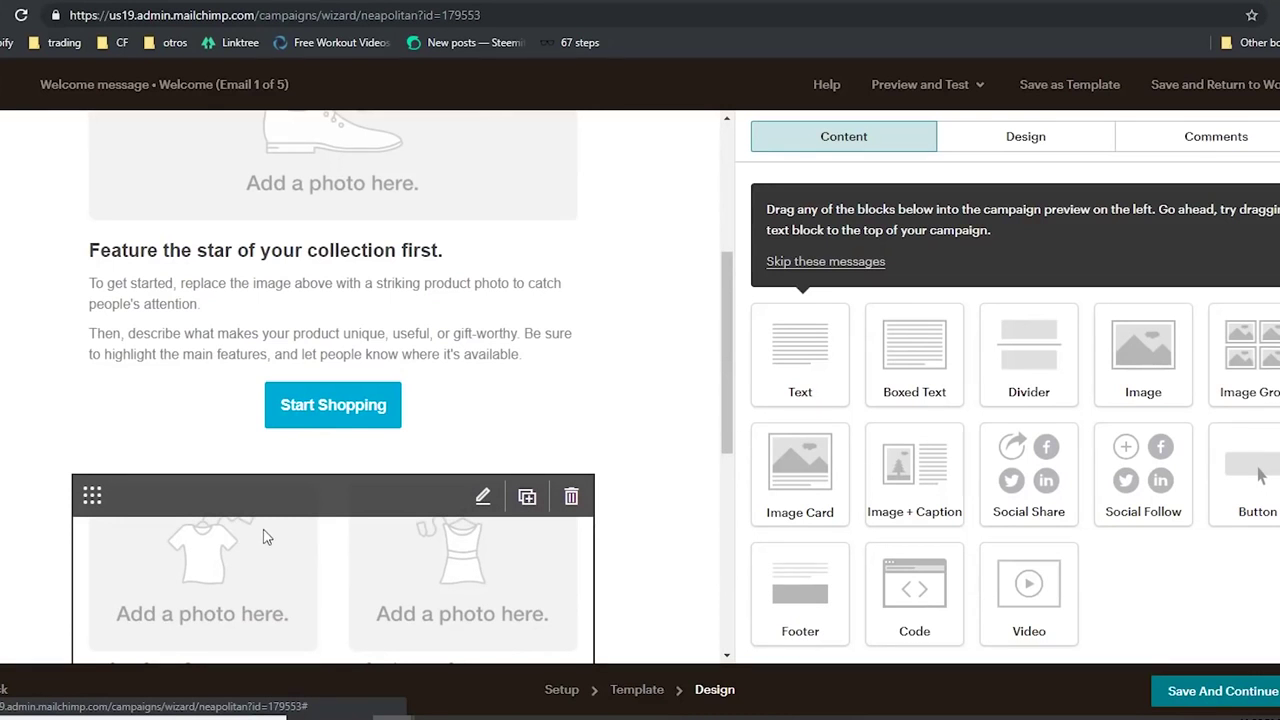
scroll(367, 390, up, 3)
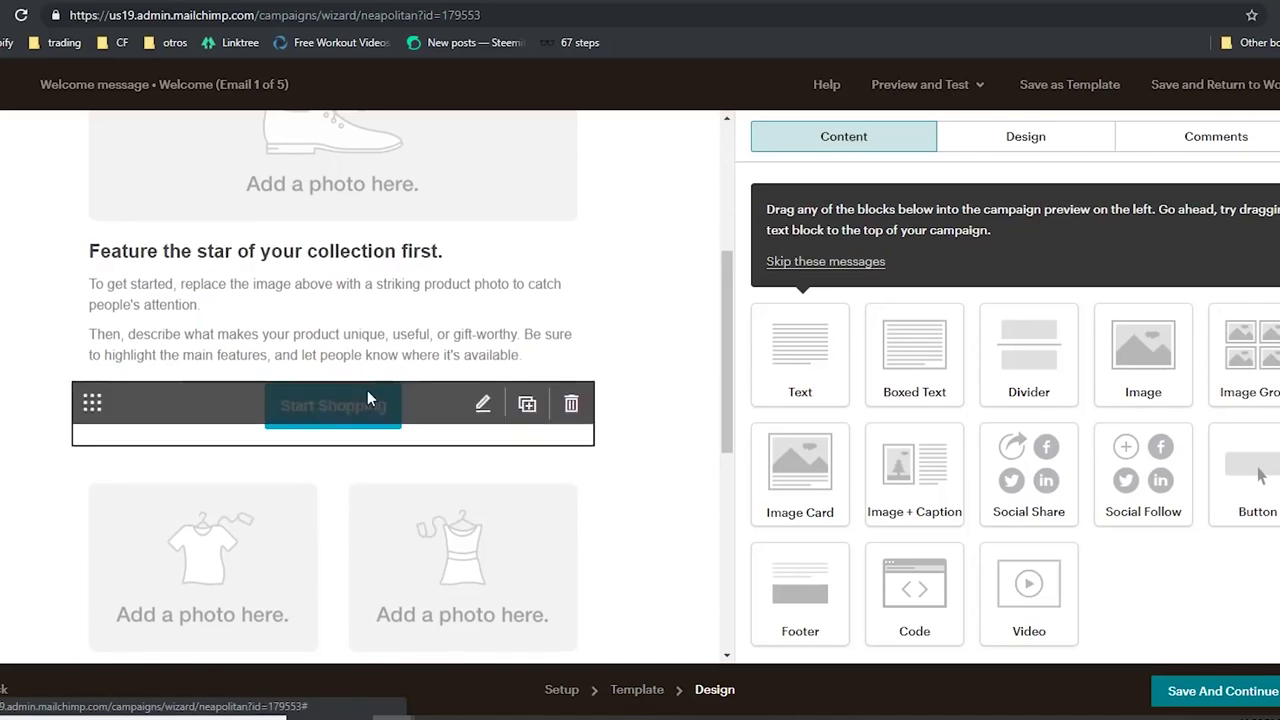
scroll(366, 470, down, 4)
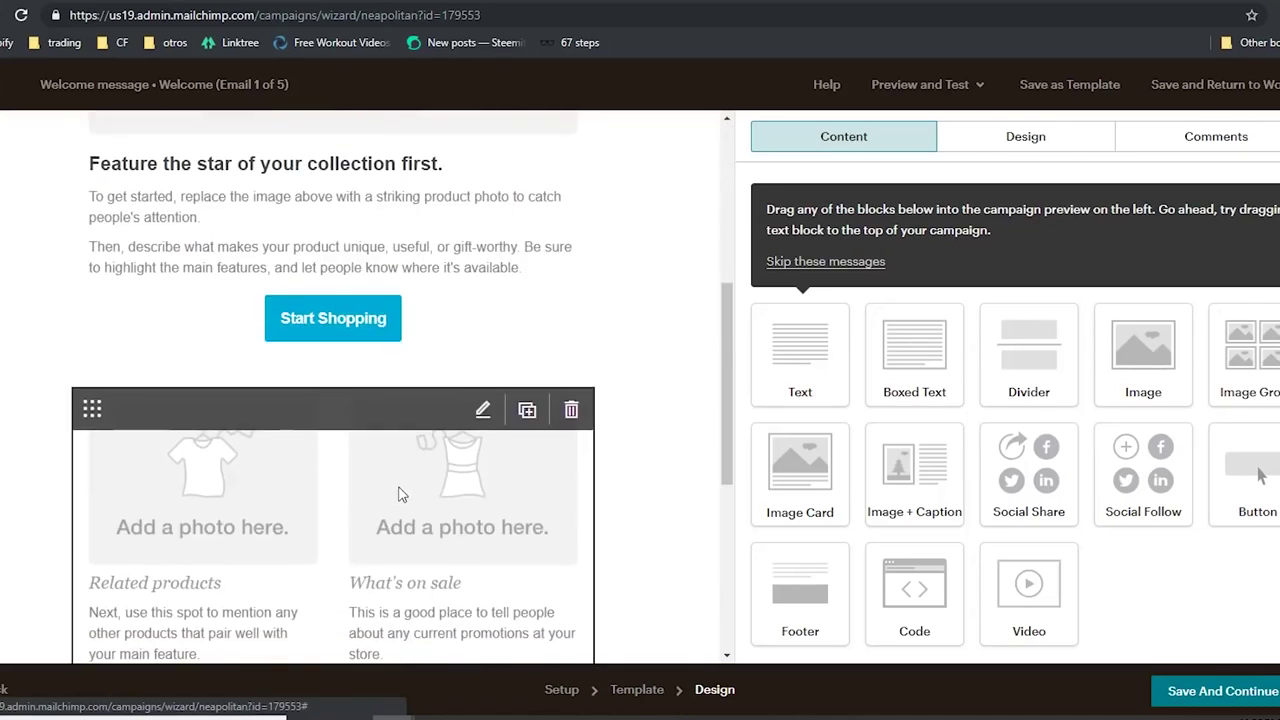
scroll(399, 493, down, 4)
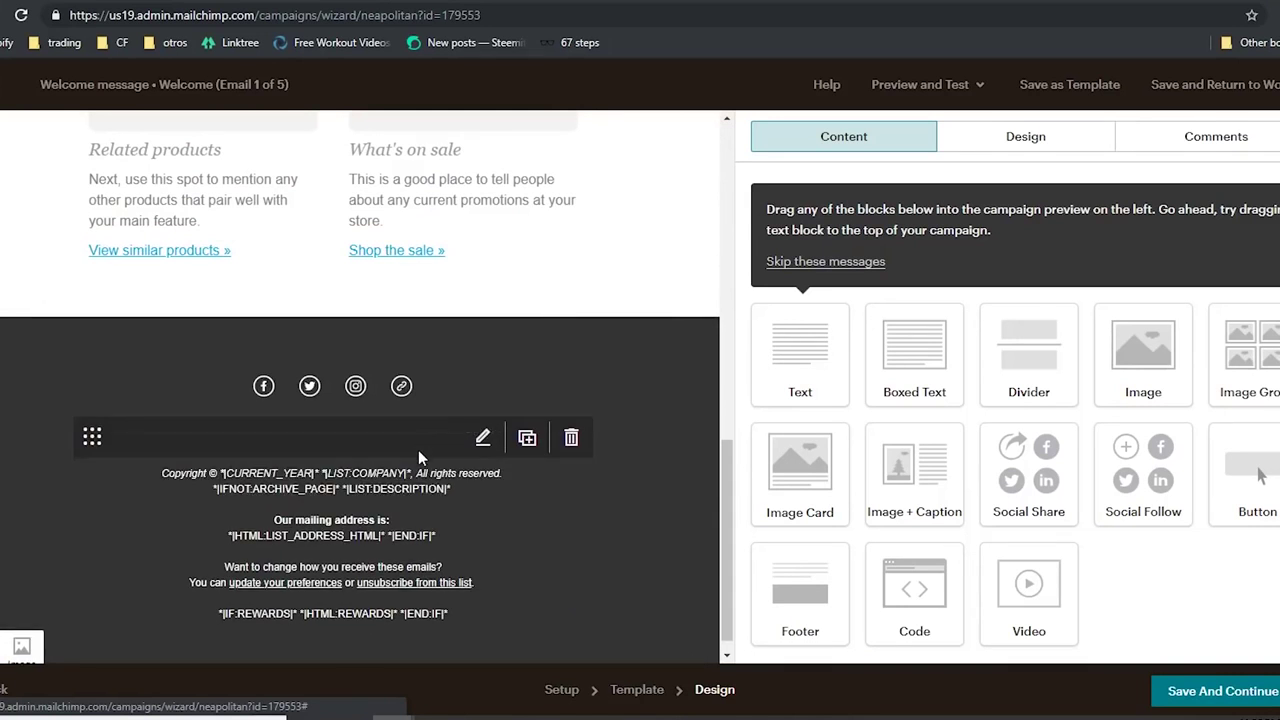
scroll(418, 453, up, 5)
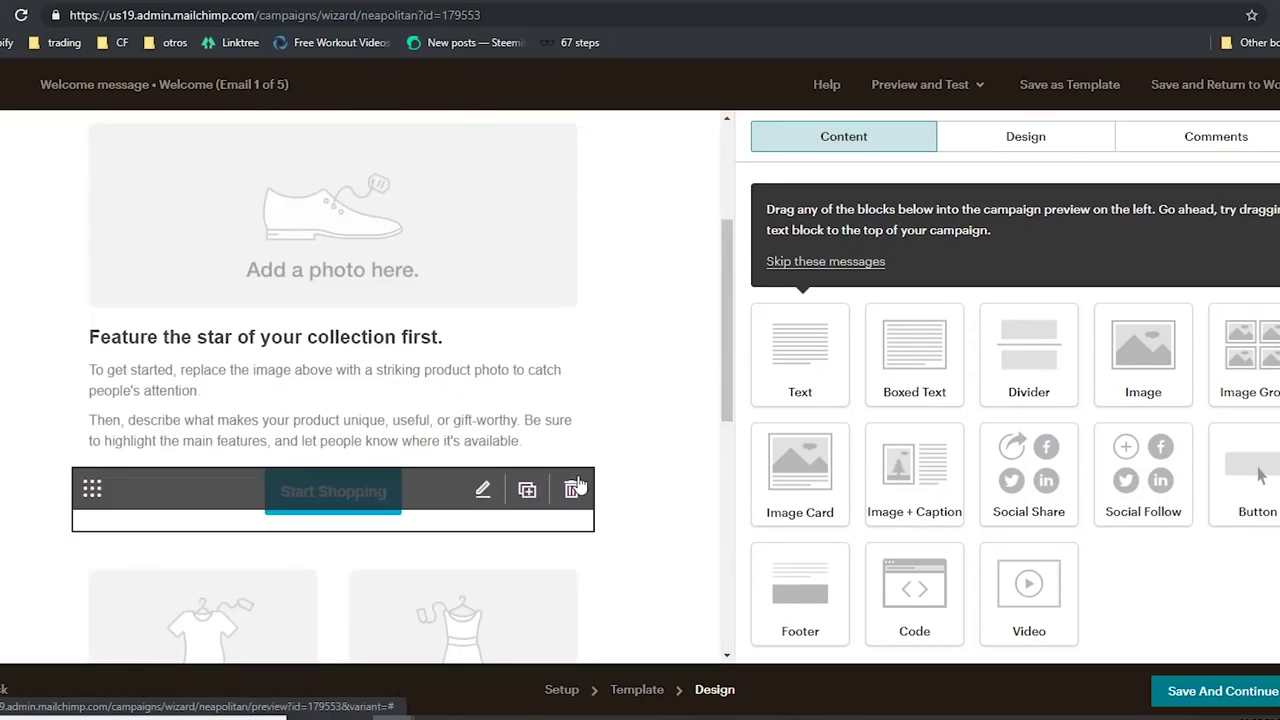
scroll(510, 500, up, 3)
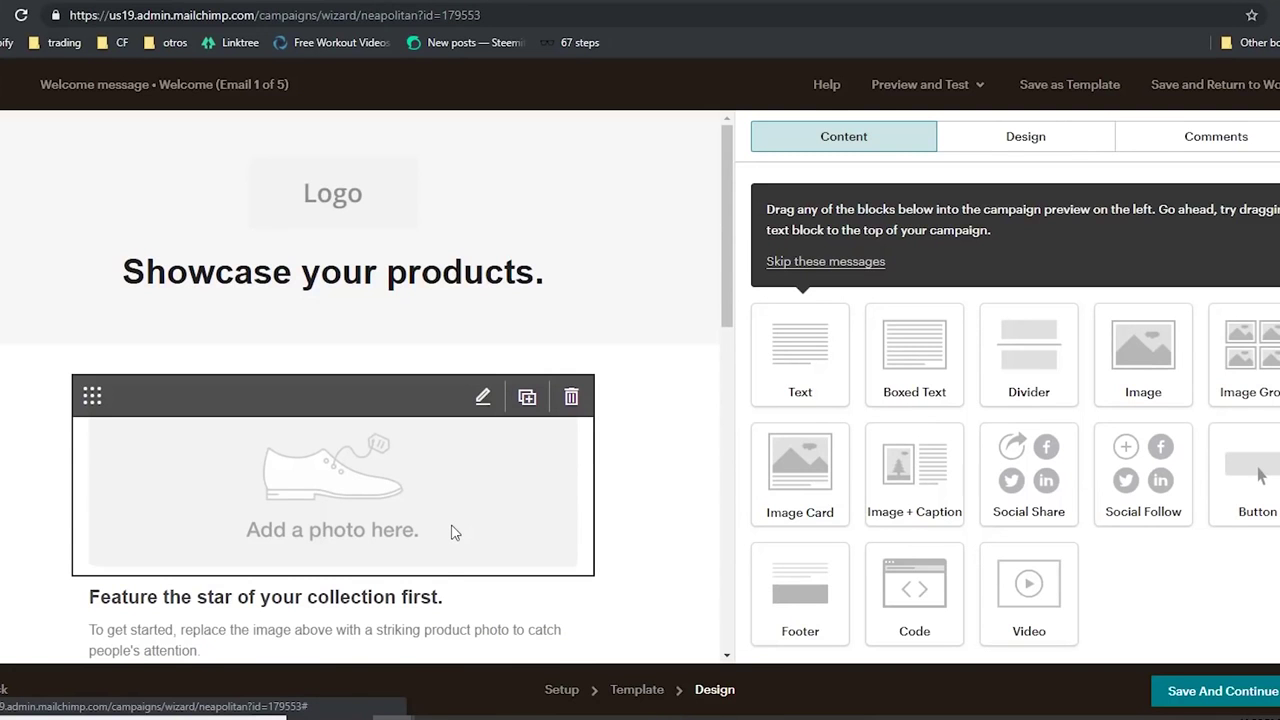
click(1222, 698)
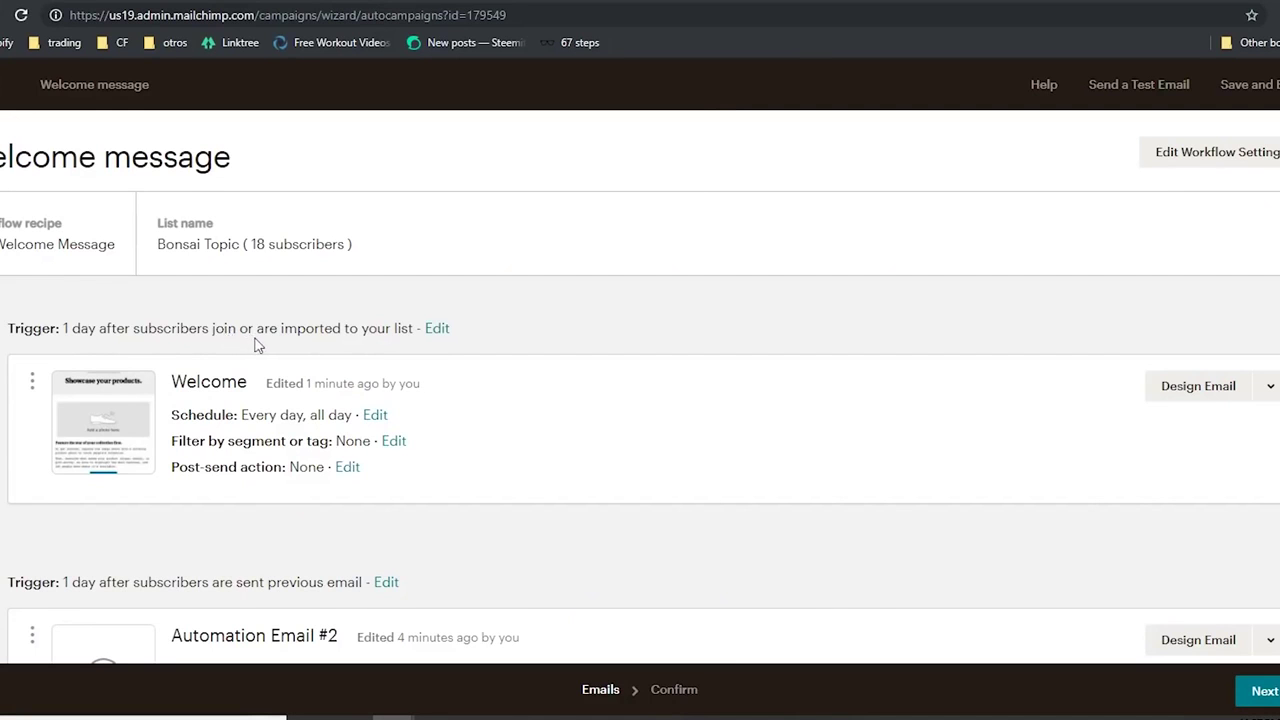
- Set Automation Email #2's trigger delay to 3 days after the previous email, and update the trigger
scroll(1276, 464, down, 2)
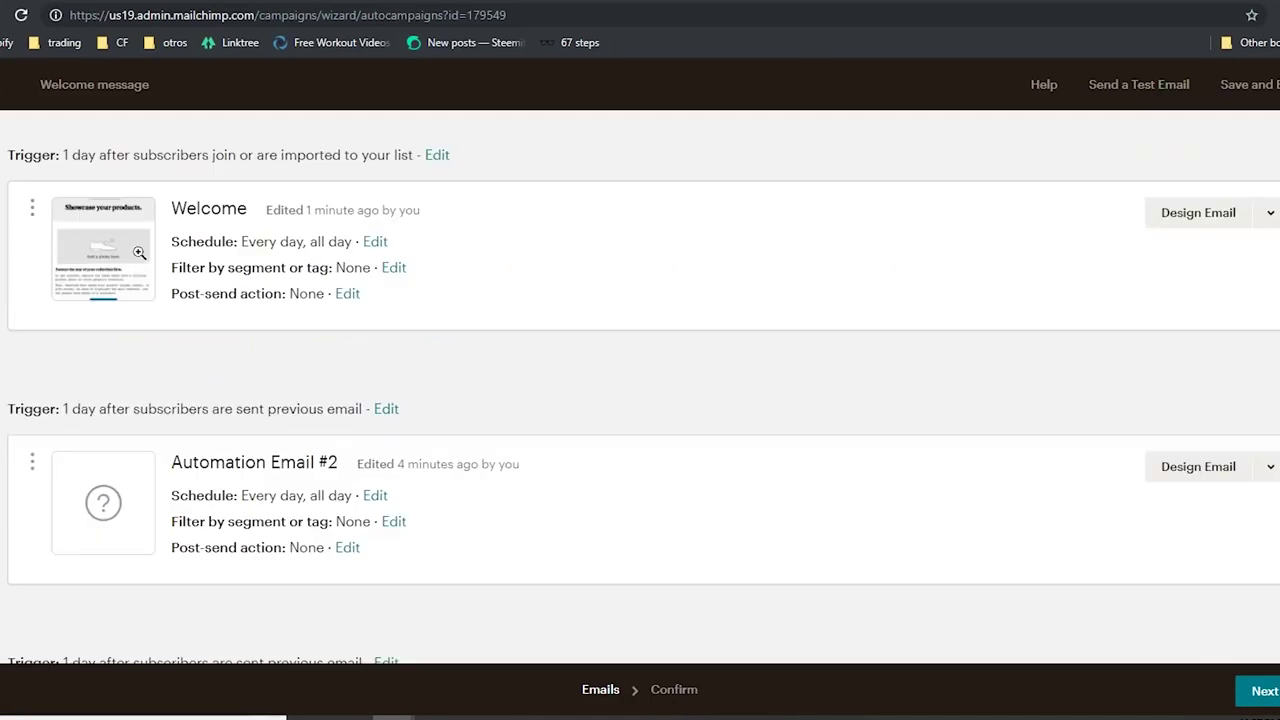
scroll(114, 451, down, 2)
scroll(271, 511, up, 1)
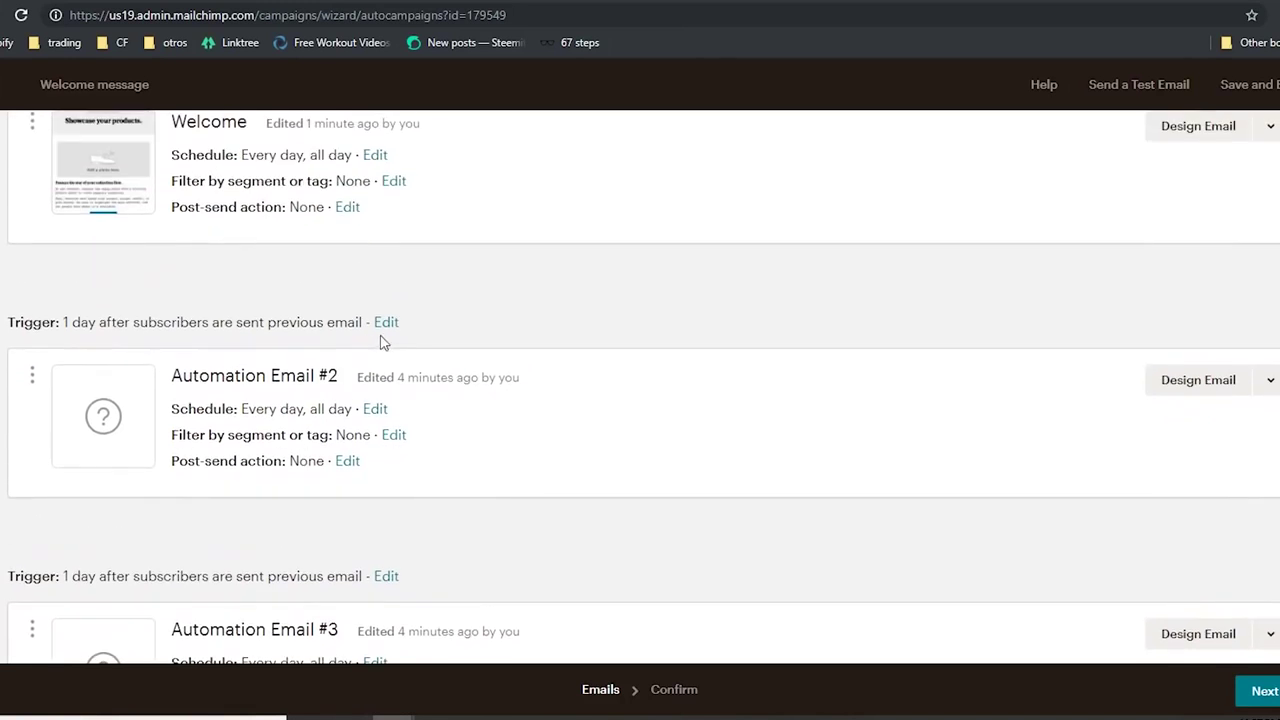
click(390, 326)
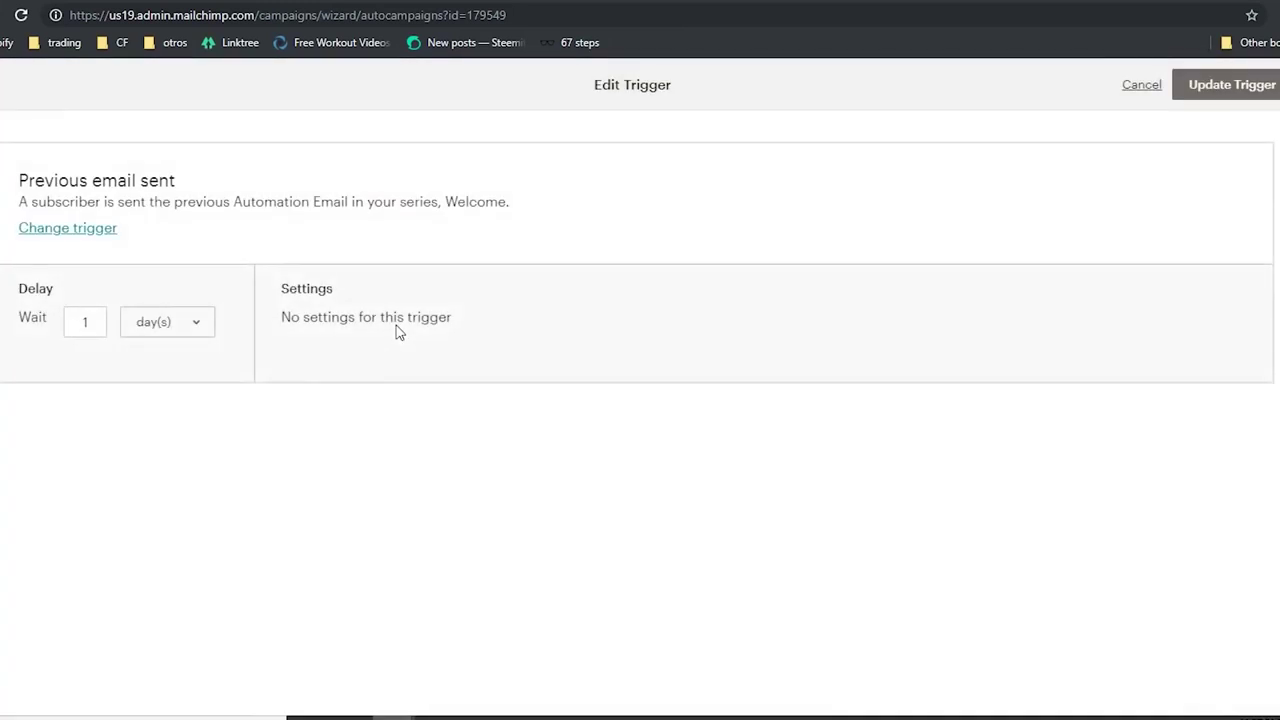
click(86, 320)
key(BackSpace)
text(3)
click(1245, 88)
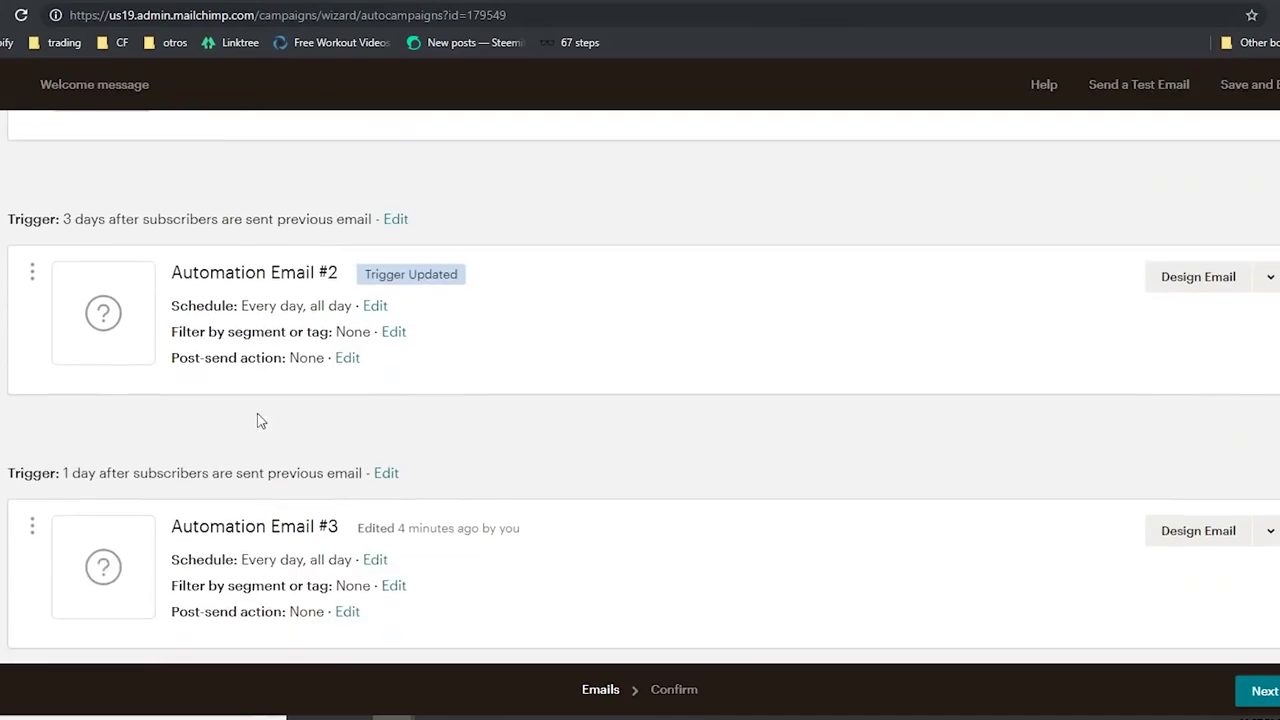
- Set Automation Email #3's trigger delay to 5 days after the previous email, and update the trigger
scroll(257, 421, down, 2)
click(389, 327)
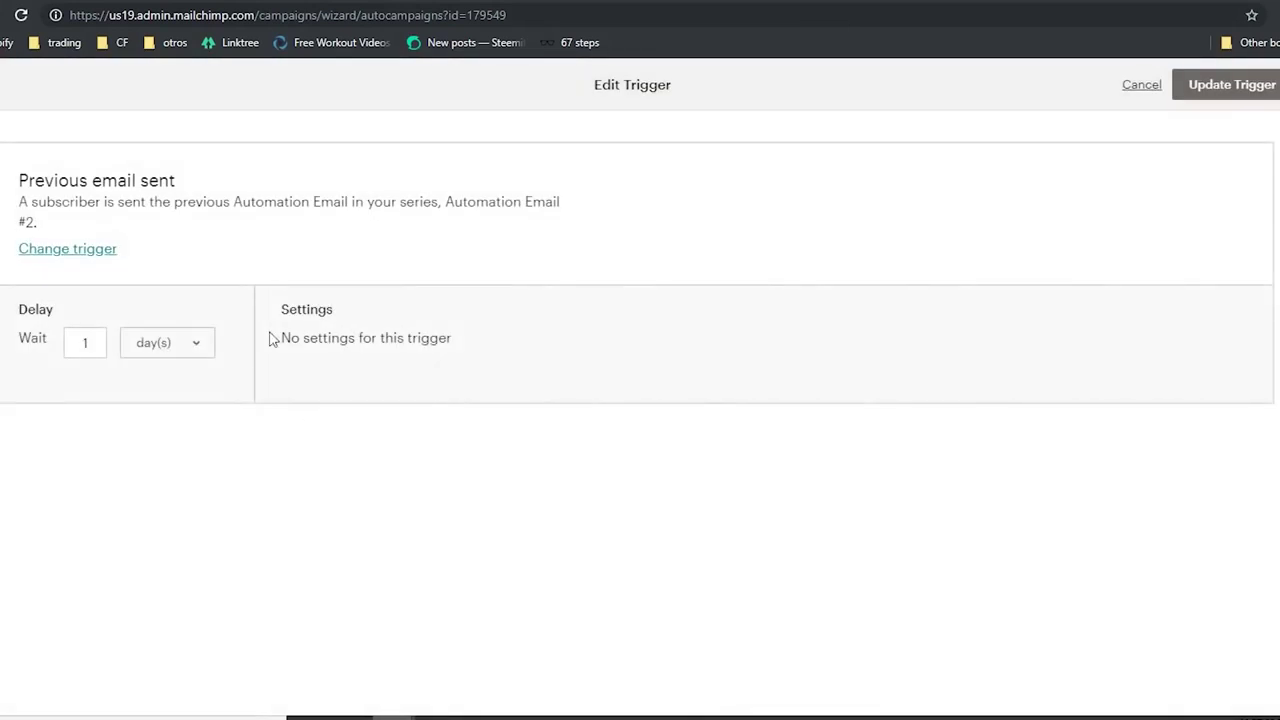
click(99, 344)
key(BackSpace)
text(5)
click(1205, 92)
scroll(100, 428, down, 5)
scroll(220, 434, up, 3)
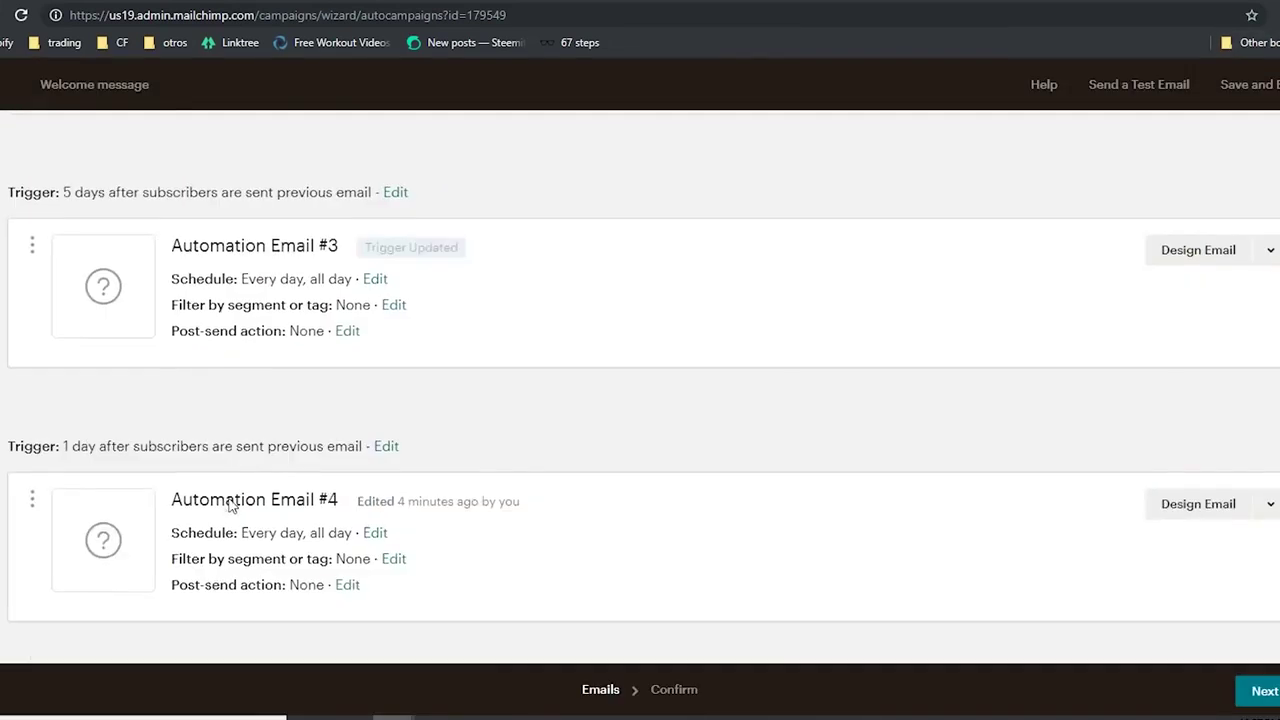
- Open the workflow settings and examine the sender details, the tracking options and the auto-convert video option
scroll(230, 505, up, 5)
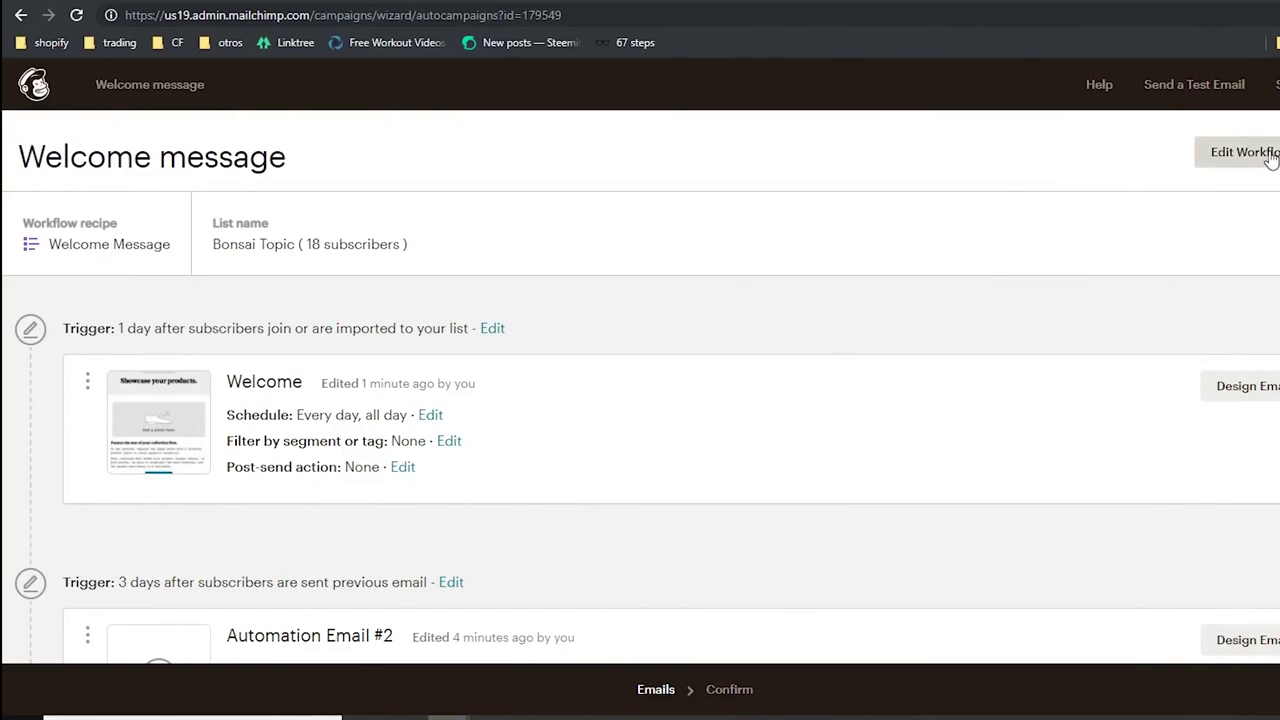
click(1268, 157)
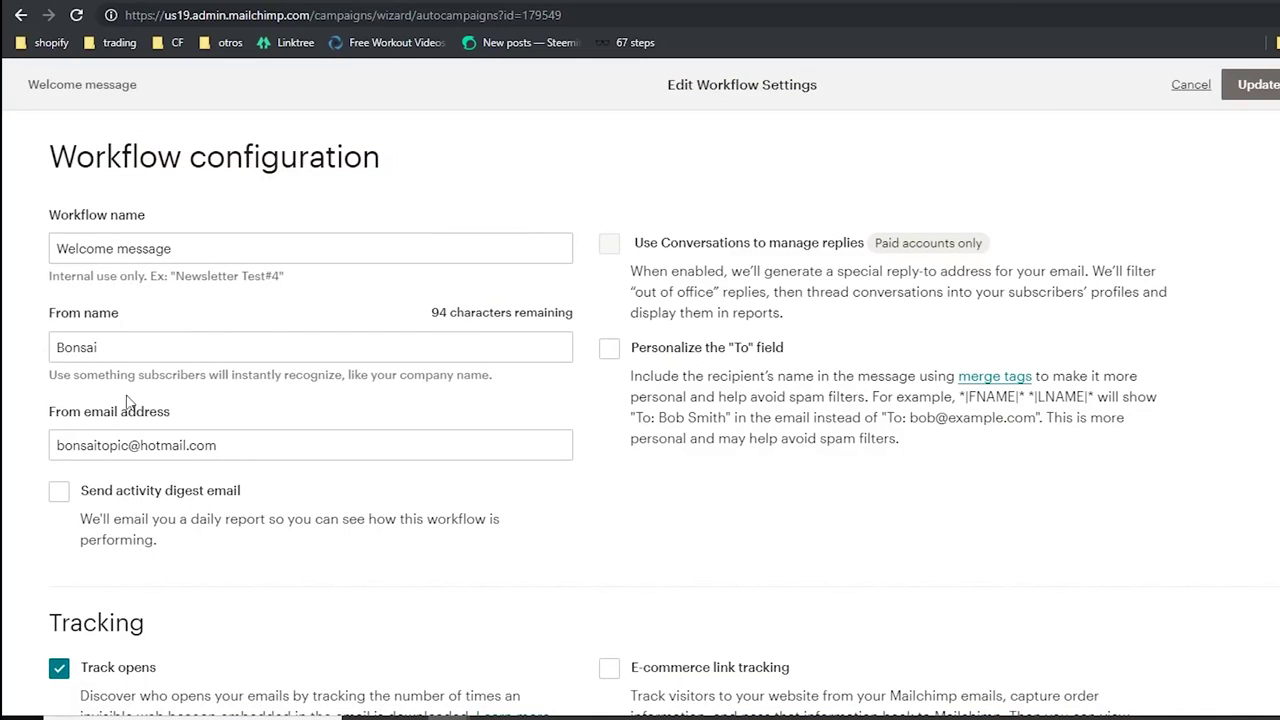
click(155, 348)
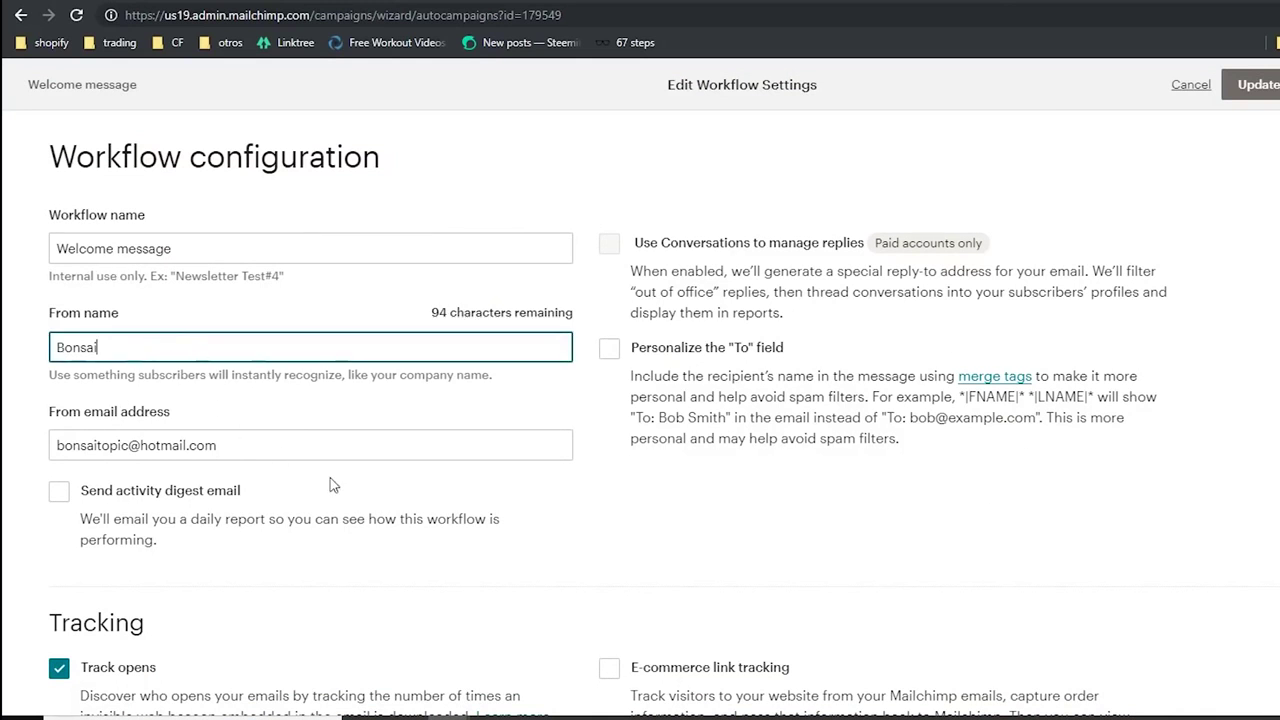
scroll(171, 437, down, 3)
scroll(172, 519, down, 3)
scroll(172, 519, up, 3)
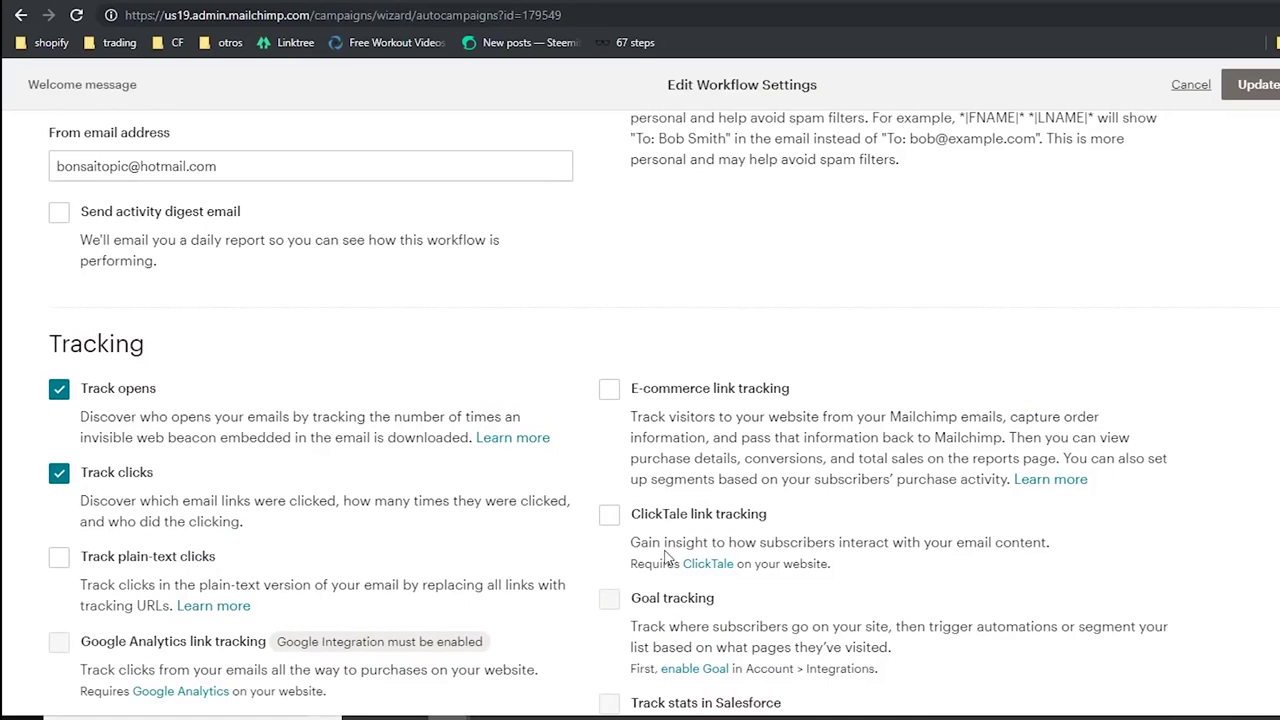
scroll(400, 374, down, 3)
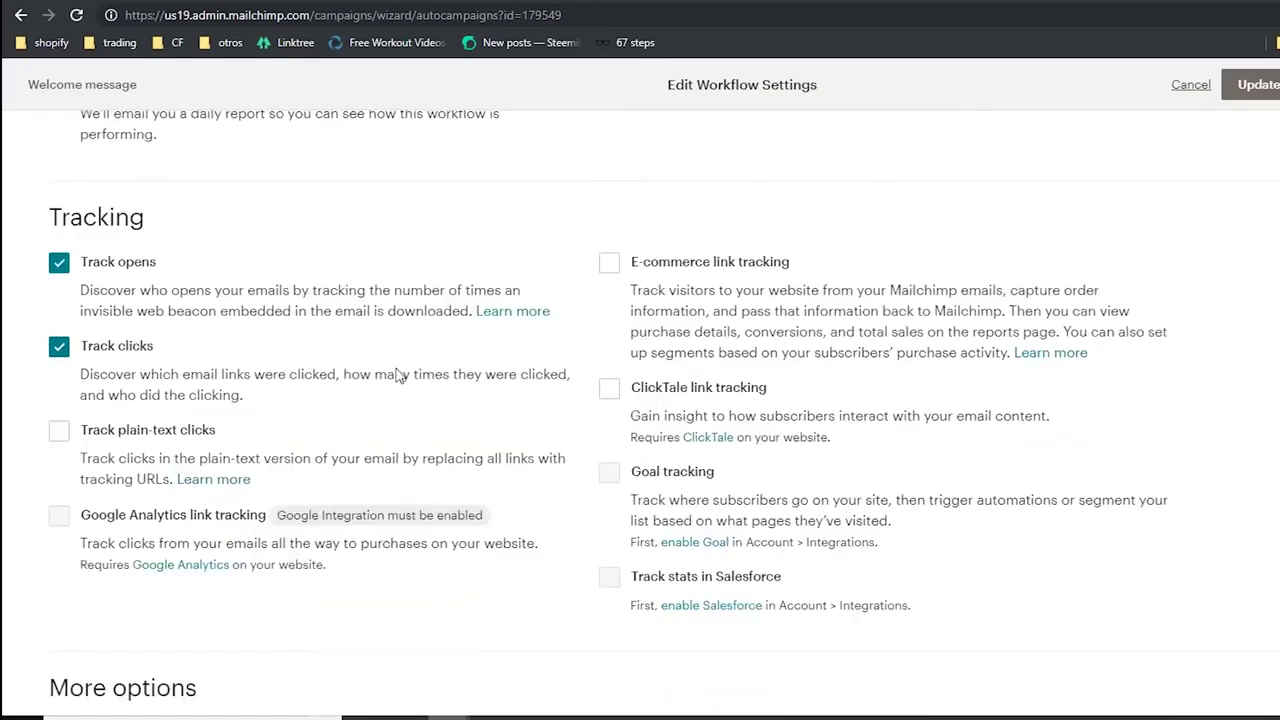
scroll(616, 442, up, 2)
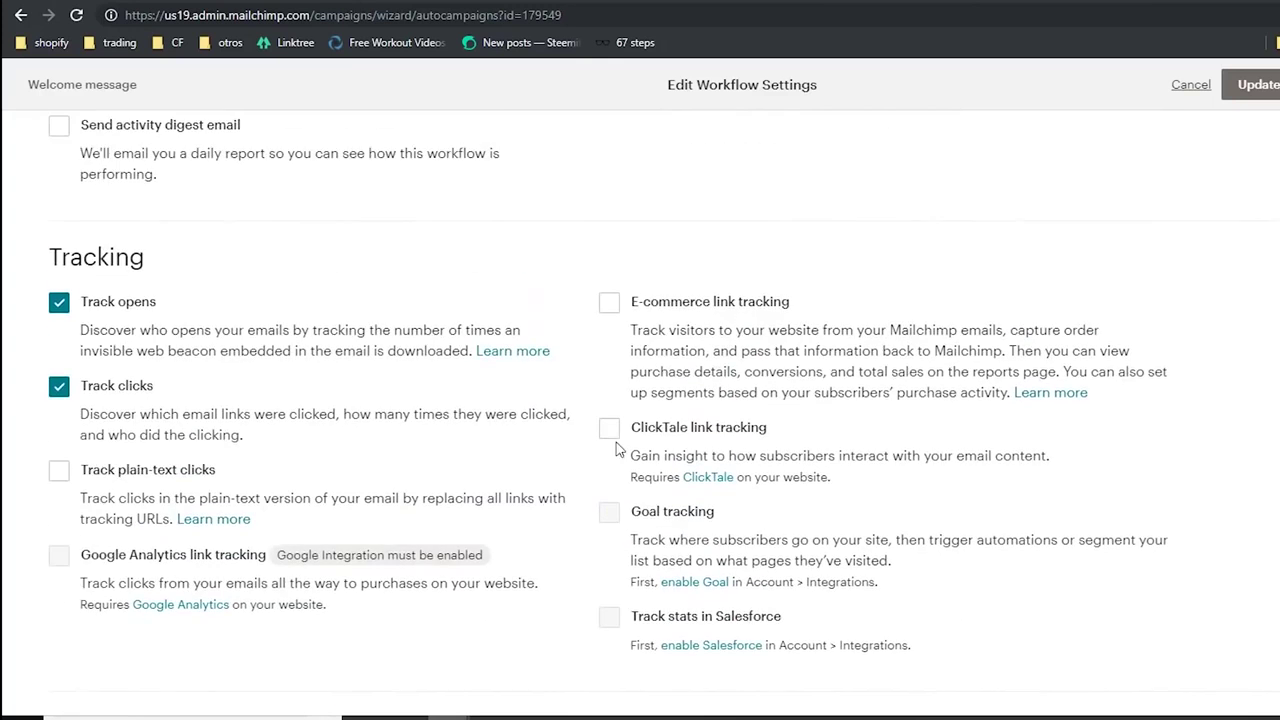
scroll(437, 492, down, 2)
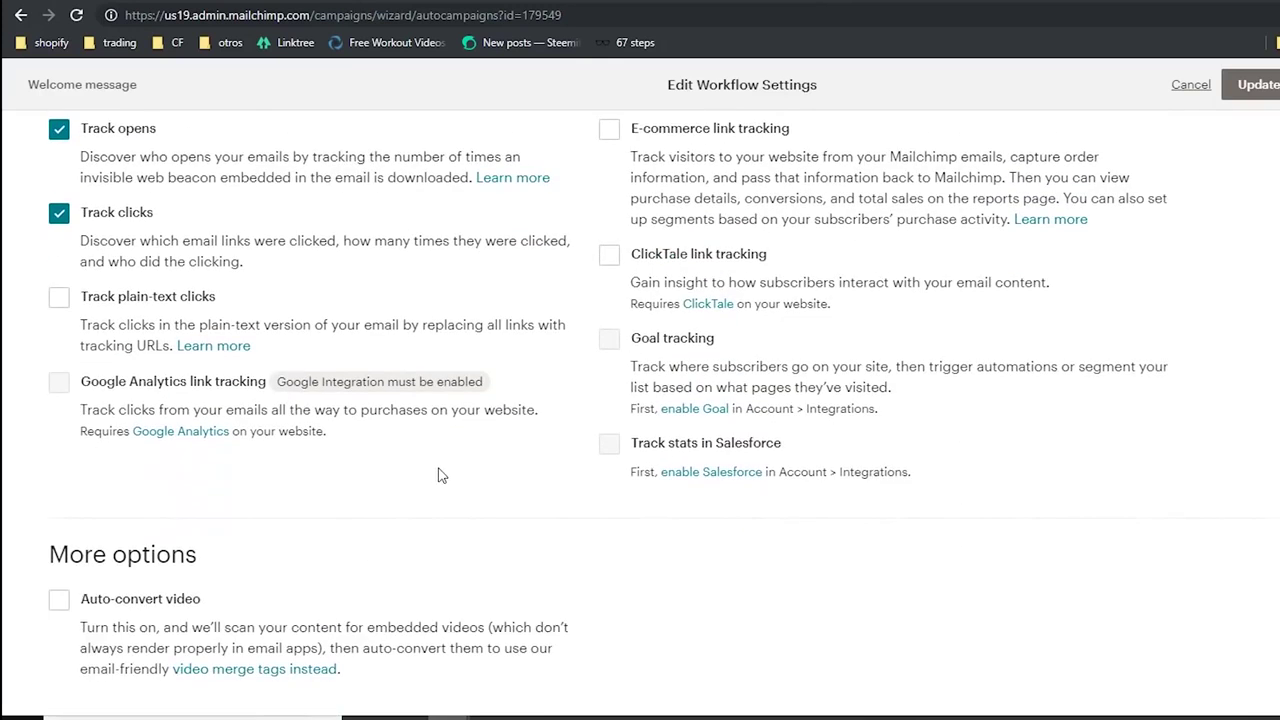
scroll(437, 471, up, 2)
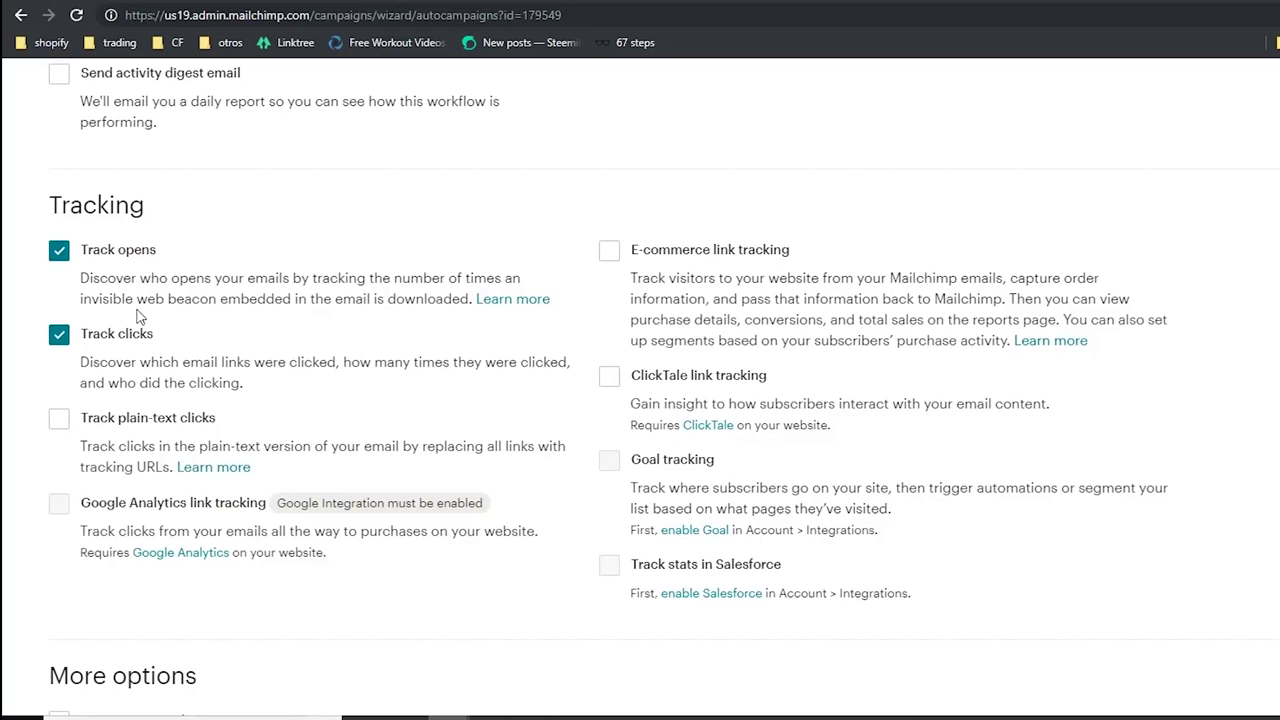
scroll(606, 260, up, 5)
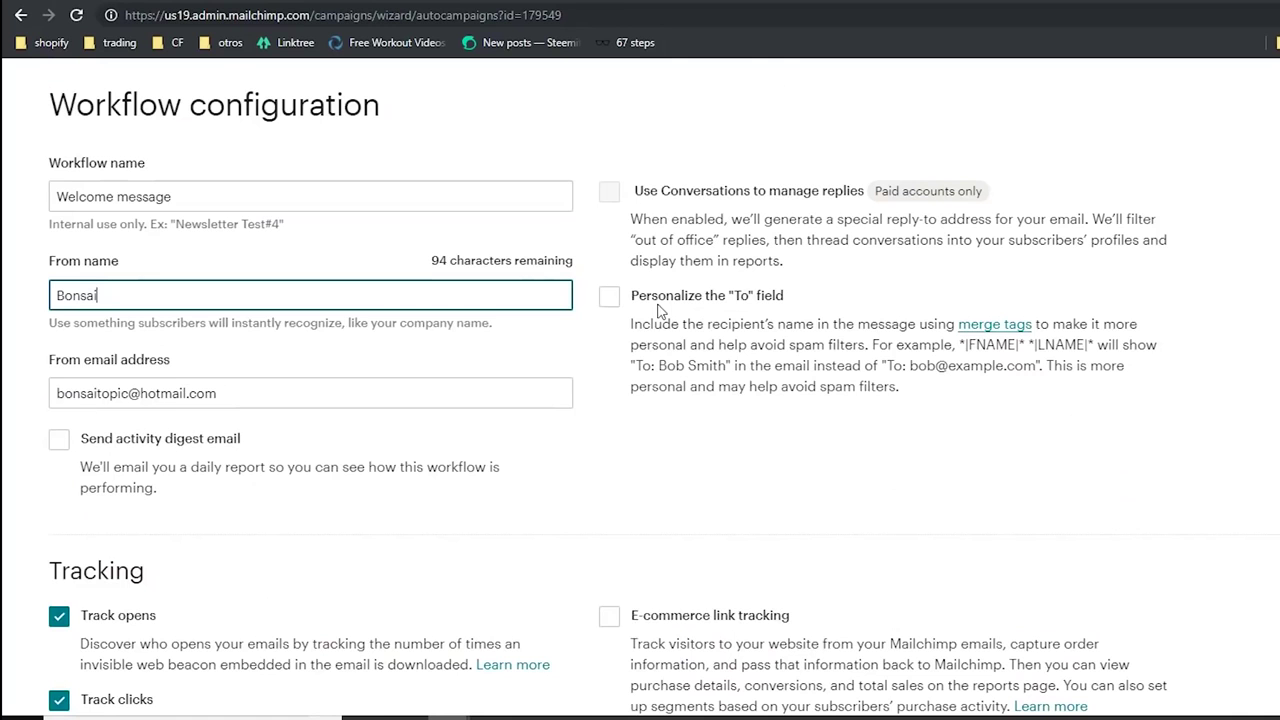
- Update the workflow settings and request to start sending the Welcome message workflow to the Bonsai Topic list
click(1256, 85)
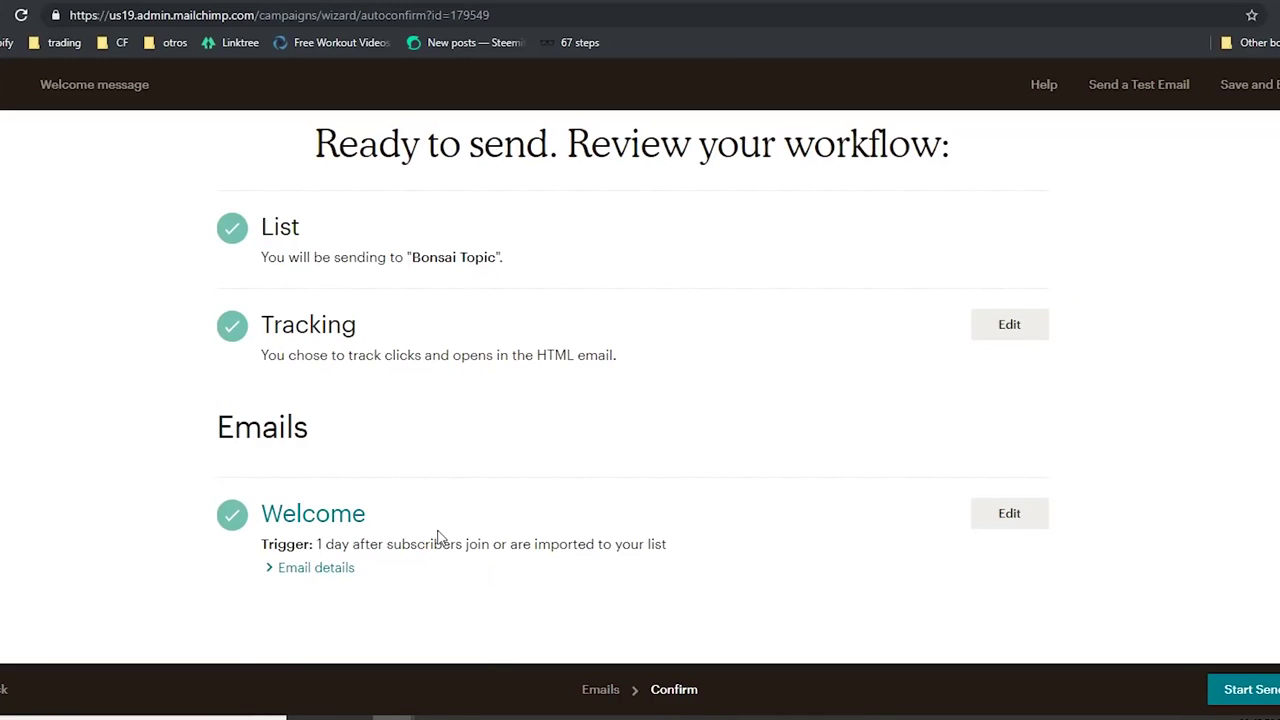
click(1265, 692)
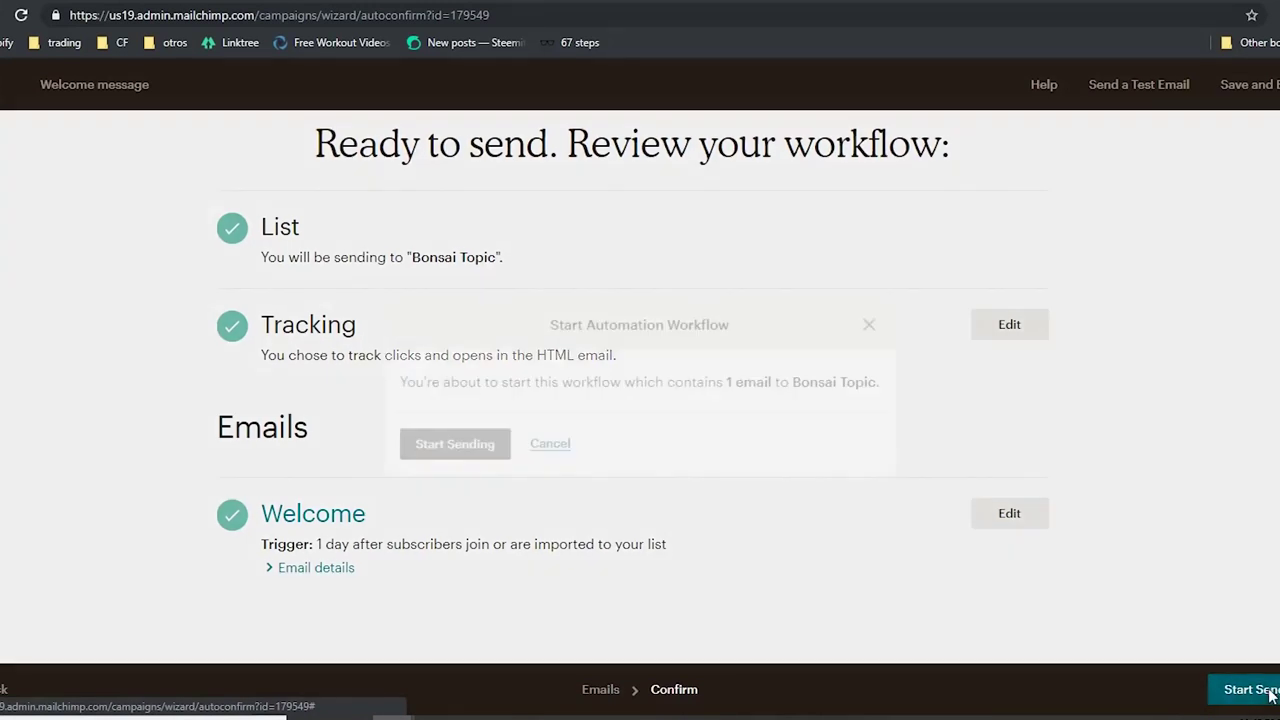